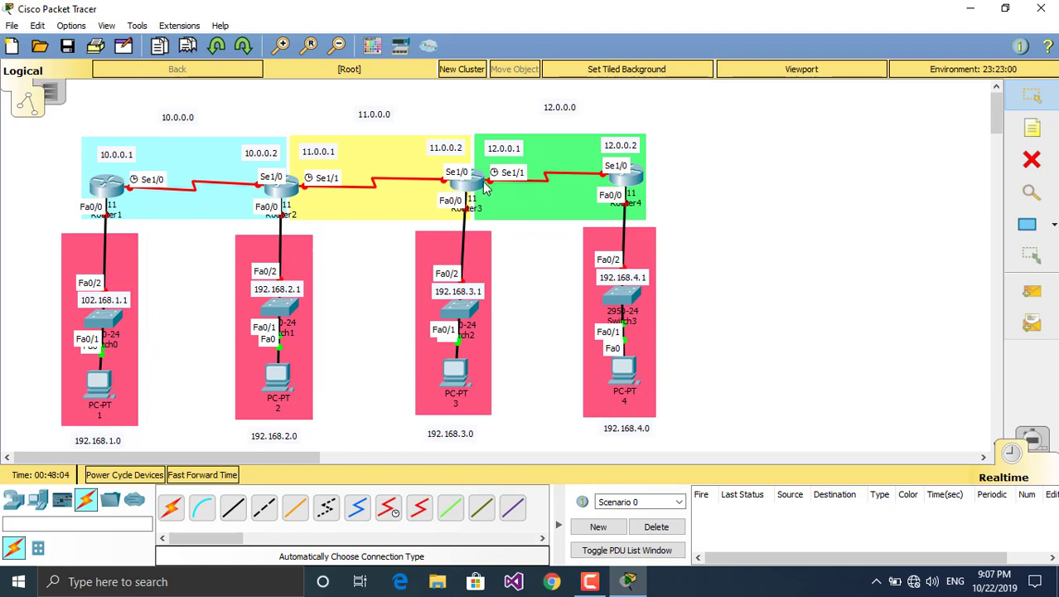
pyautogui.moveTo(438, 116); pyautogui.dragTo(89, 392)
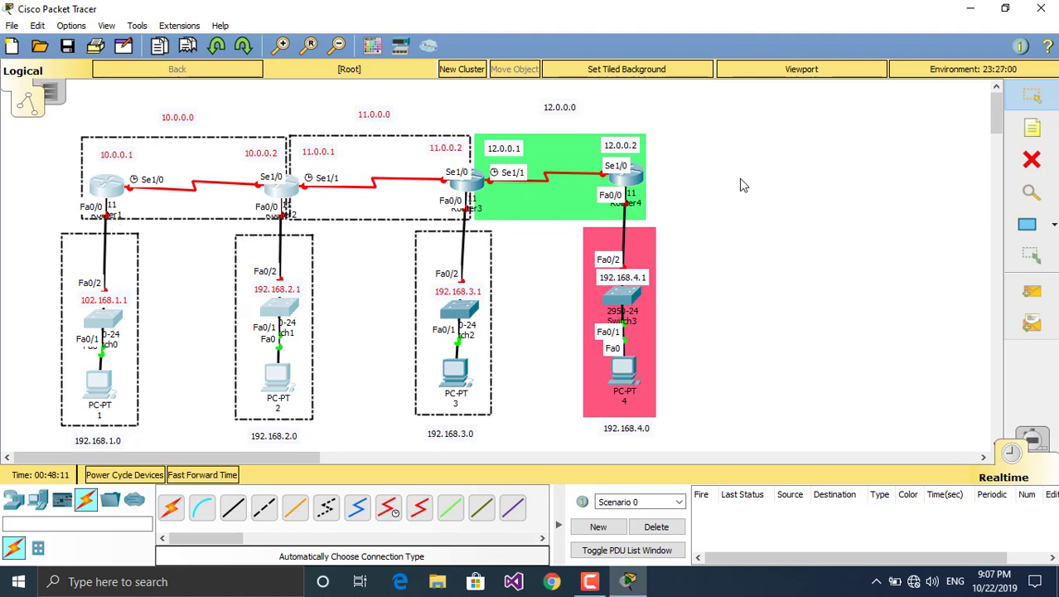
pyautogui.click(725, 155)
pyautogui.moveTo(702, 132); pyautogui.dragTo(569, 296)
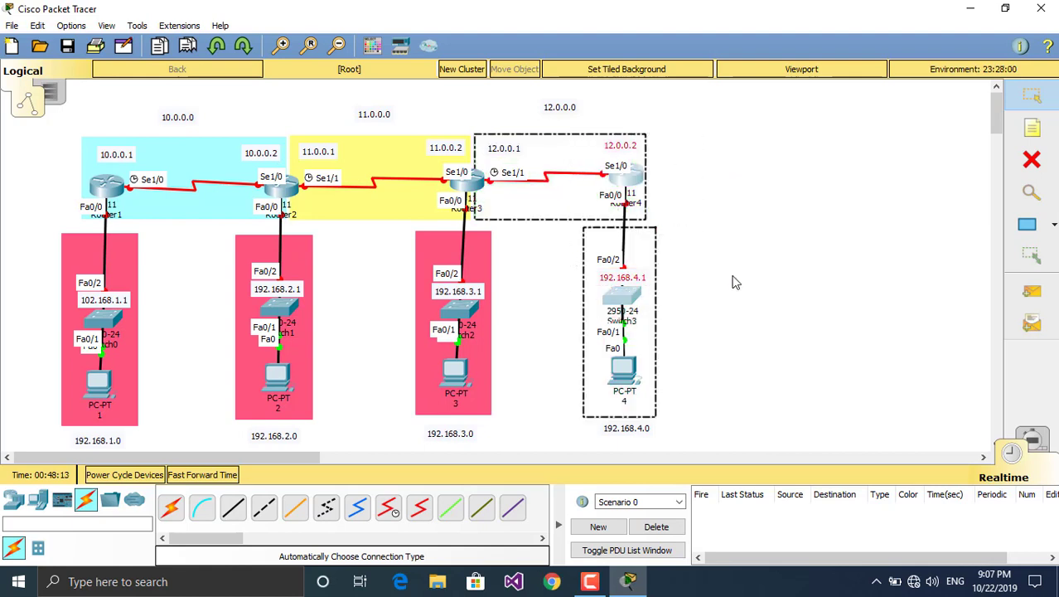
pyautogui.click(732, 282)
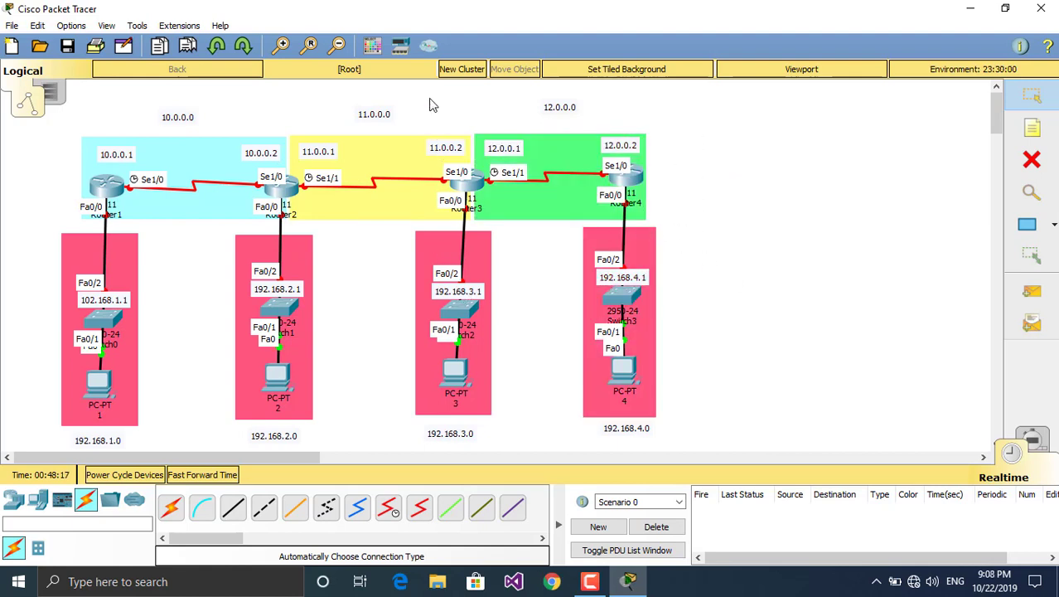
pyautogui.moveTo(423, 100); pyautogui.dragTo(118, 419)
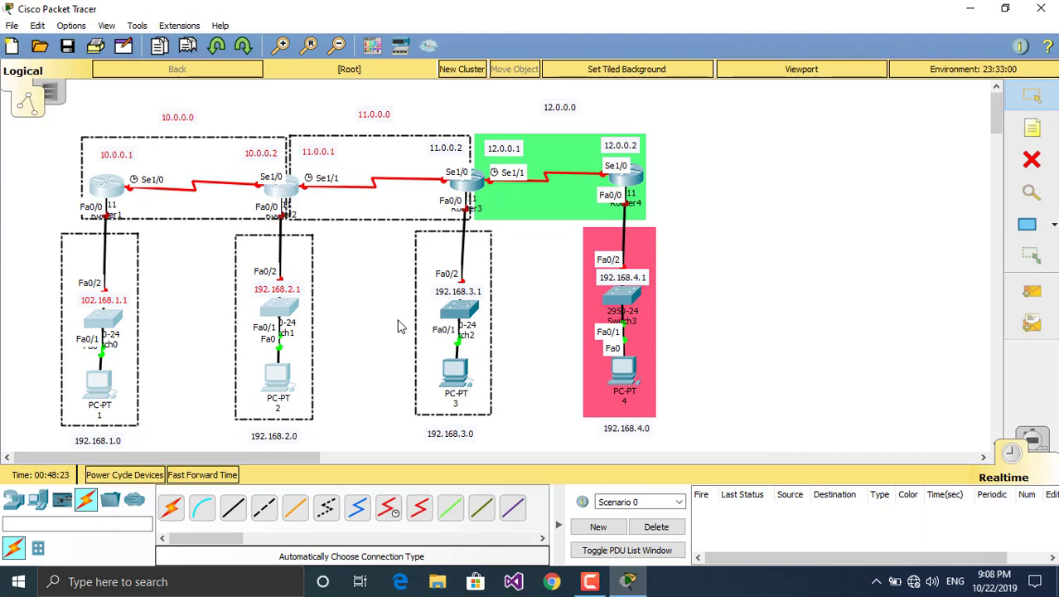
pyautogui.click(431, 114)
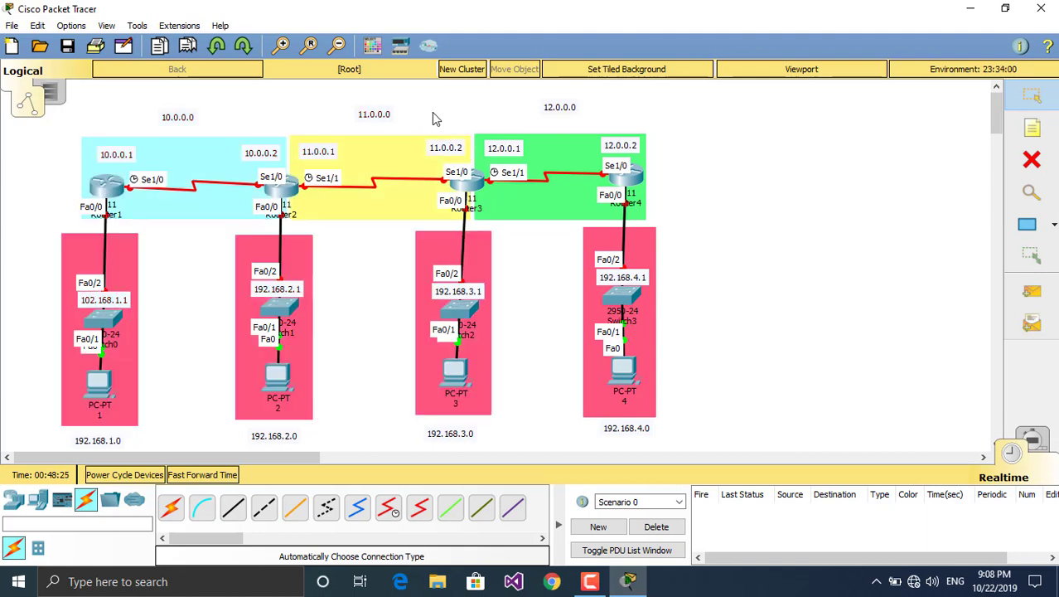
pyautogui.moveTo(418, 105); pyautogui.dragTo(80, 411)
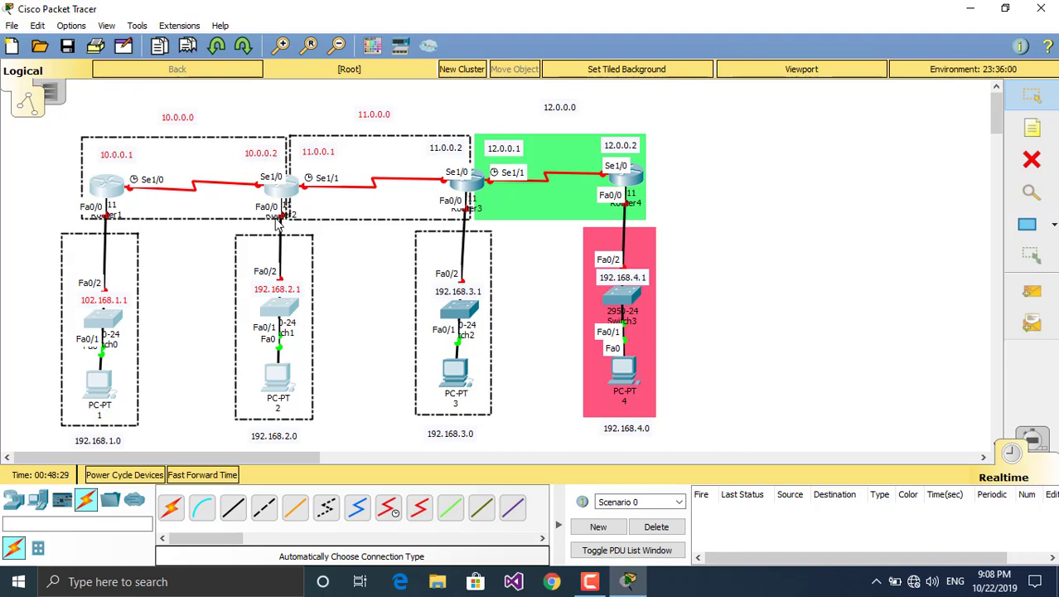
pyautogui.click(431, 114)
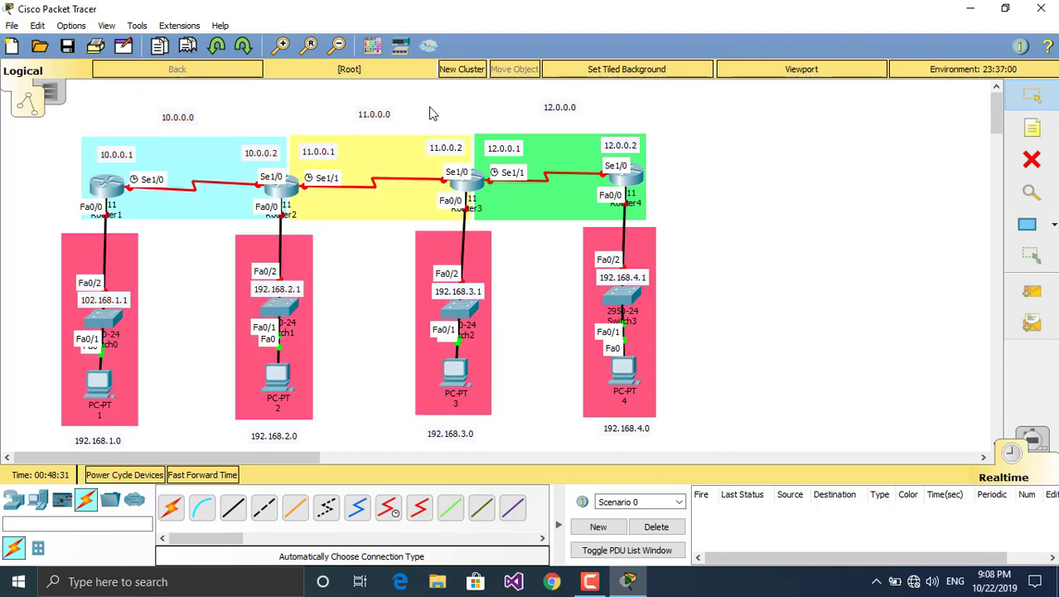
pyautogui.moveTo(745, 126); pyautogui.dragTo(580, 358)
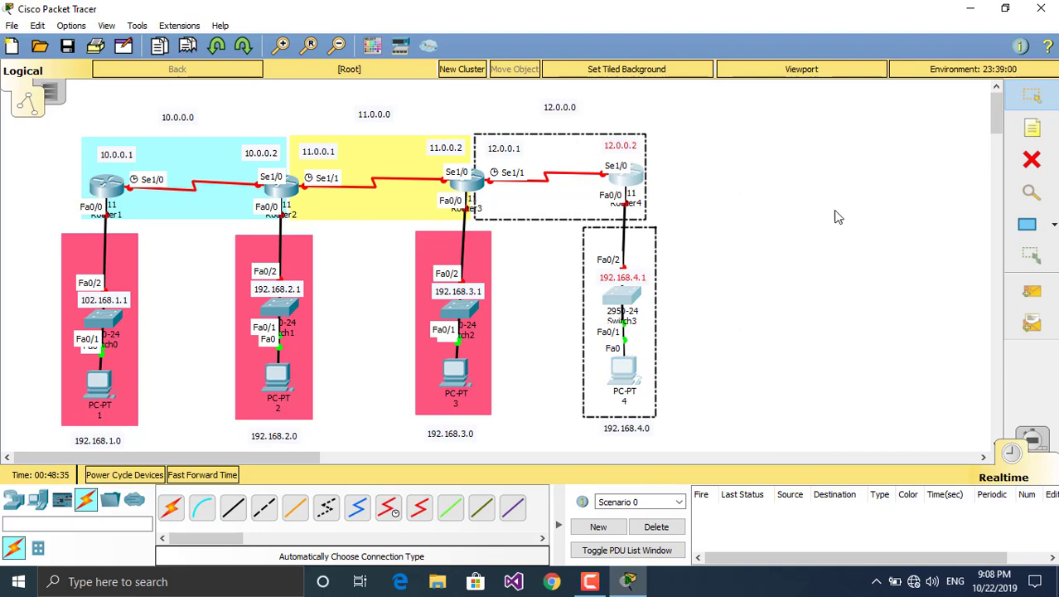
pyautogui.click(795, 185)
pyautogui.moveTo(714, 144); pyautogui.dragTo(585, 344)
pyautogui.click(745, 241)
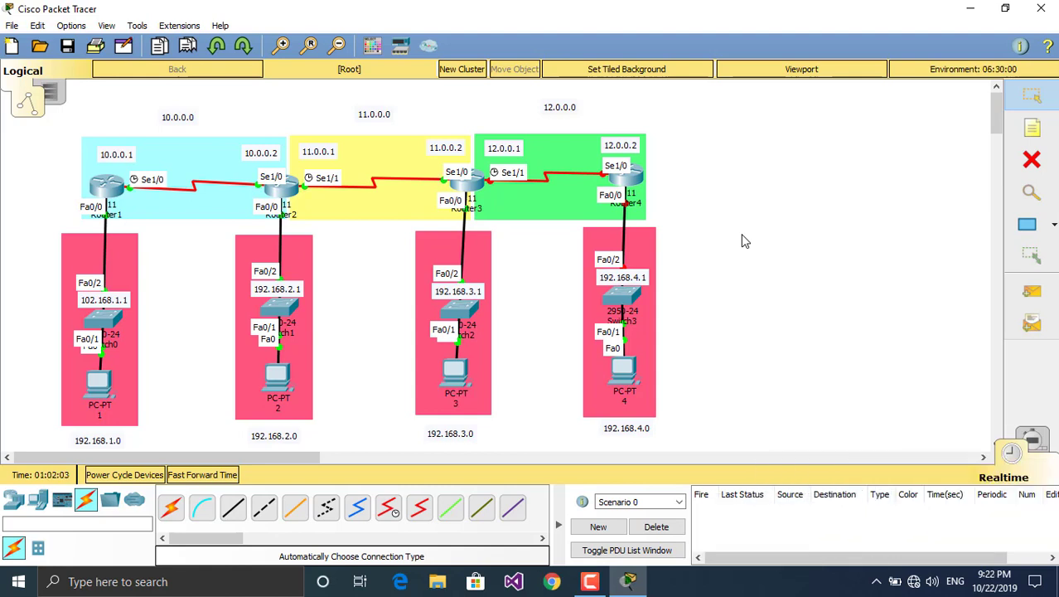
pyautogui.moveTo(452, 116); pyautogui.dragTo(53, 439)
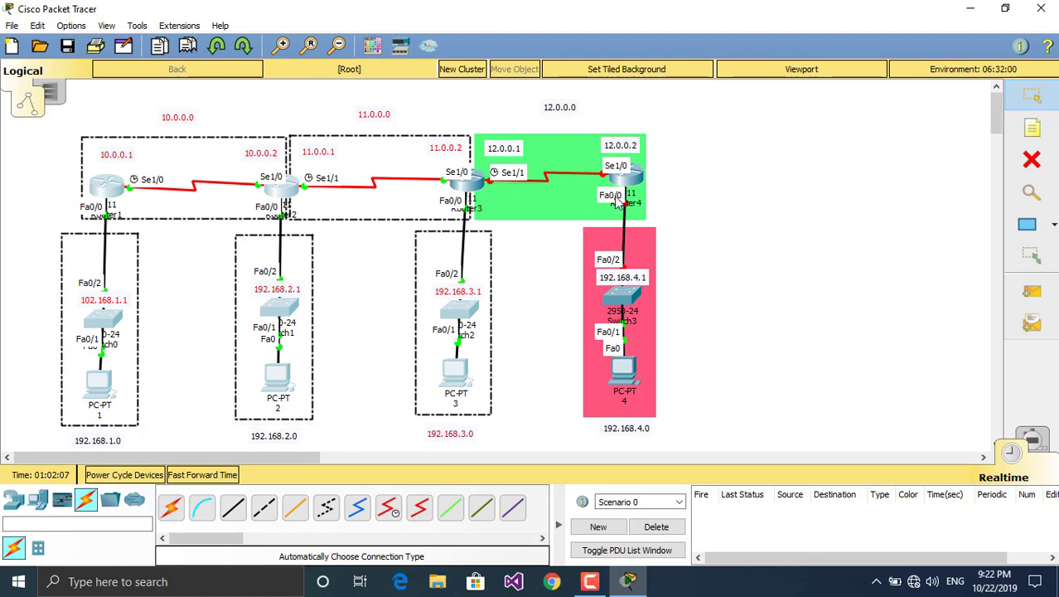
pyautogui.click(812, 146)
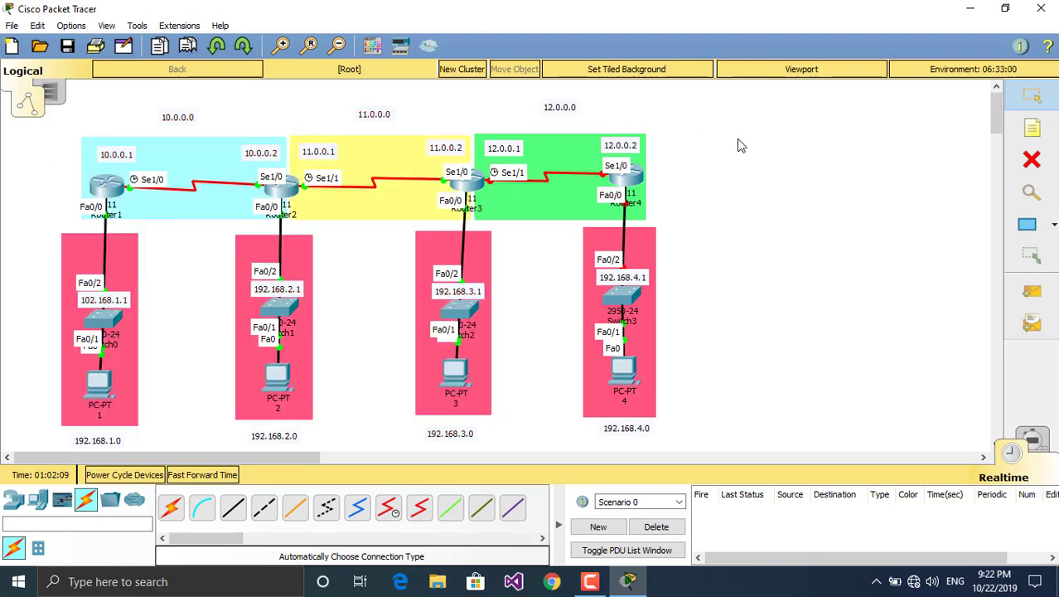
pyautogui.moveTo(751, 149); pyautogui.dragTo(562, 357)
pyautogui.click(774, 261)
pyautogui.moveTo(703, 137); pyautogui.dragTo(527, 310)
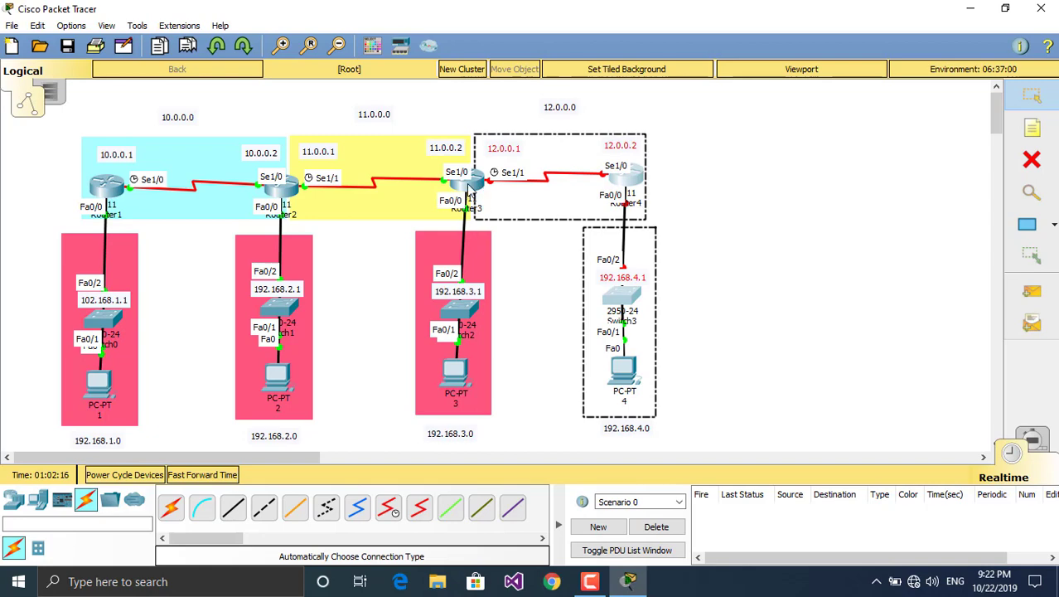
# Step: Open Router3's command line and enter interface configuration for se1/1
pyautogui.click(474, 184)
pyautogui.click(533, 254)
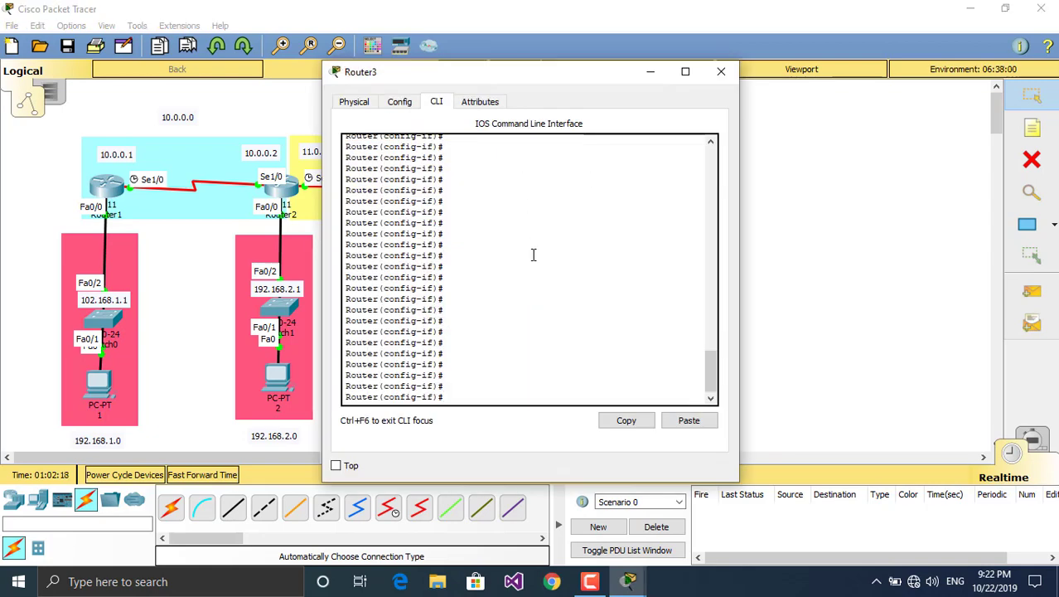
pyautogui.press('Up')
pyautogui.press('Up')
pyautogui.press('Up')
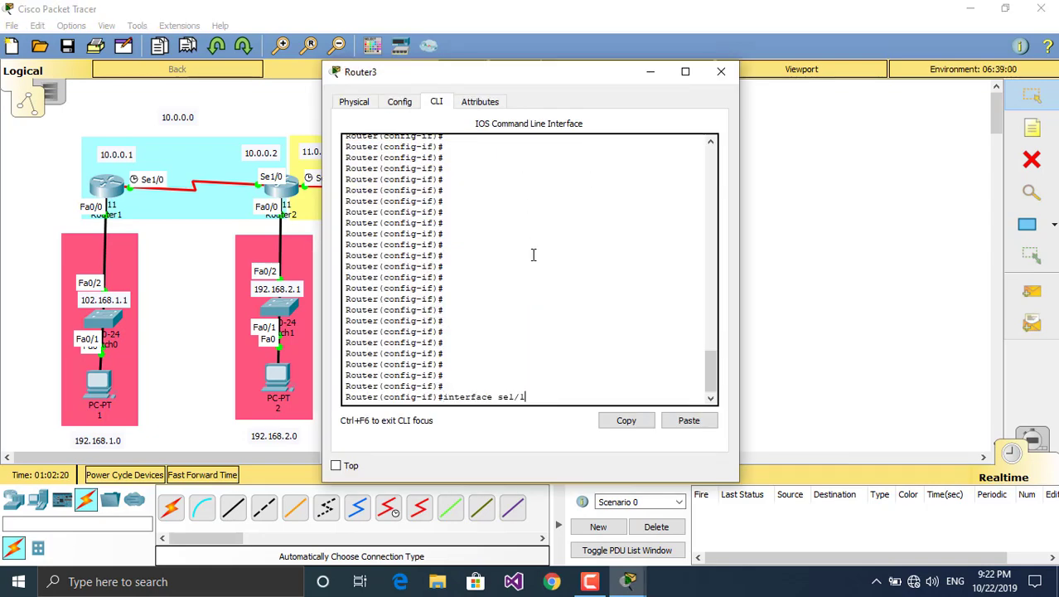
pyautogui.press('Down')
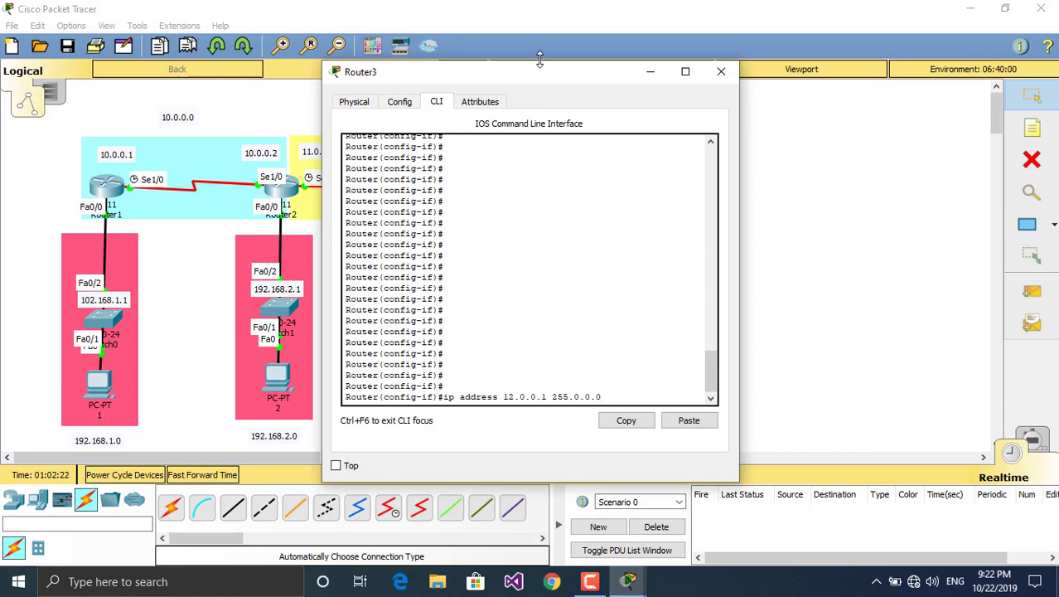
pyautogui.press('Up')
pyautogui.moveTo(540, 82); pyautogui.dragTo(872, 82)
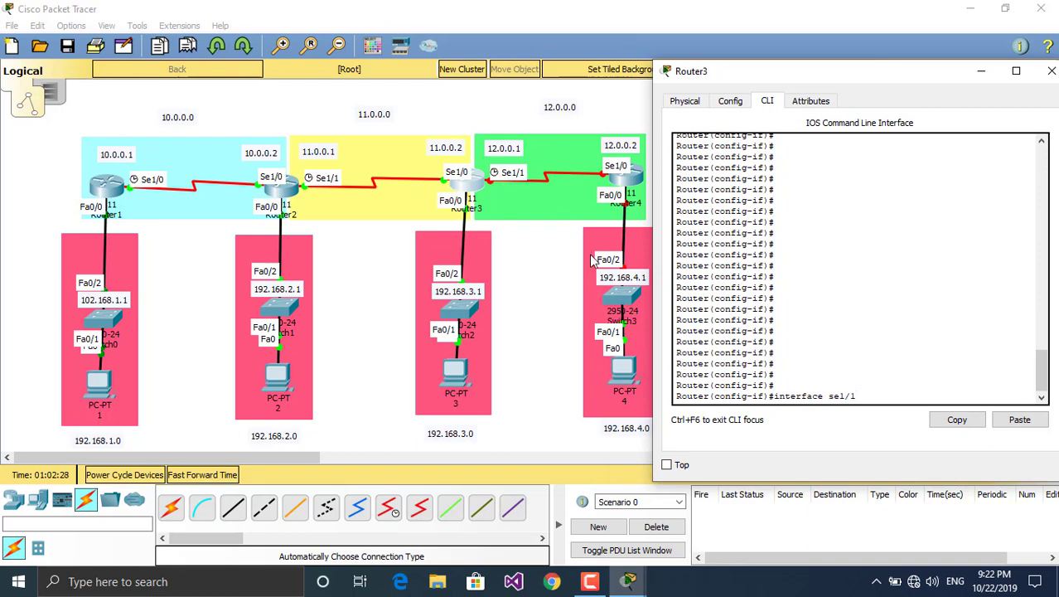
pyautogui.press('Return')
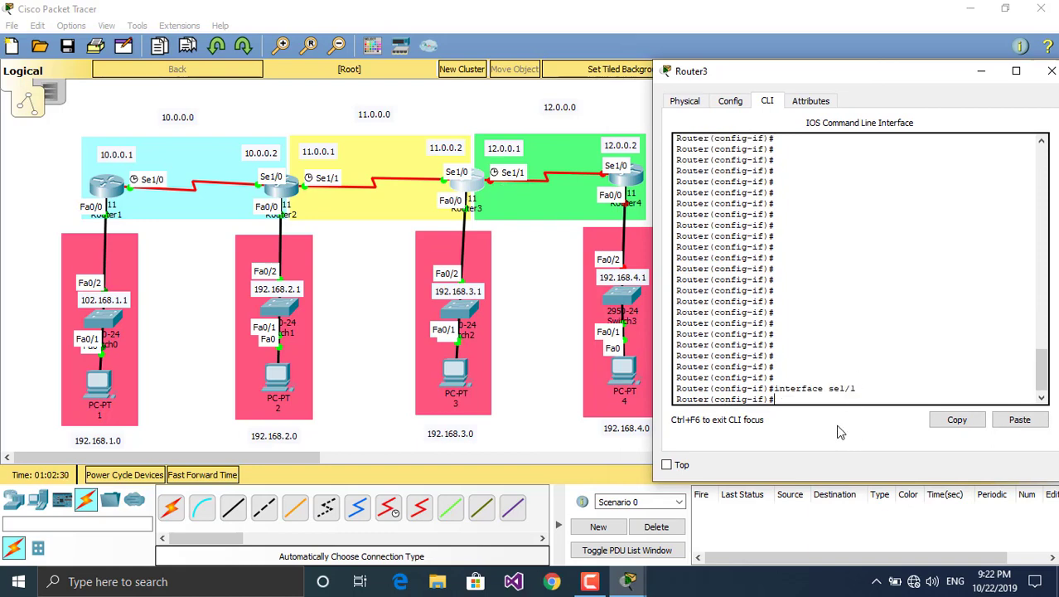
# Step: Assign IP address 12.0.0.1 with mask 255.0.0.0 to Router3's se1/1 interface and enable it with no shutdown
pyautogui.press('Up')
pyautogui.press('Up')
pyautogui.press('Up')
pyautogui.press('Up')
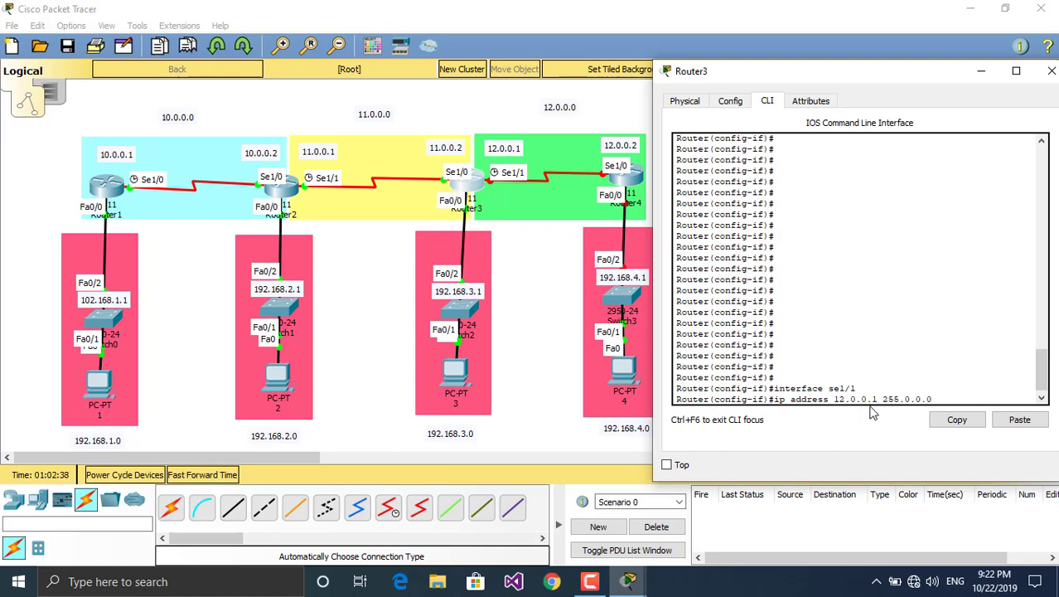
pyautogui.press('Return')
pyautogui.write('clock rate 64000')
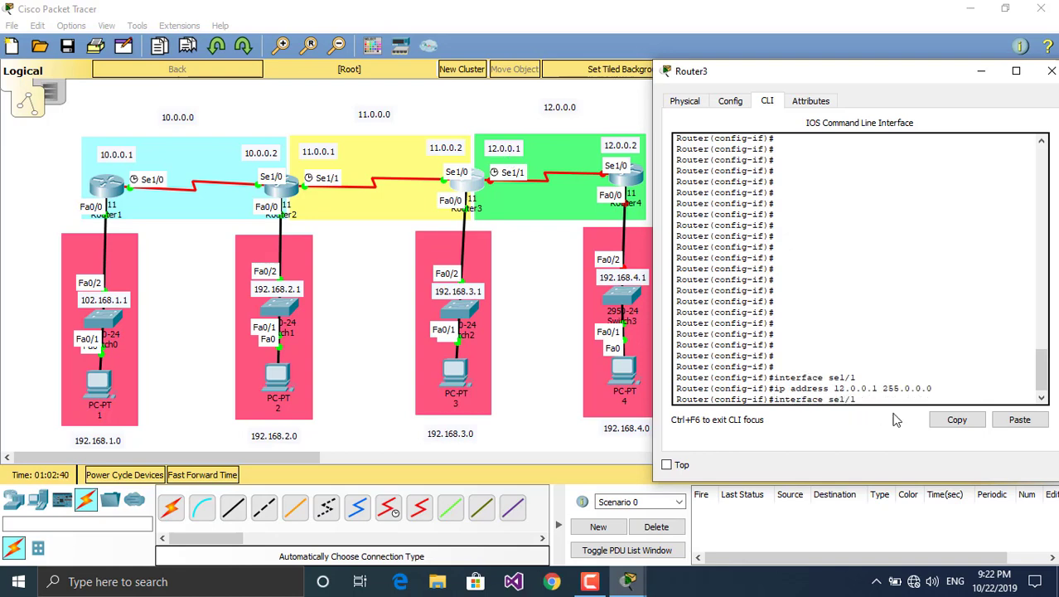
pyautogui.press('Up')
pyautogui.press('Return')
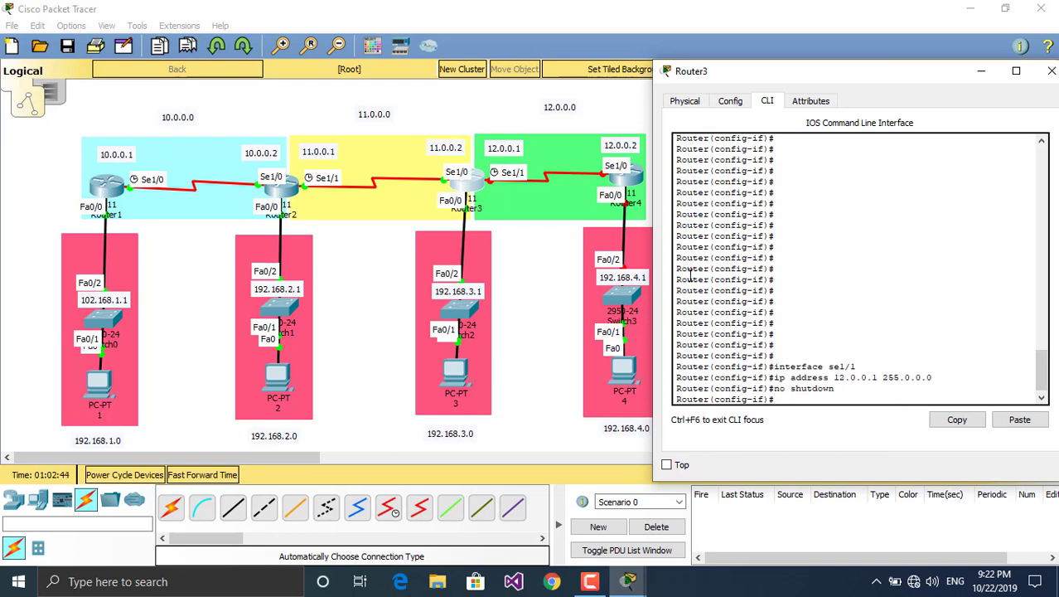
# Step: Set the clock rate to 64000 on Router3's se1/1 interface and close the router's window
pyautogui.press('Up')
pyautogui.press('Up')
pyautogui.press('Up')
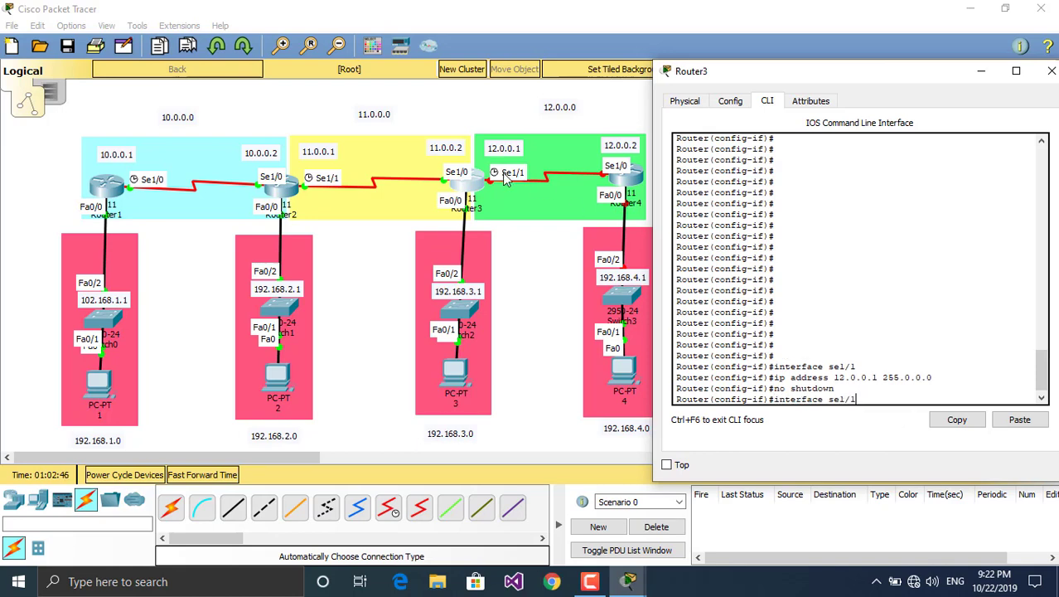
pyautogui.press('Up')
pyautogui.press('Up')
pyautogui.press('Return')
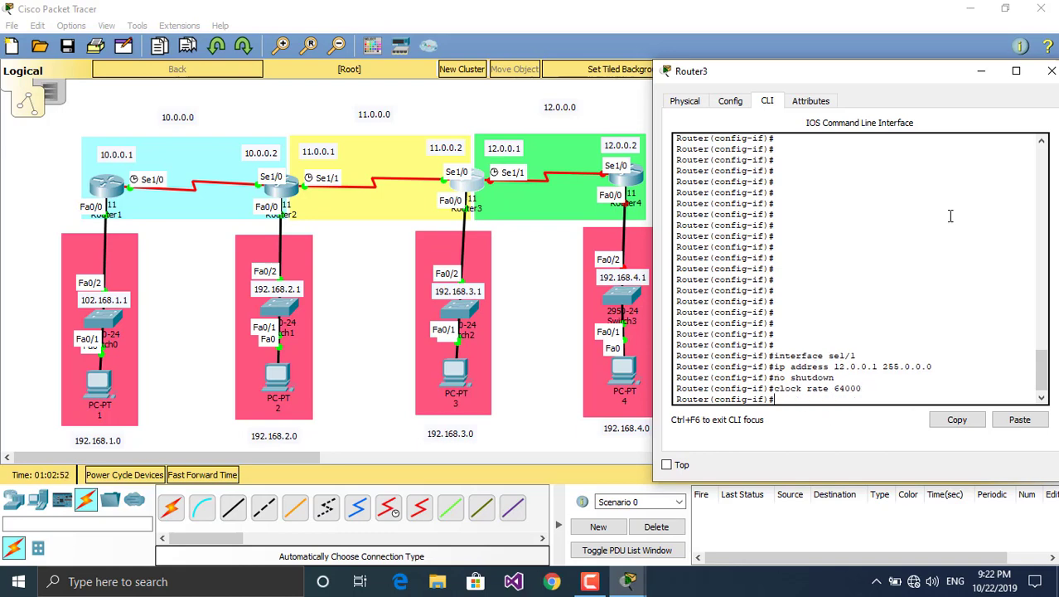
pyautogui.moveTo(913, 73); pyautogui.dragTo(836, 83)
pyautogui.click(971, 86)
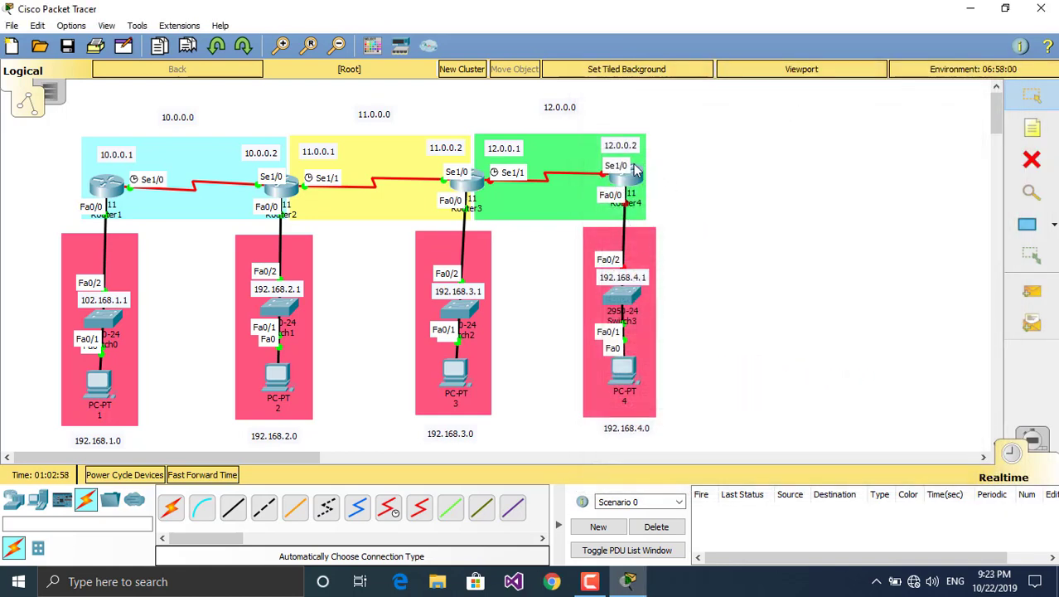
# Step: Open Router4's command line and answer no to the initial configuration dialog
pyautogui.click(636, 169)
pyautogui.moveTo(601, 86); pyautogui.dragTo(841, 98)
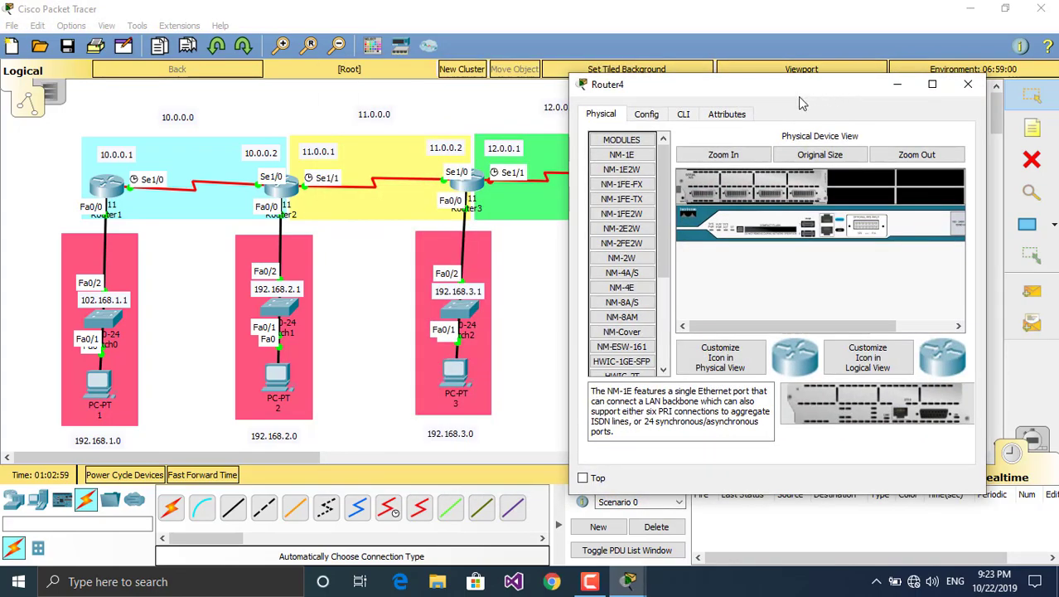
pyautogui.click(683, 114)
pyautogui.moveTo(694, 88); pyautogui.dragTo(813, 67)
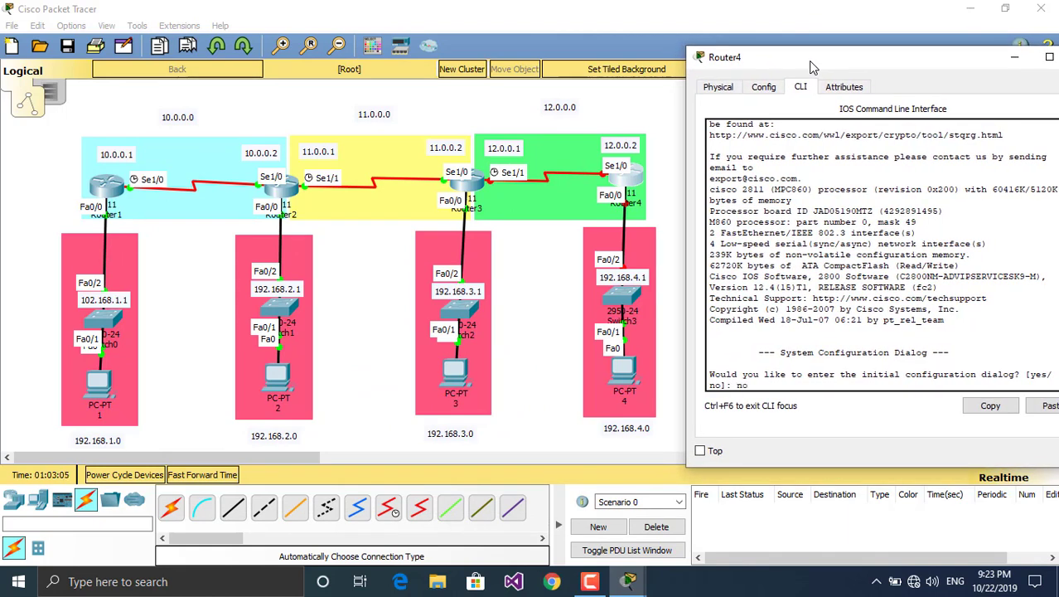
pyautogui.write('no')
pyautogui.press('Return')
pyautogui.press('Return')
# Step: Enter privileged mode and global configuration mode on Router4 with ena and config t
pyautogui.write('ena')
pyautogui.press('Return')
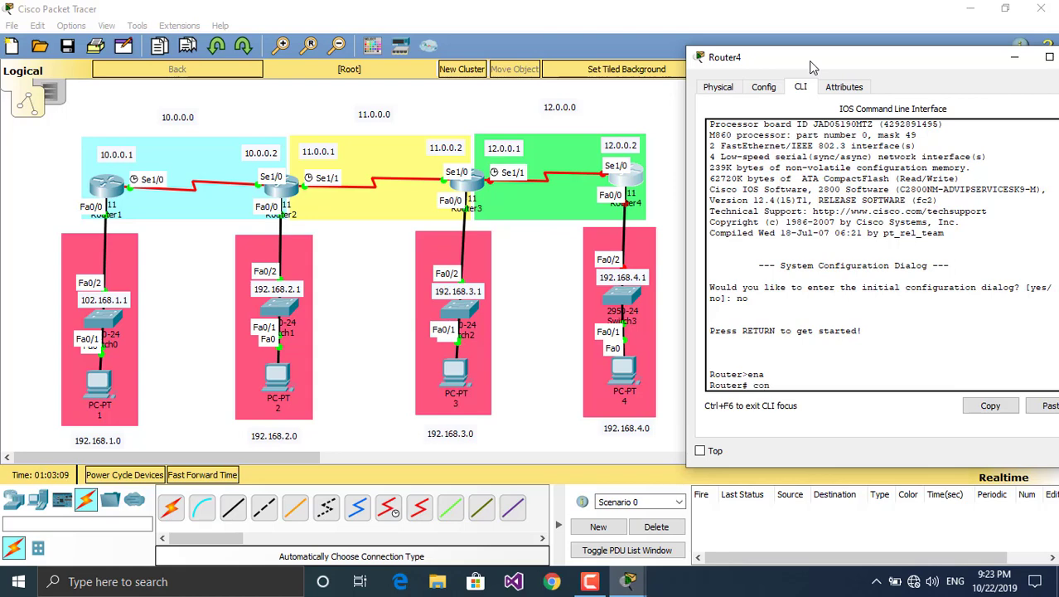
pyautogui.write('config t')
pyautogui.press('Return')
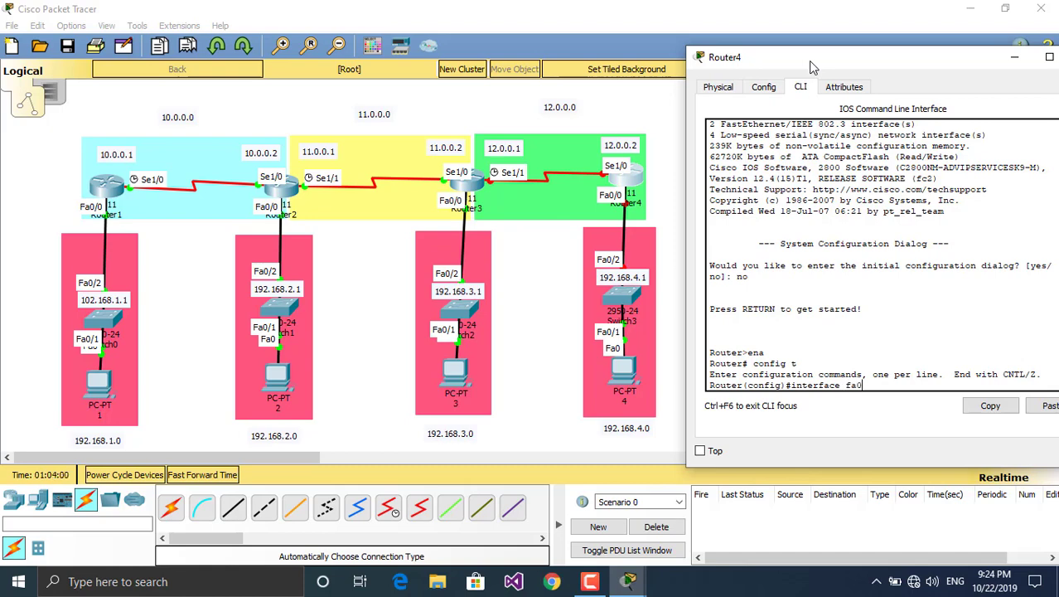
# Step: Assign IP address 192.168.4.1 with mask 255.255.255.0 to Router4's fa0/0 interface
pyautogui.write('/0')
pyautogui.press('Return')
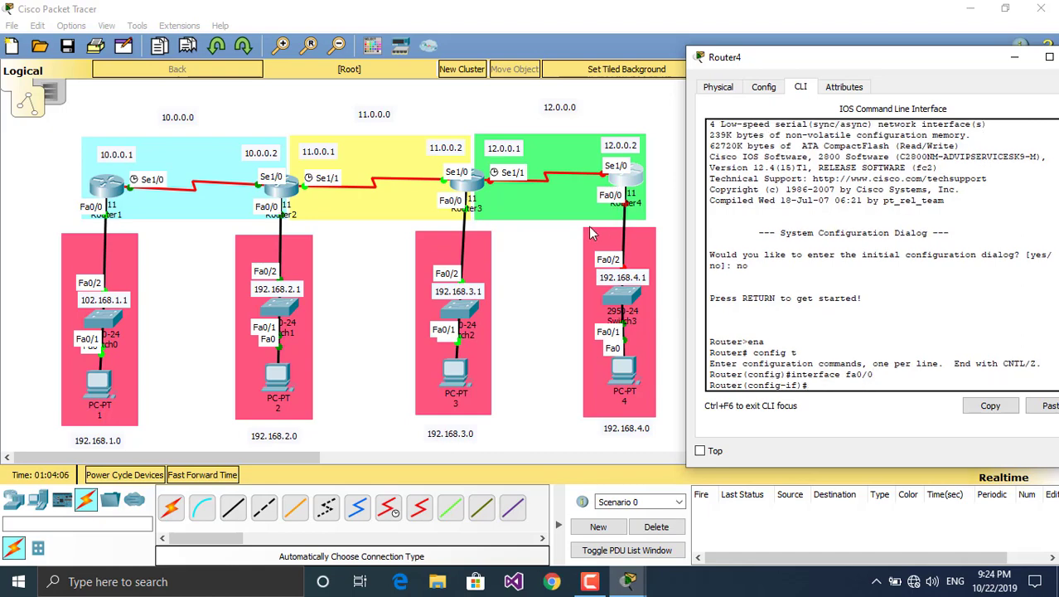
pyautogui.write('ip add')
pyautogui.press('Tab')
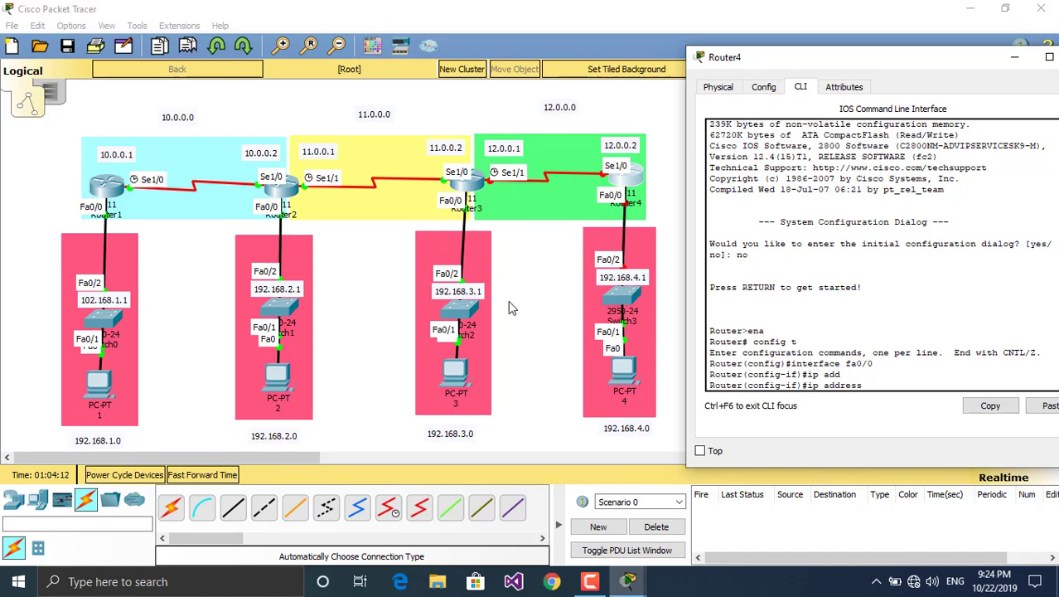
pyautogui.write('192.168.4.1')
pyautogui.write('255.255.255.0')
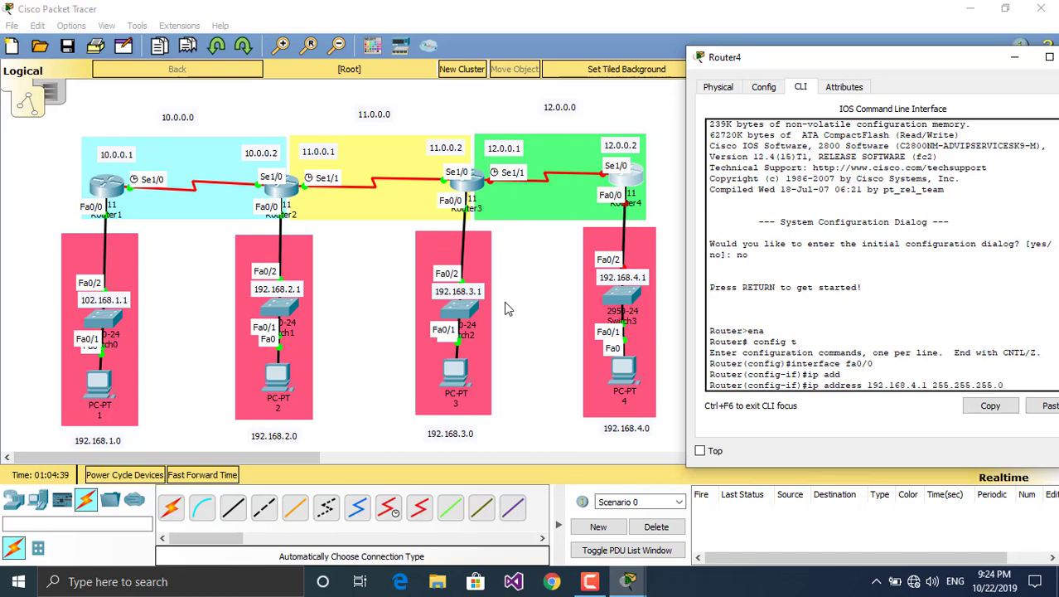
pyautogui.press('Return')
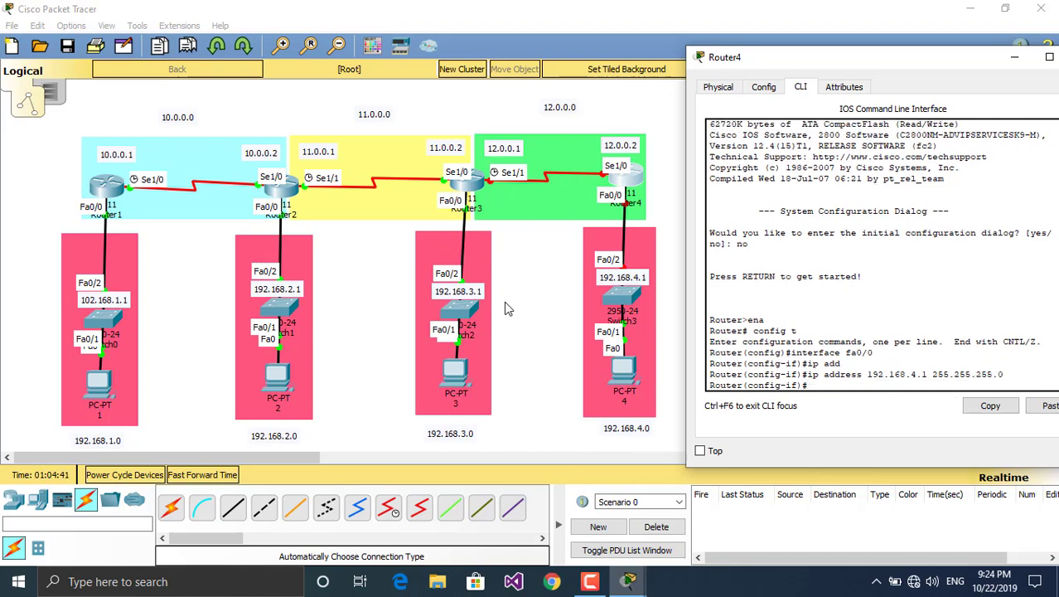
# Step: Enable Router4's fa0/0 interface with no shutdown
pyautogui.write('no shut')
pyautogui.press('Tab')
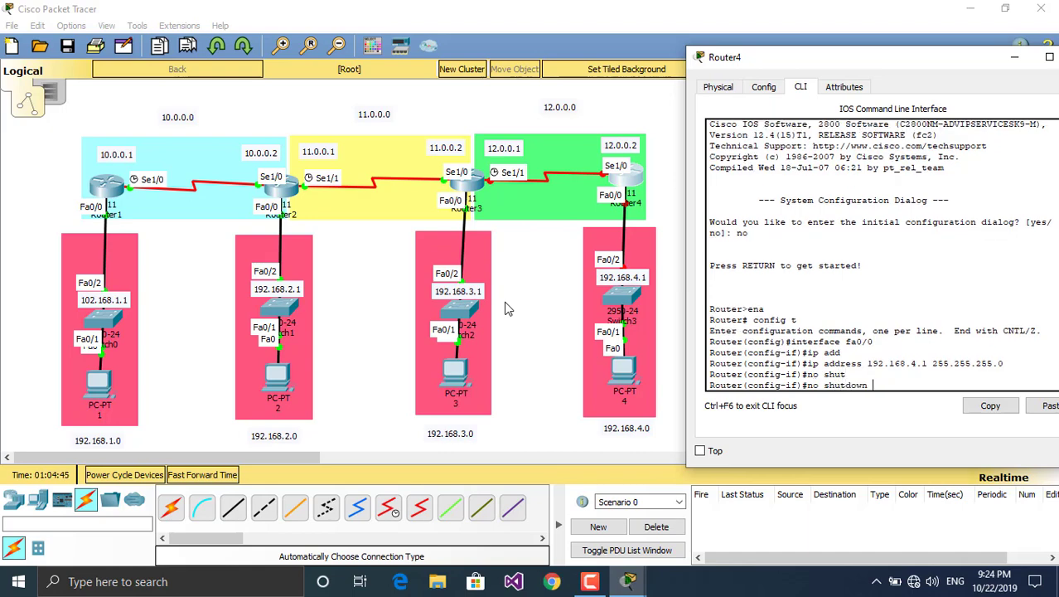
pyautogui.press('Return')
pyautogui.press('Return')
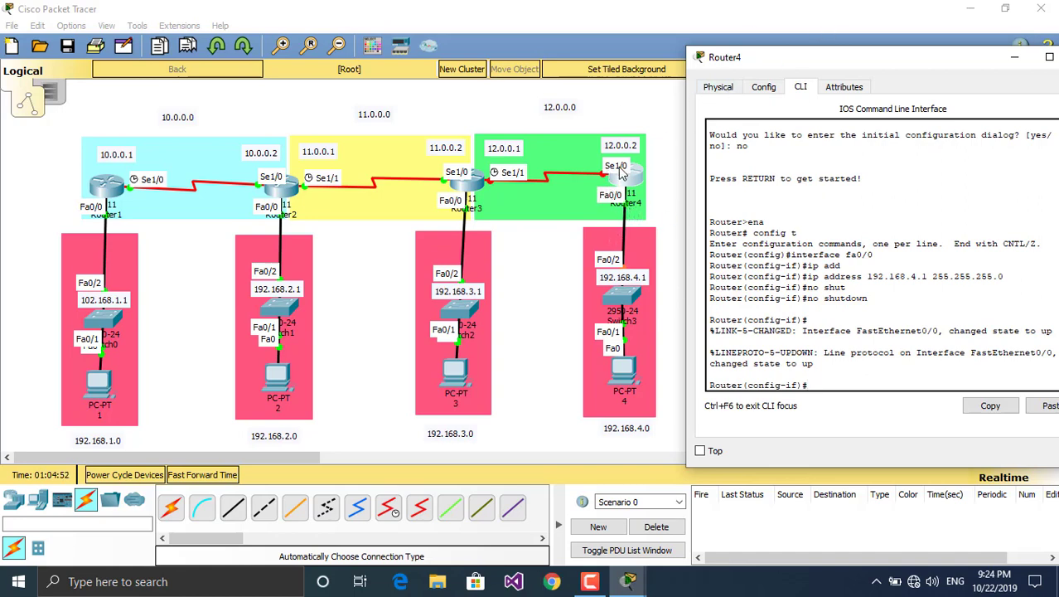
# Step: Enter interface configuration for Router4's serial port se1/0
pyautogui.write('interface fa0/0')
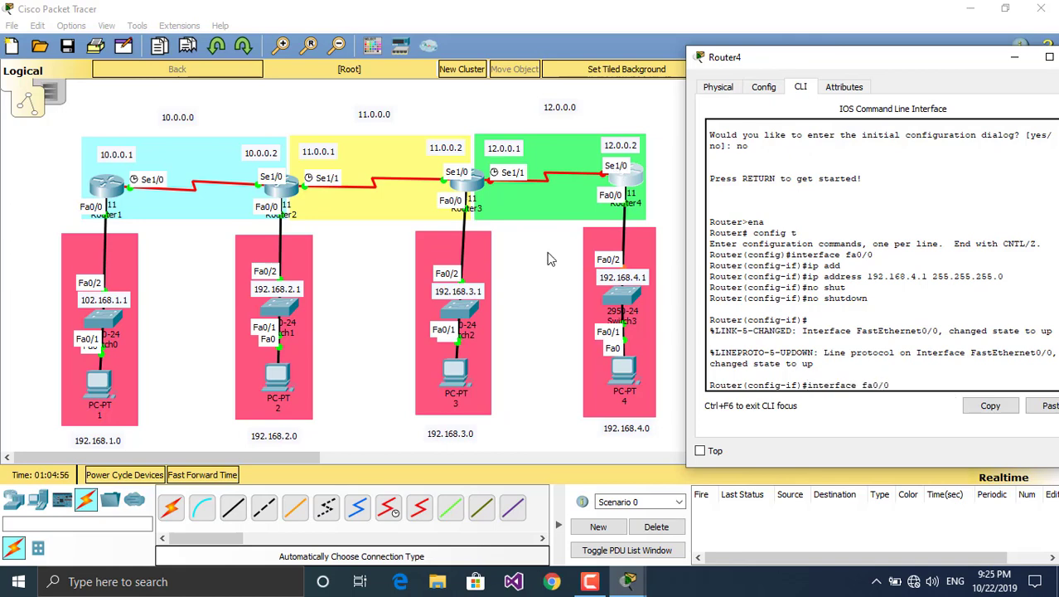
pyautogui.write('se1')
pyautogui.press('Return')
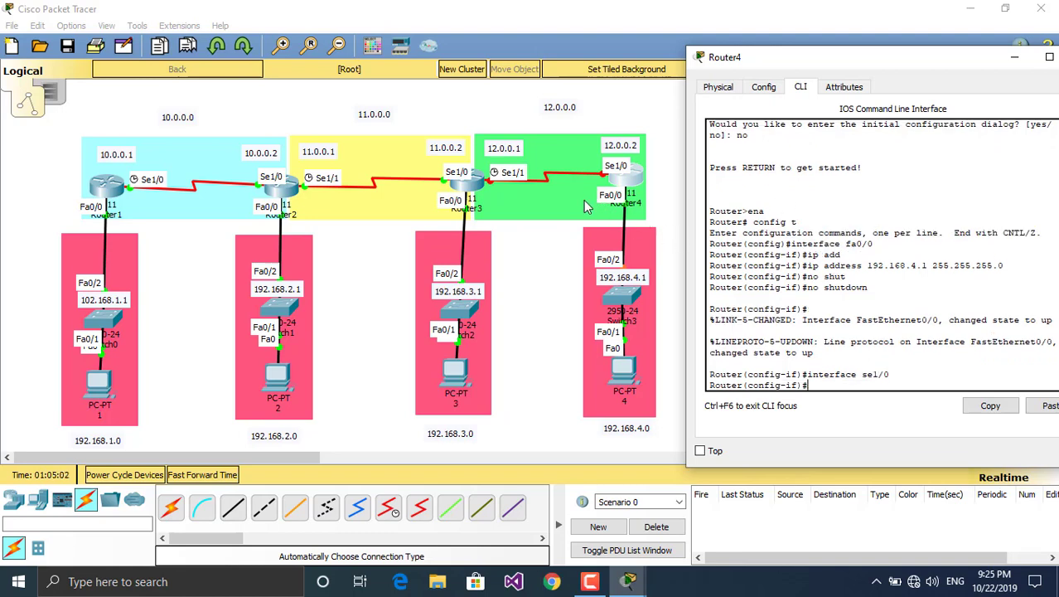
# Step: Assign IP address 12.0.0.2 with mask 255.0.0.0 to Router4's se1/0 interface
pyautogui.press('Up')
pyautogui.press('Up')
pyautogui.press('Up')
pyautogui.press('Up')
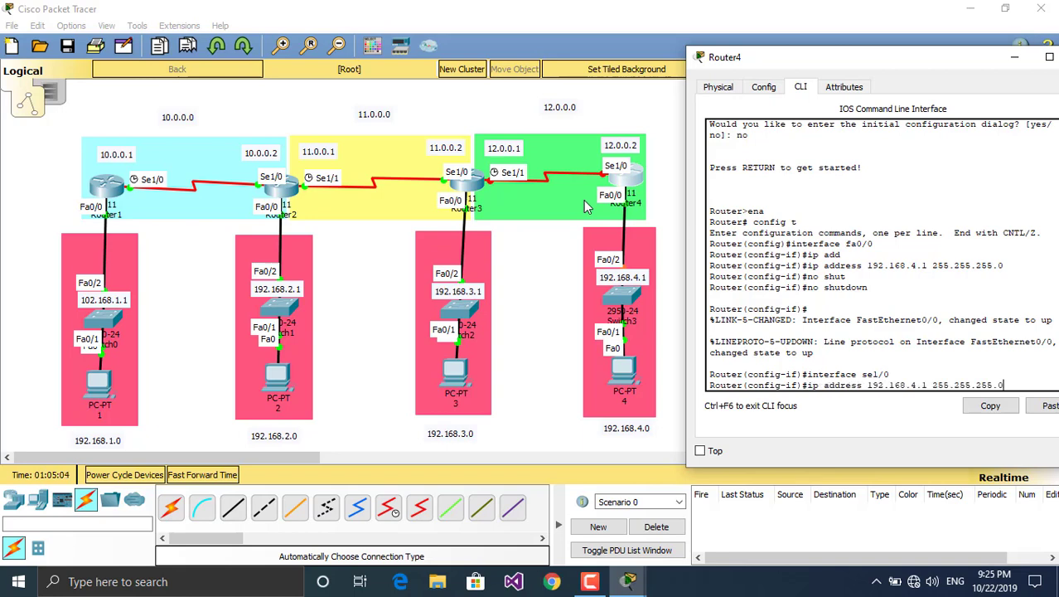
pyautogui.press('BackSpace')
pyautogui.press('BackSpace')
pyautogui.press('BackSpace')
pyautogui.press('BackSpace')
pyautogui.press('BackSpace')
pyautogui.press('BackSpace')
pyautogui.press('BackSpace')
pyautogui.press('BackSpace')
pyautogui.press('BackSpace')
pyautogui.press('BackSpace')
pyautogui.press('BackSpace')
pyautogui.press('BackSpace')
pyautogui.press('BackSpace')
pyautogui.press('BackSpace')
pyautogui.press('BackSpace')
pyautogui.press('BackSpace')
pyautogui.press('BackSpace')
pyautogui.press('BackSpace')
pyautogui.press('BackSpace')
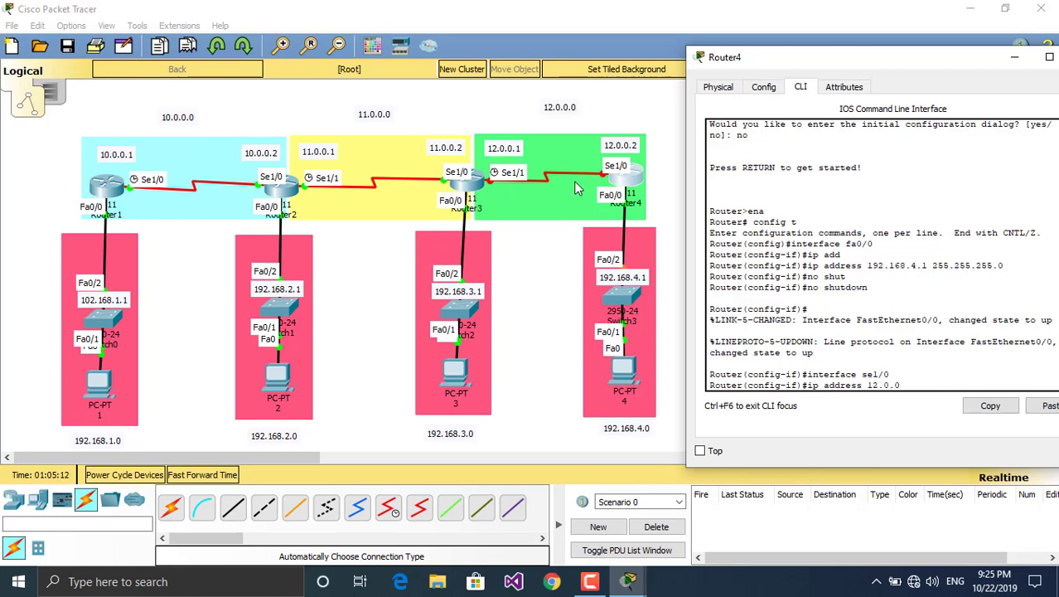
pyautogui.write('12.0.02')
pyautogui.press('BackSpace')
pyautogui.write('.2 255.0.0.0')
pyautogui.press('Return')
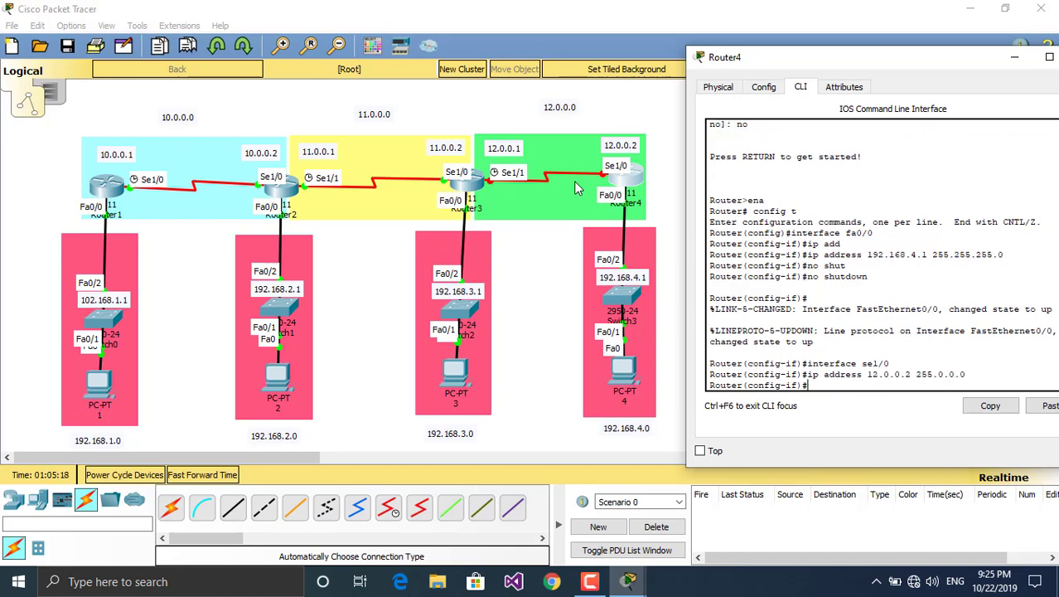
# Step: Enable Router4's se1/0 interface with no shutdown and close the router's window
pyautogui.write('no shutdown')
pyautogui.press('Return')
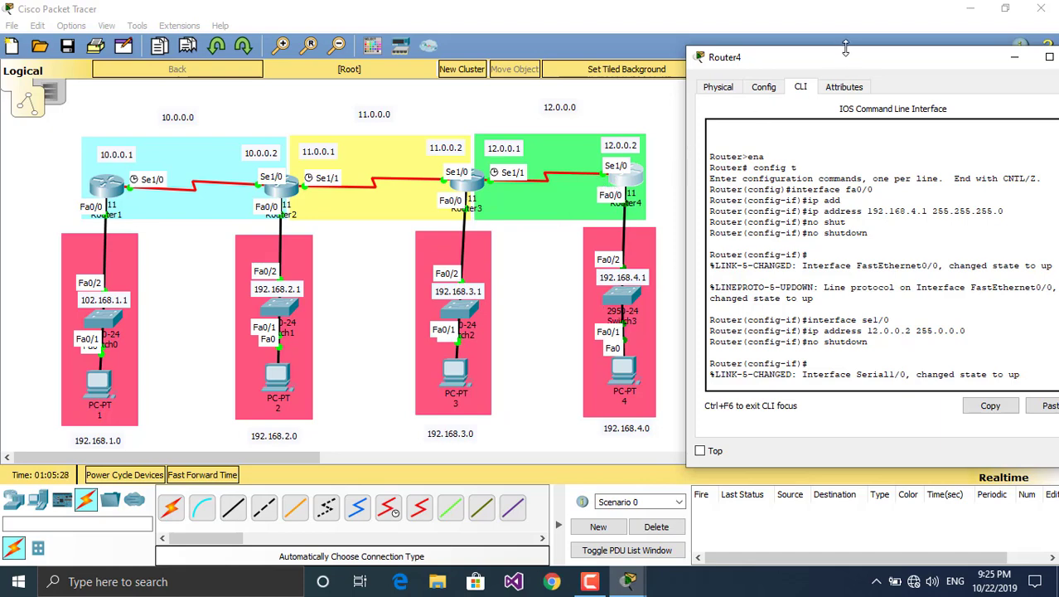
pyautogui.moveTo(849, 63); pyautogui.dragTo(760, 73)
pyautogui.click(996, 66)
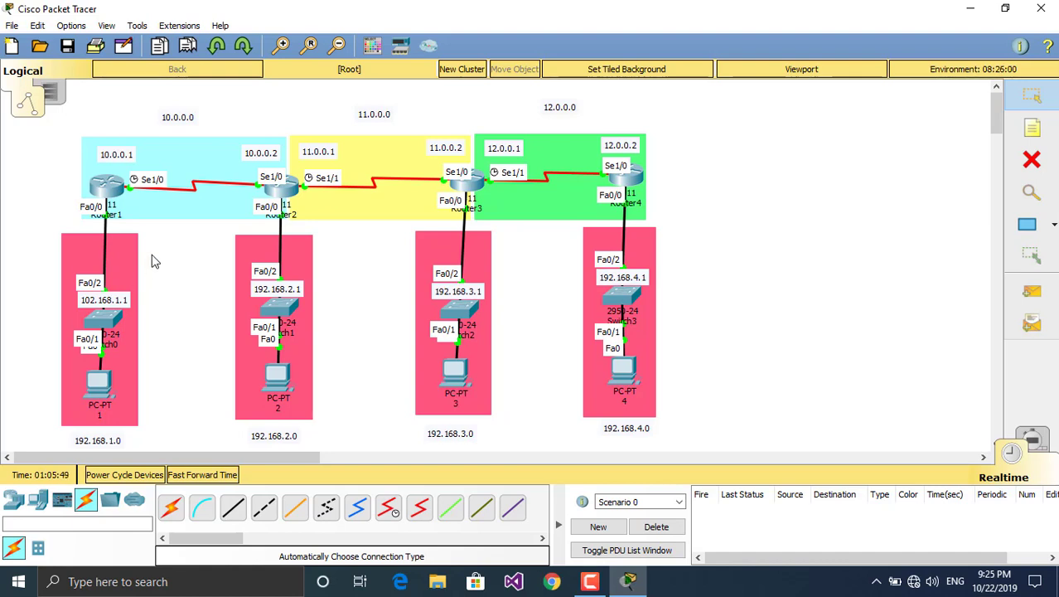
# Step: Delete all the interface IP address notes beside the routers and switches, keeping the network address labels, and return to the Select tool
pyautogui.click(134, 265)
pyautogui.click(58, 158)
pyautogui.click(1036, 157)
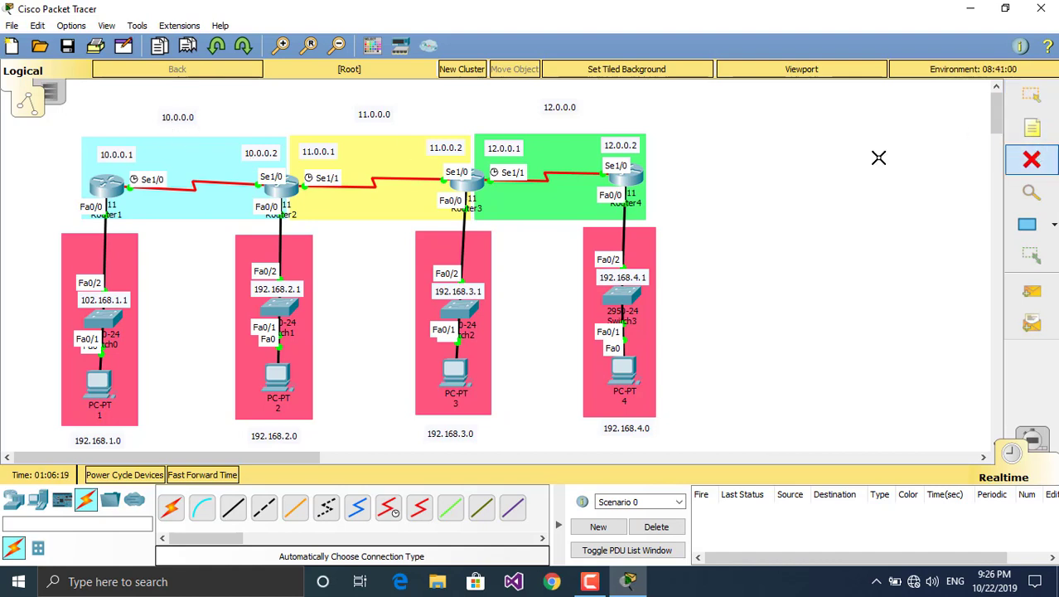
pyautogui.click(254, 153)
pyautogui.click(116, 304)
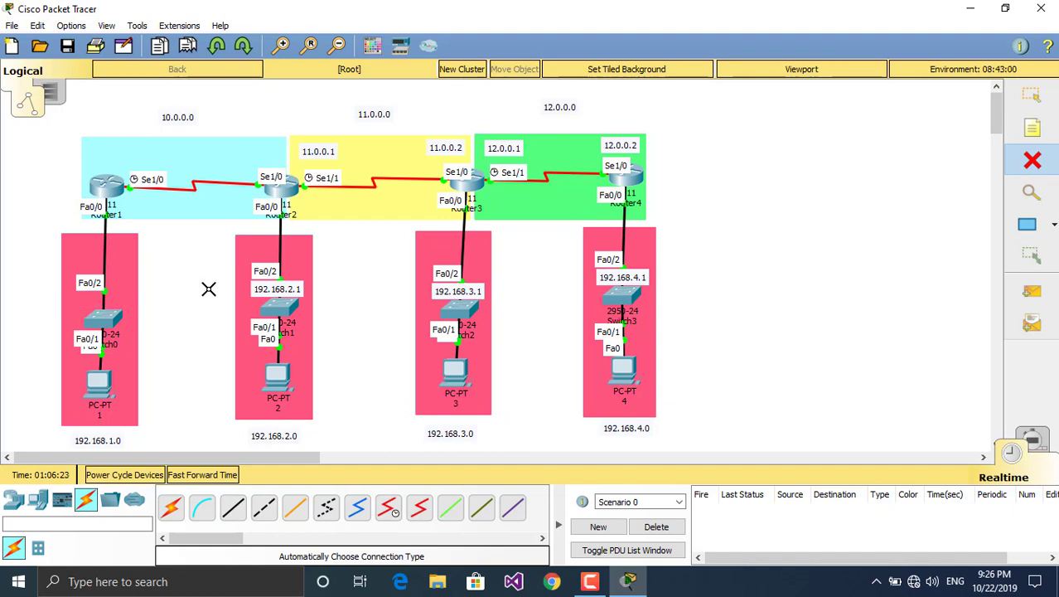
pyautogui.click(262, 290)
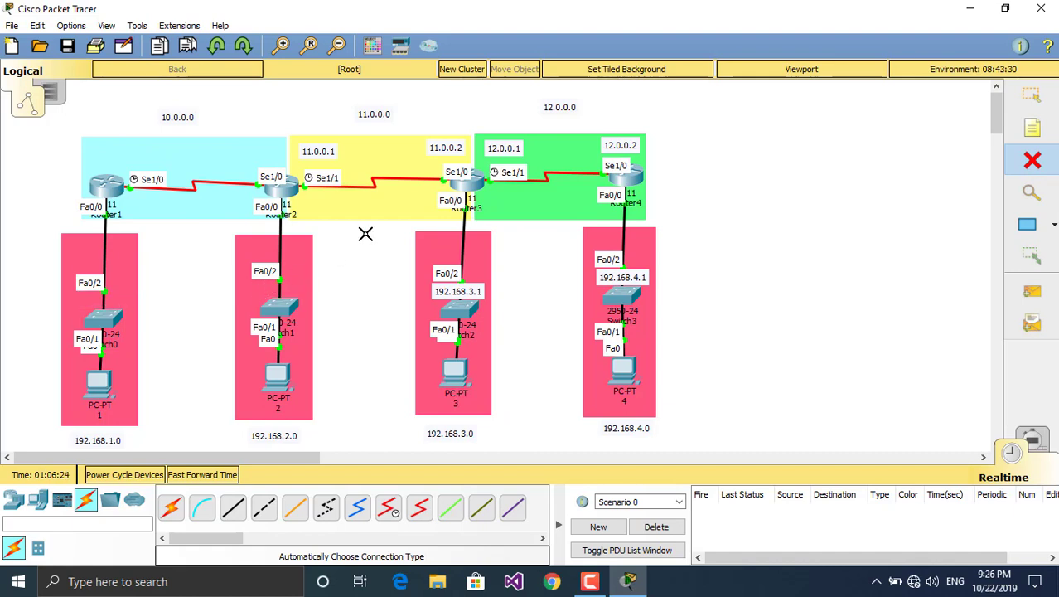
pyautogui.click(318, 152)
pyautogui.click(445, 147)
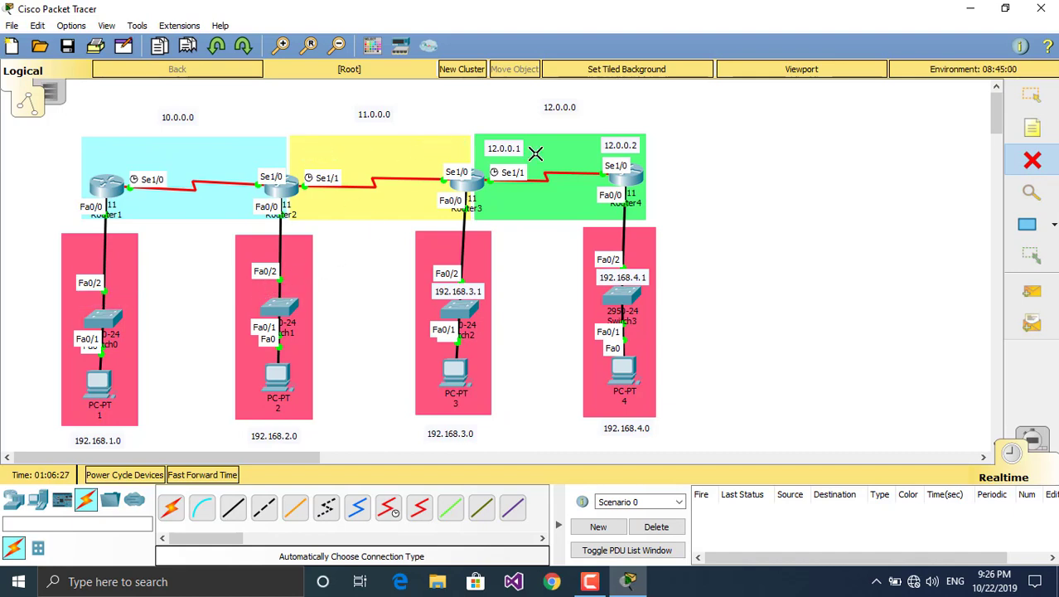
pyautogui.click(504, 149)
pyautogui.click(620, 145)
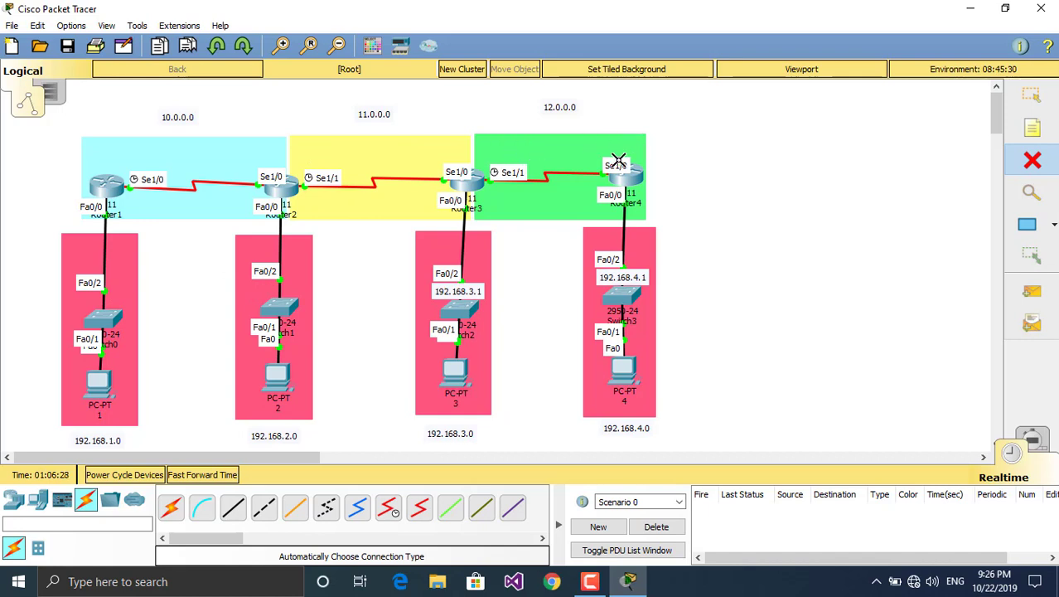
pyautogui.click(624, 278)
pyautogui.click(465, 299)
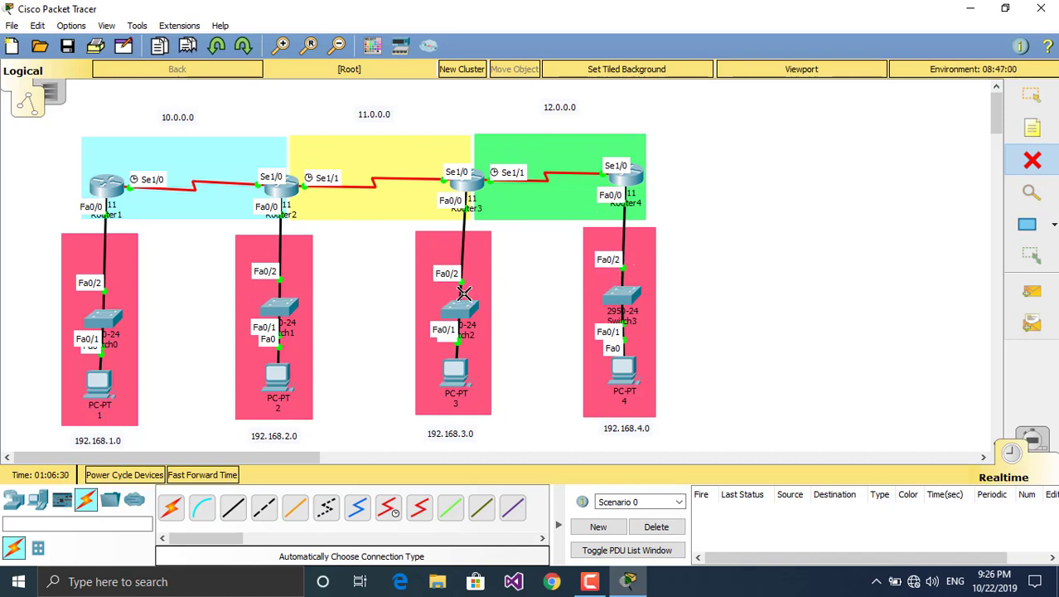
pyautogui.click(1038, 98)
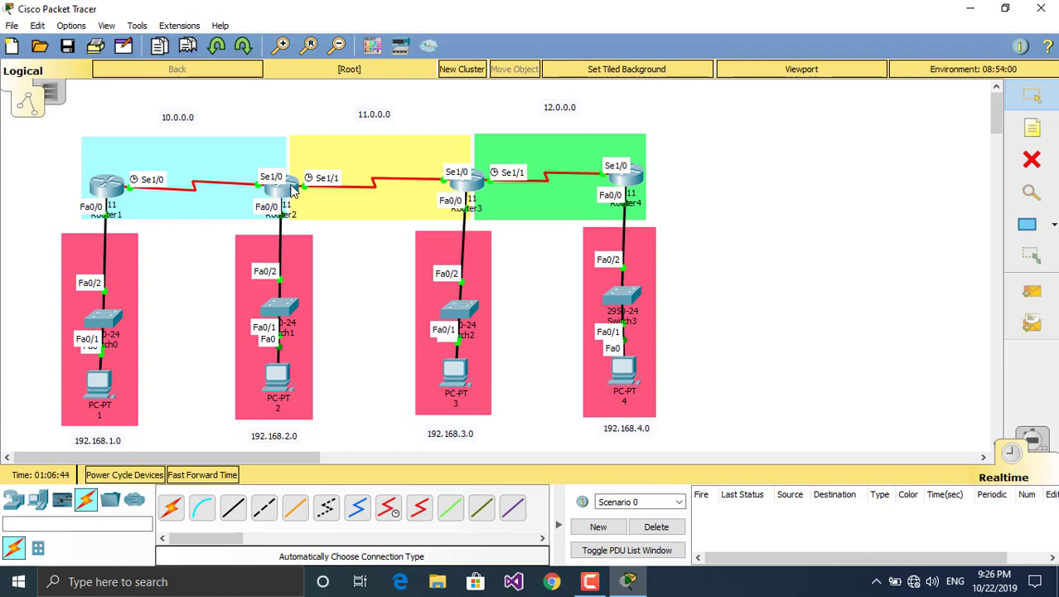
pyautogui.moveTo(278, 199)
pyautogui.moveTo(603, 437); pyautogui.dragTo(604, 418)
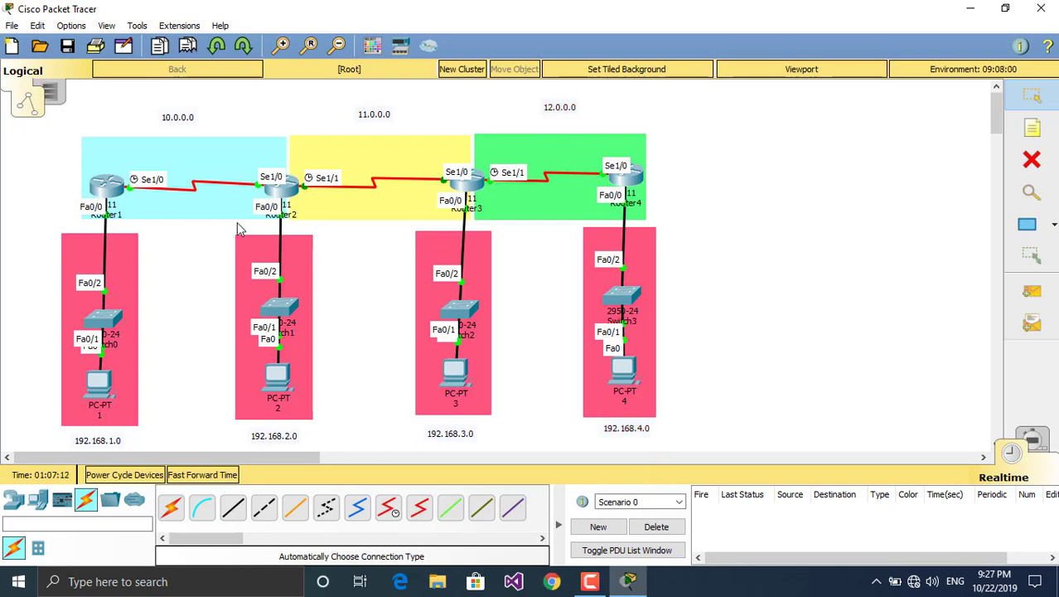
# Step: Open Router1's command line and enter privileged mode and global configuration mode with ena and config t
pyautogui.click(103, 203)
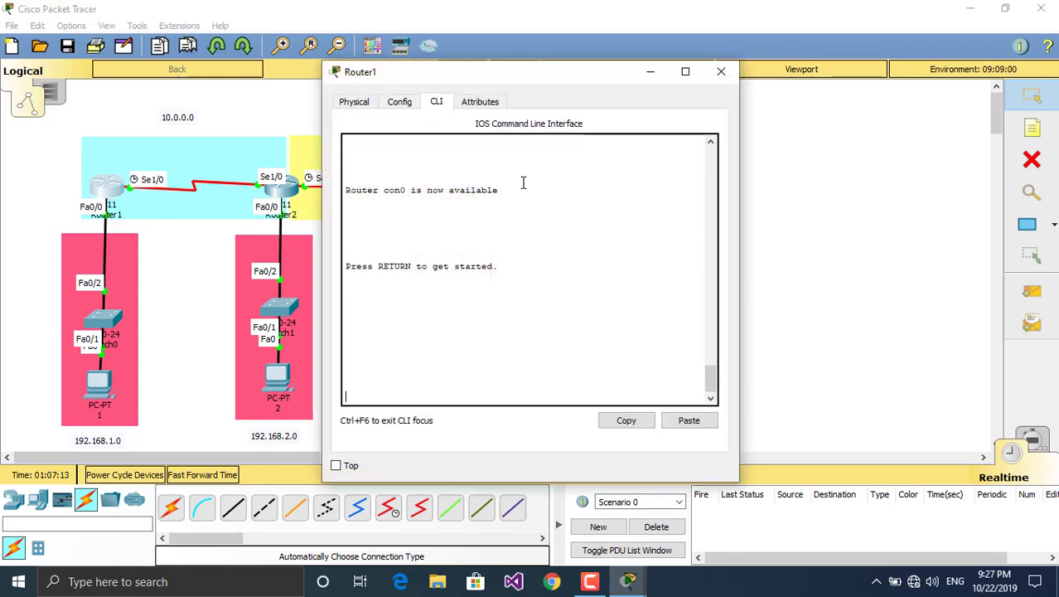
pyautogui.press('Return')
pyautogui.write('en')
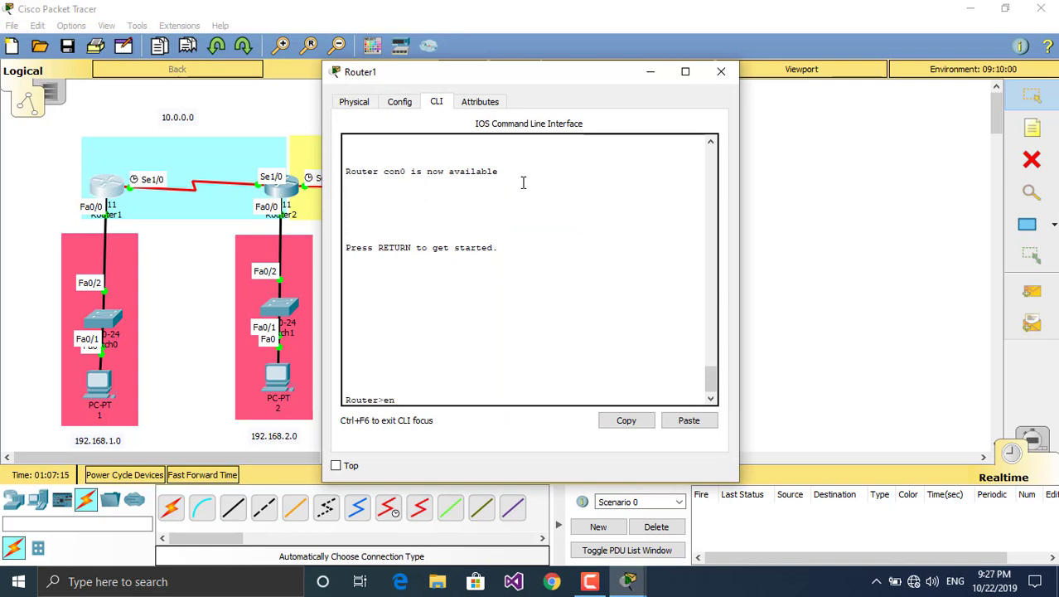
pyautogui.write('a')
pyautogui.press('Return')
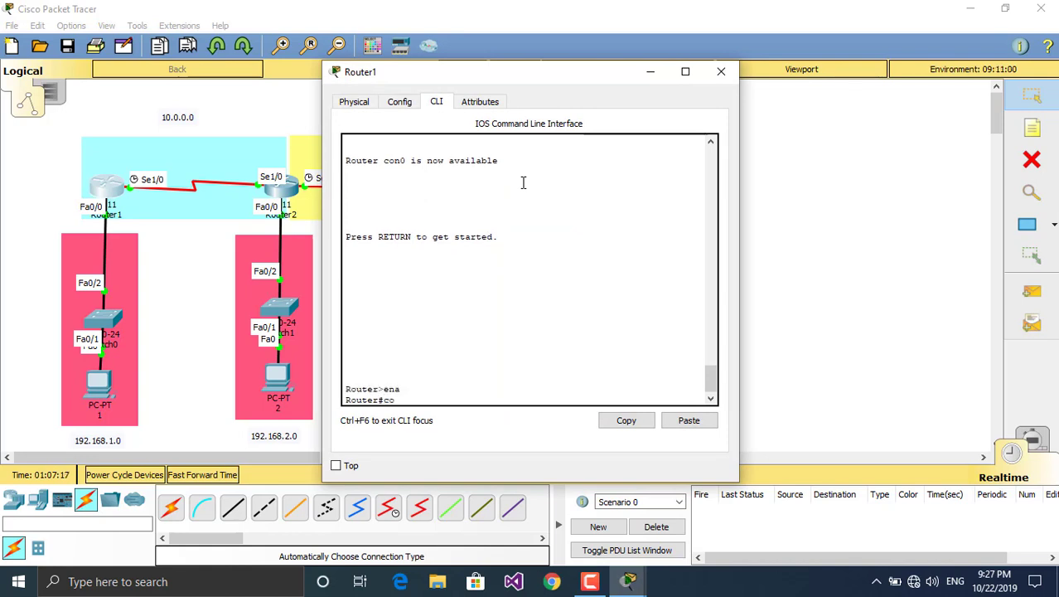
pyautogui.write('config t')
pyautogui.press('Return')
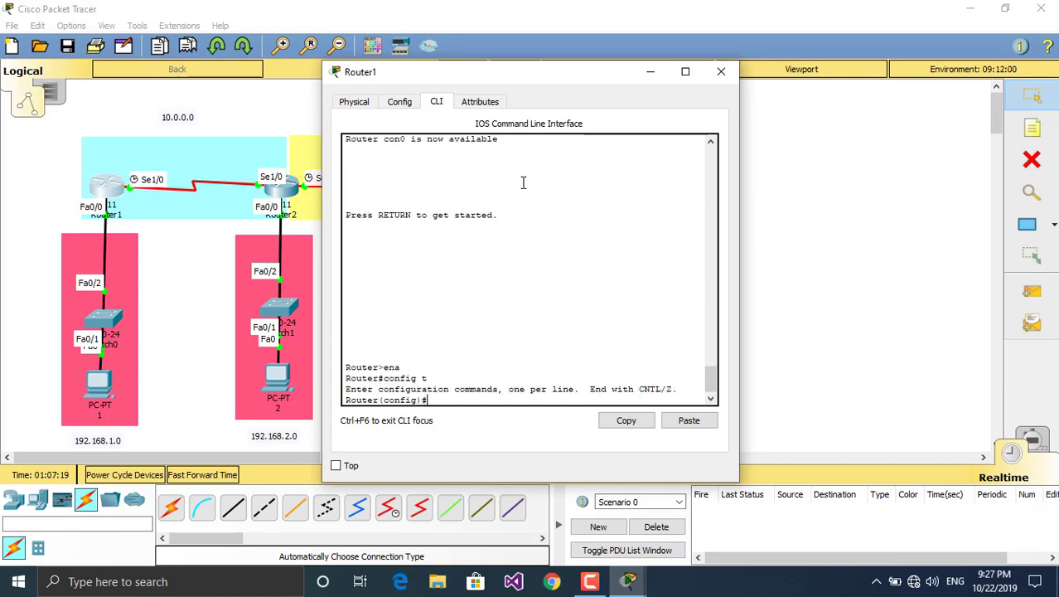
# Step: Start RIP configuration on Router1 with router rip and advertise network 192.168.1.0
pyautogui.moveTo(492, 71); pyautogui.dragTo(591, 74)
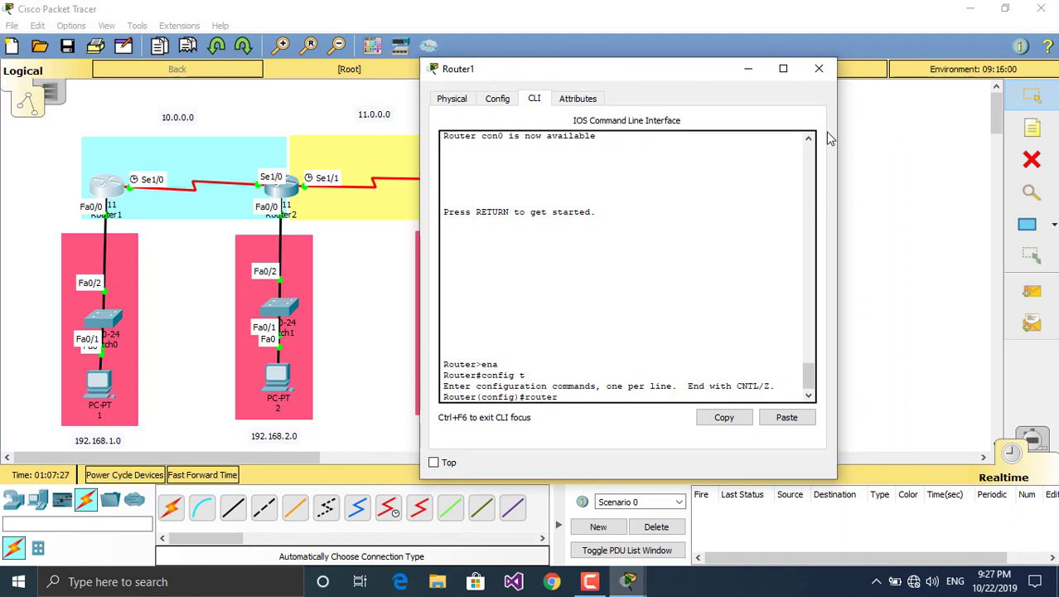
pyautogui.write('rip')
pyautogui.press('Return')
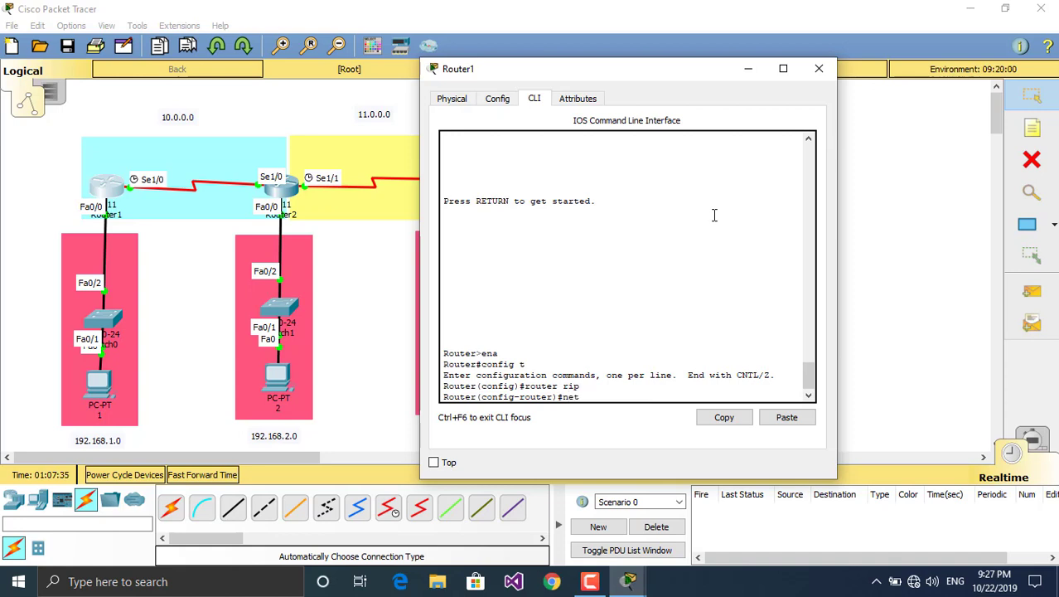
pyautogui.write('net')
pyautogui.press('Tab')
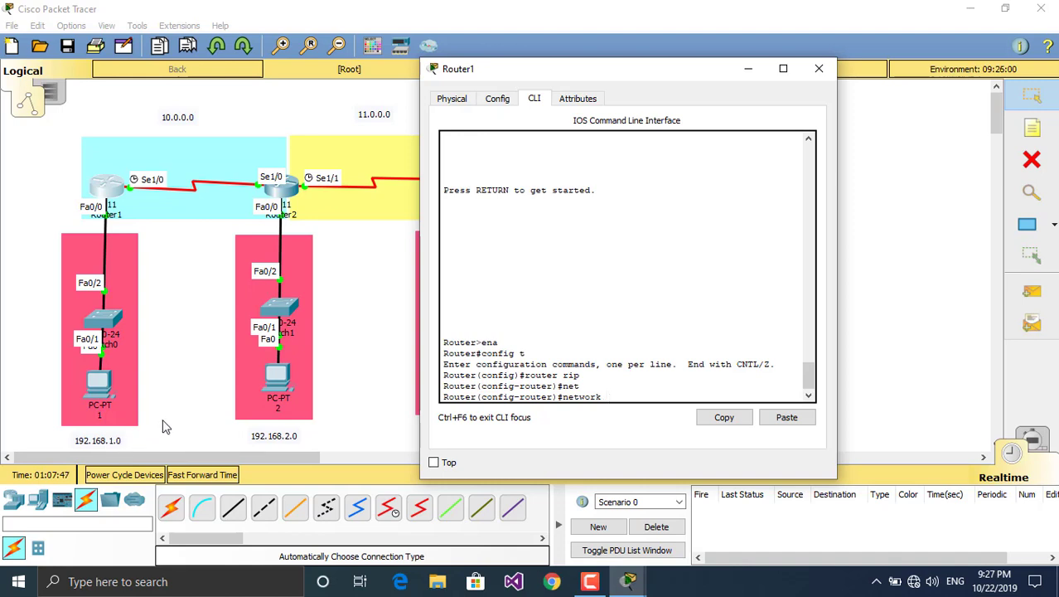
pyautogui.write('192.168.1.0')
pyautogui.press('Return')
# Step: Advertise network 10.0.0.0 in Router1's RIP configuration
pyautogui.press('Up')
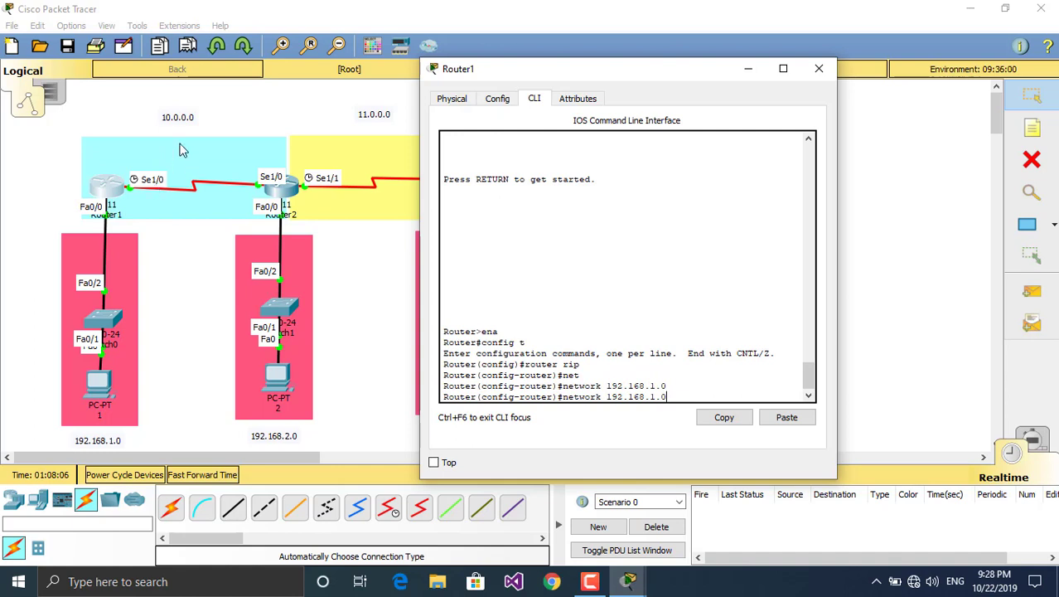
pyautogui.press('BackSpace')
pyautogui.press('BackSpace')
pyautogui.press('BackSpace')
pyautogui.press('BackSpace')
pyautogui.press('BackSpace')
pyautogui.press('BackSpace')
pyautogui.press('BackSpace')
pyautogui.press('BackSpace')
pyautogui.write('10.0.0.0')
pyautogui.press('Return')
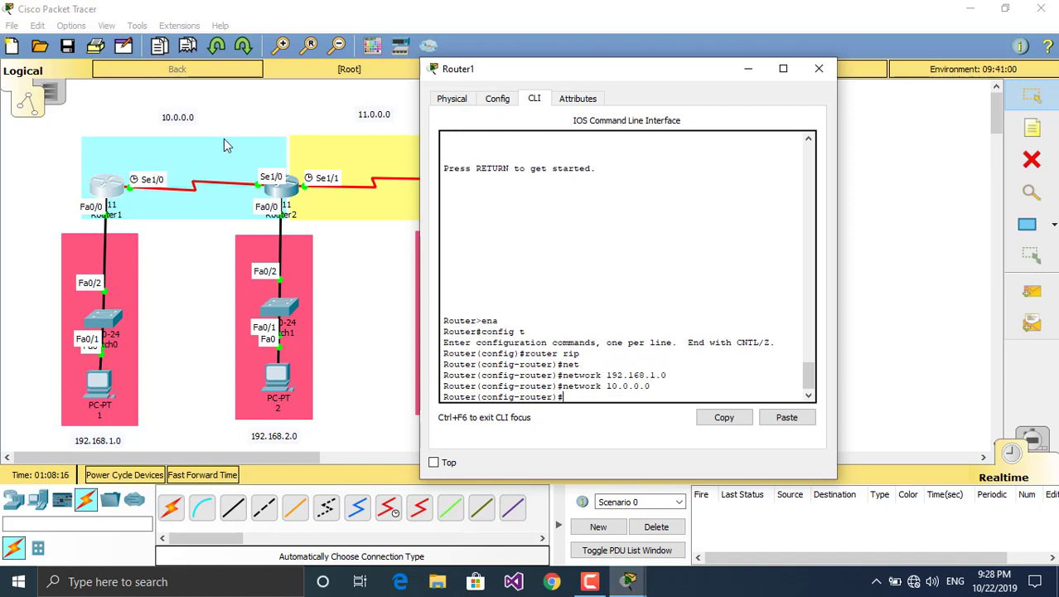
# Step: Make fa0/0 a passive interface in Router1's RIP configuration with passive-interface fa0/0
pyautogui.write('pass')
pyautogui.press('Tab')
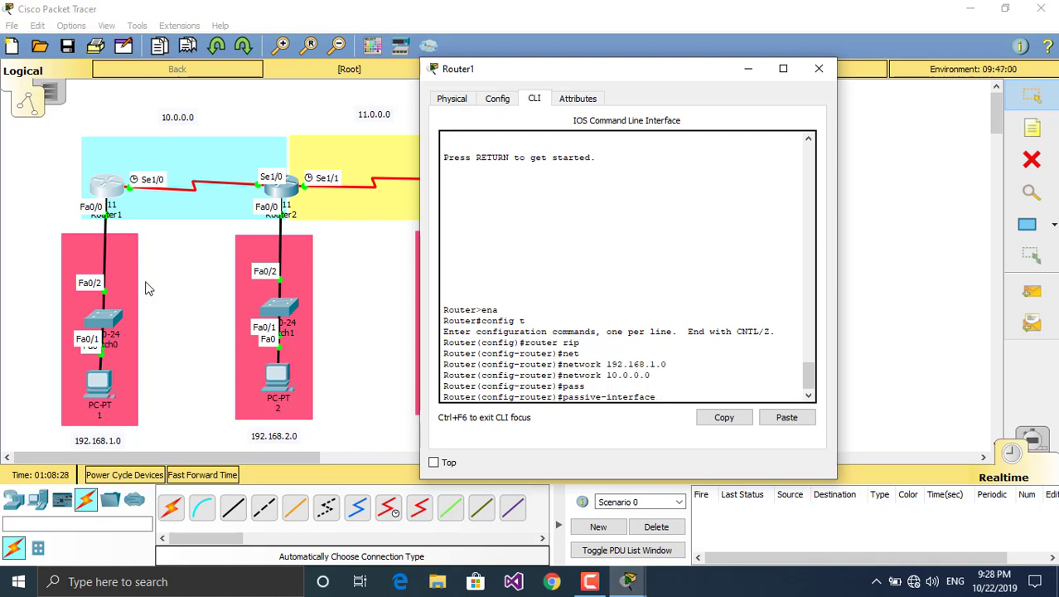
pyautogui.write('fa0/0')
pyautogui.press('Return')
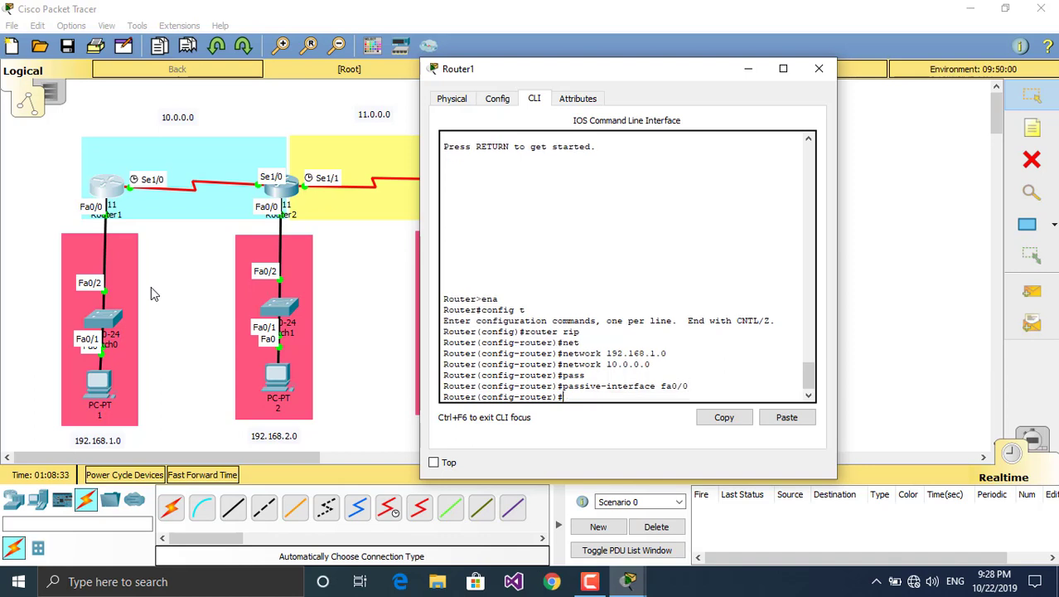
# Step: Exit RIP configuration on Router1, save the running configuration to startup-config with do copy r s, and close its window
pyautogui.write('exit')
pyautogui.press('Return')
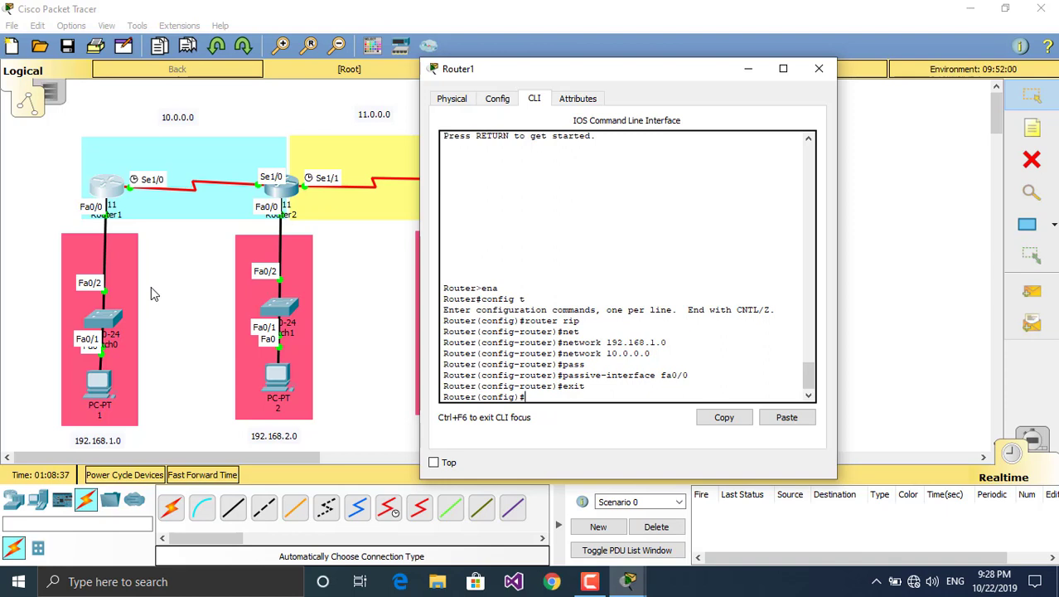
pyautogui.write('do copy r r')
pyautogui.press('Return')
pyautogui.press('Return')
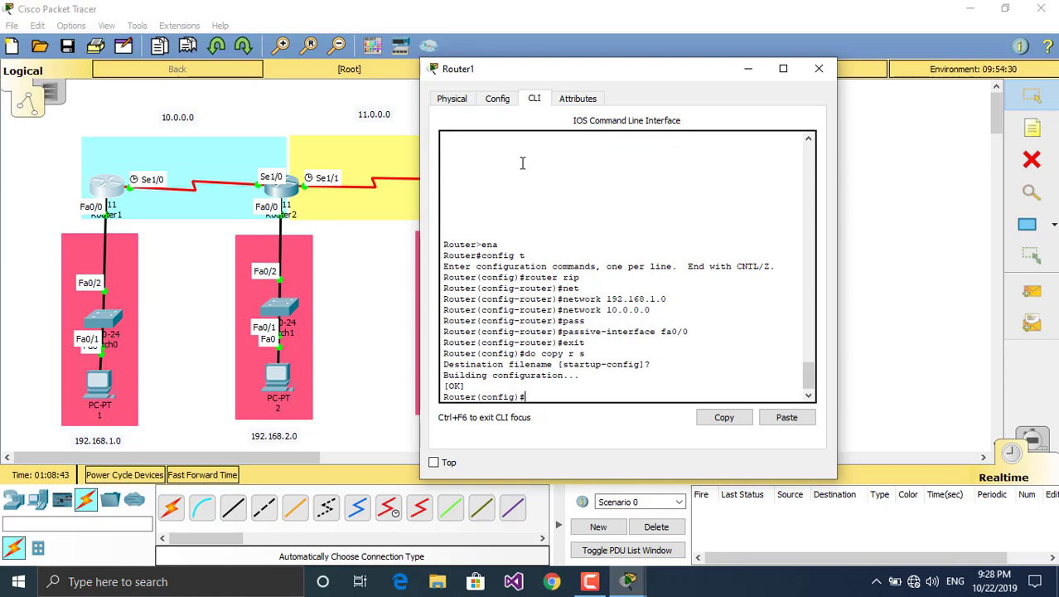
pyautogui.click(818, 68)
# Step: Open Router2's command line and enter privileged mode and global configuration mode with ena and config t
pyautogui.click(279, 187)
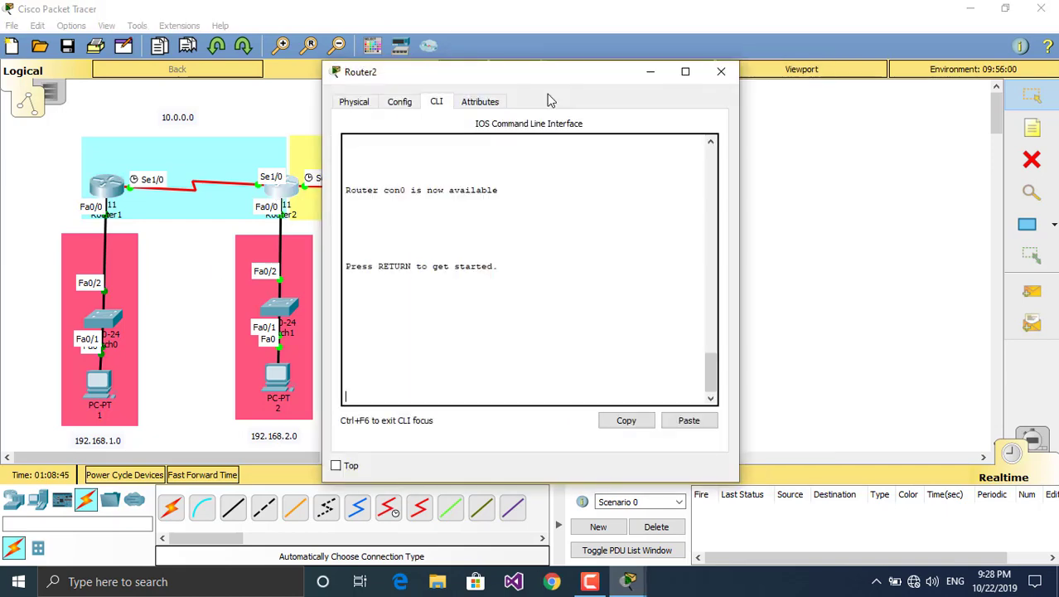
pyautogui.moveTo(543, 81); pyautogui.dragTo(769, 92)
pyautogui.press('Return')
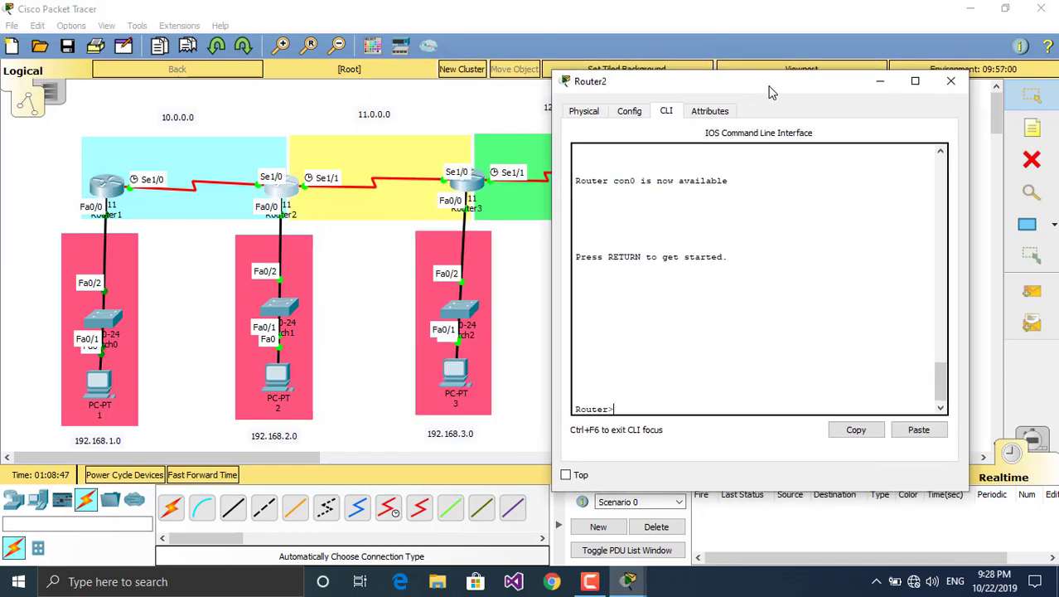
pyautogui.write('ena')
pyautogui.press('Return')
pyautogui.write('c')
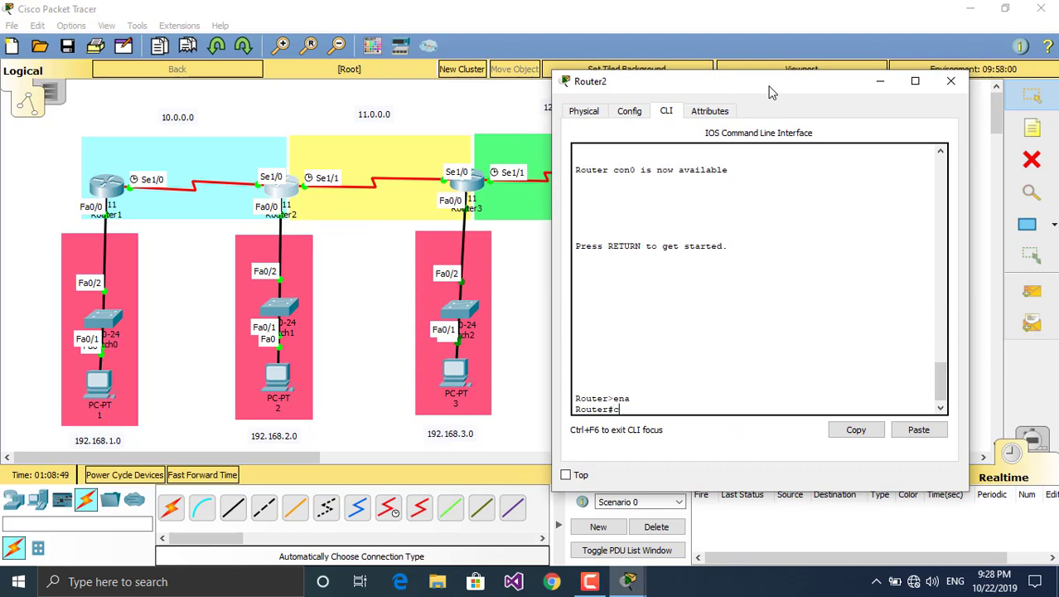
pyautogui.write('onfug t')
pyautogui.press('Return')
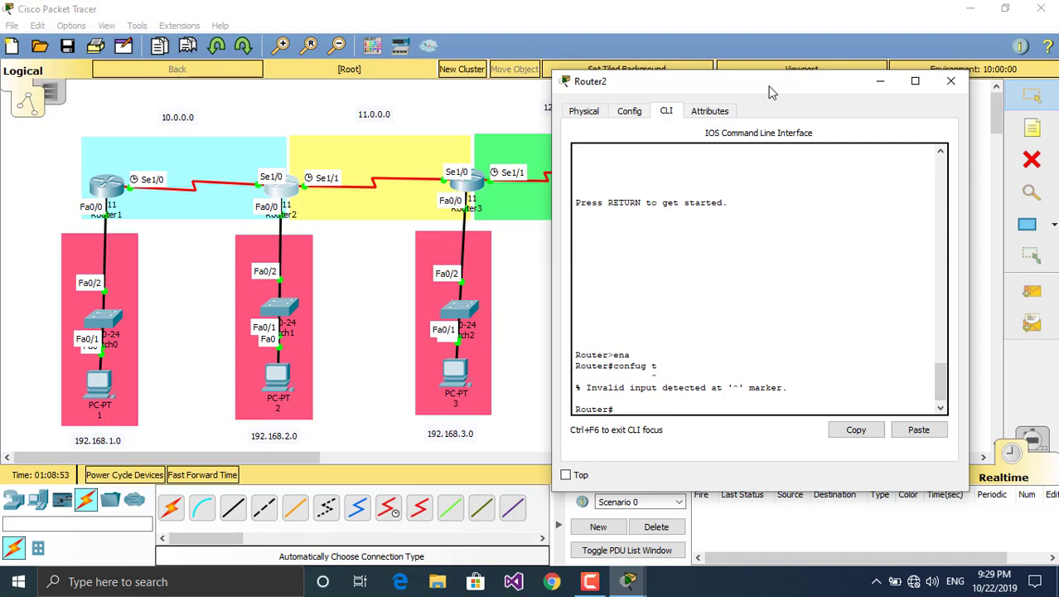
pyautogui.write('config r')
pyautogui.press('BackSpace')
pyautogui.write('t')
pyautogui.press('Return')
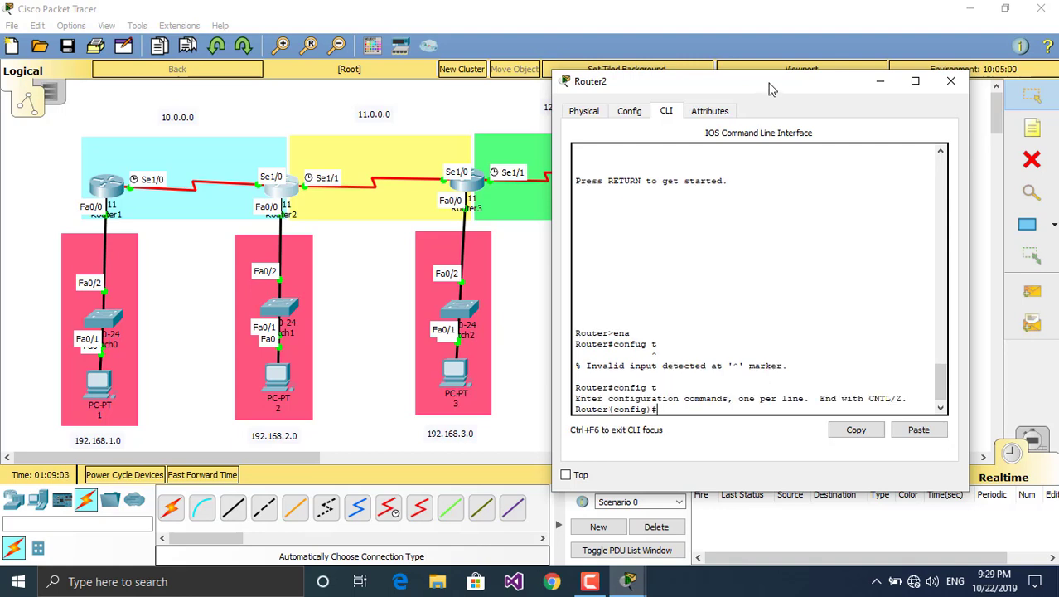
# Step: Start RIP configuration on Router2 with router rip and advertise network 10.0.0.0
pyautogui.write('router rip')
pyautogui.press('Return')
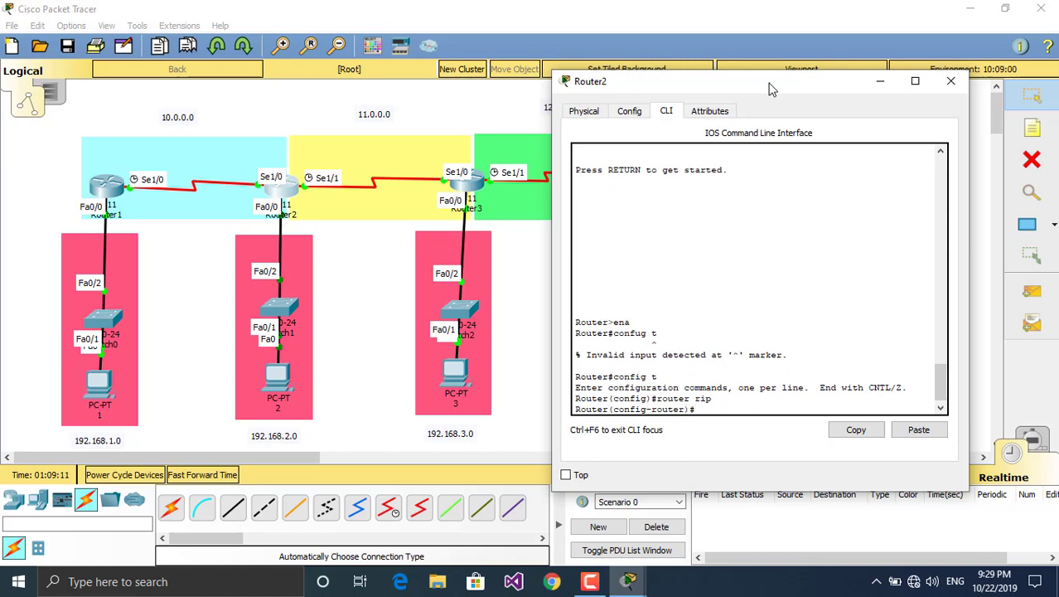
pyautogui.write('net')
pyautogui.press('Tab')
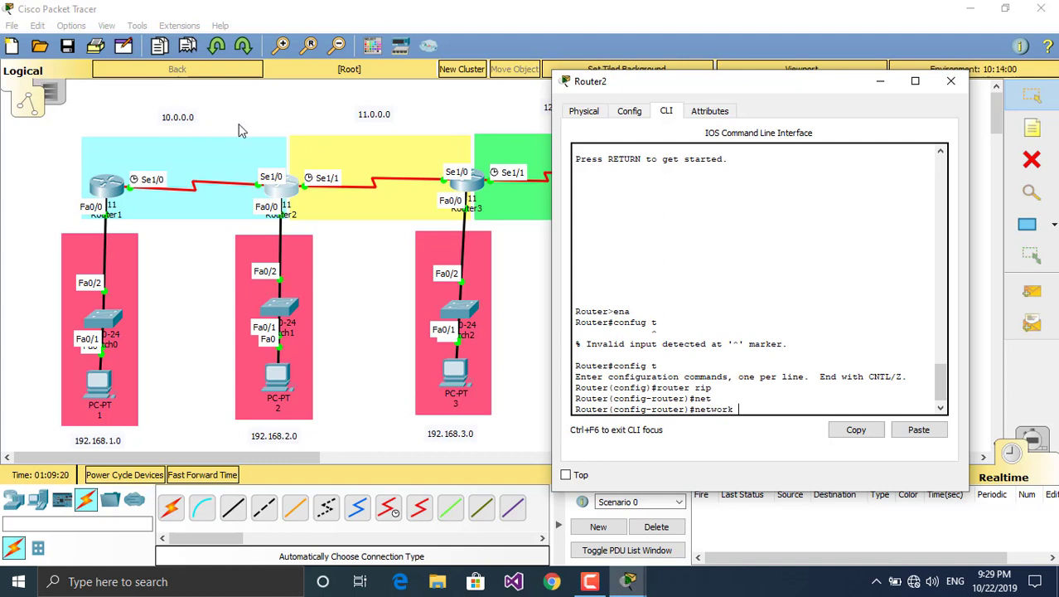
pyautogui.write('10.0.0.0')
pyautogui.press('Return')
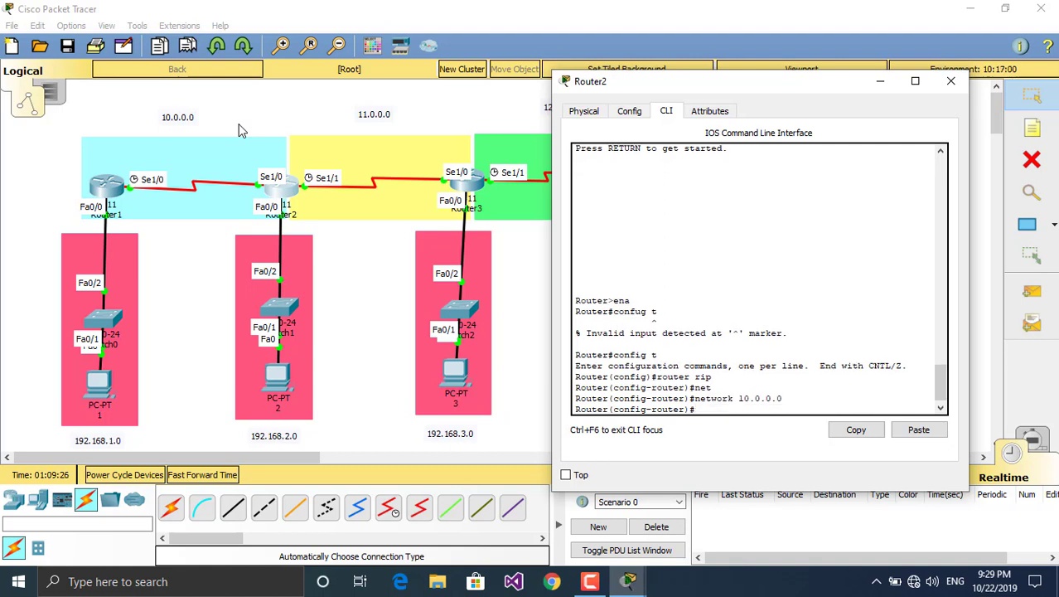
# Step: Advertise network 11.0.0.0 in Router2's RIP configuration
pyautogui.press('Up')
pyautogui.press('Left')
pyautogui.press('Left')
pyautogui.press('Left')
pyautogui.press('Left')
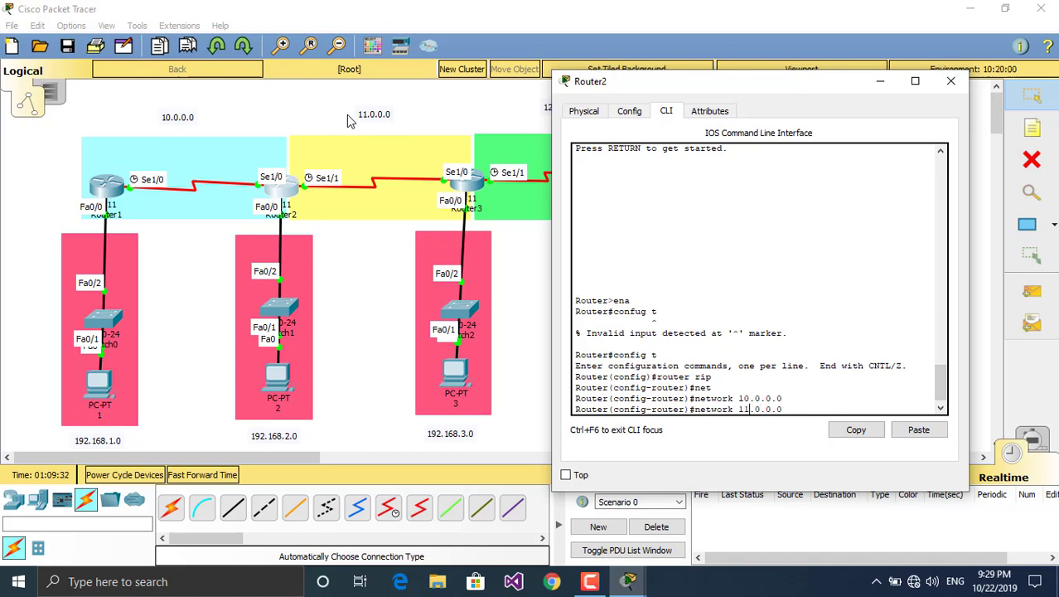
pyautogui.press('Return')
# Step: Advertise Router2's LAN in its RIP configuration with network 192.168.2.0
pyautogui.press('Up')
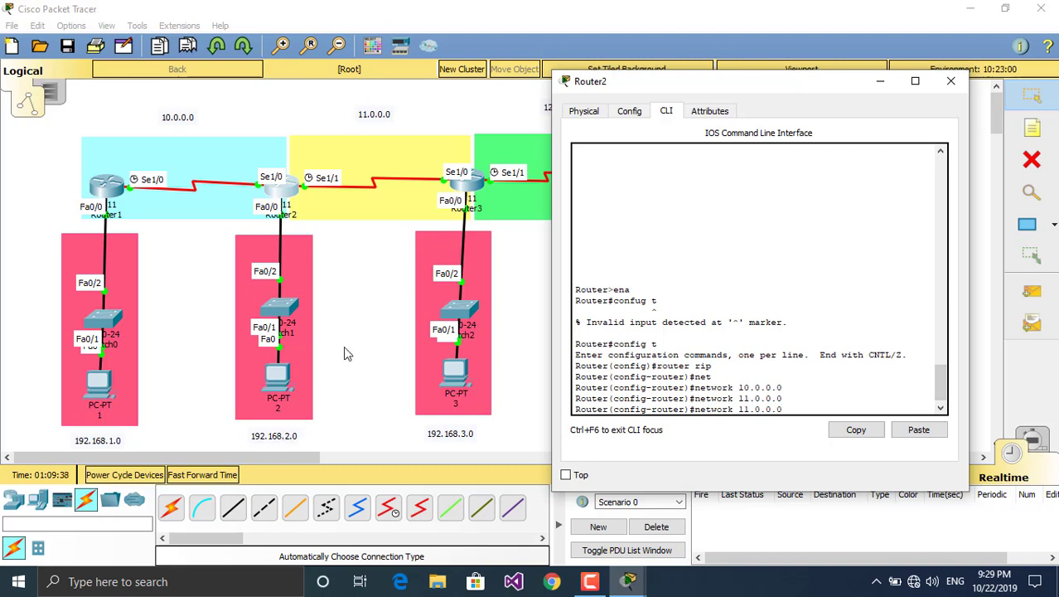
pyautogui.press('BackSpace')
pyautogui.press('BackSpace')
pyautogui.press('BackSpace')
pyautogui.press('BackSpace')
pyautogui.press('BackSpace')
pyautogui.press('BackSpace')
pyautogui.press('BackSpace')
pyautogui.press('BackSpace')
pyautogui.write('192.168.2.0')
pyautogui.press('Return')
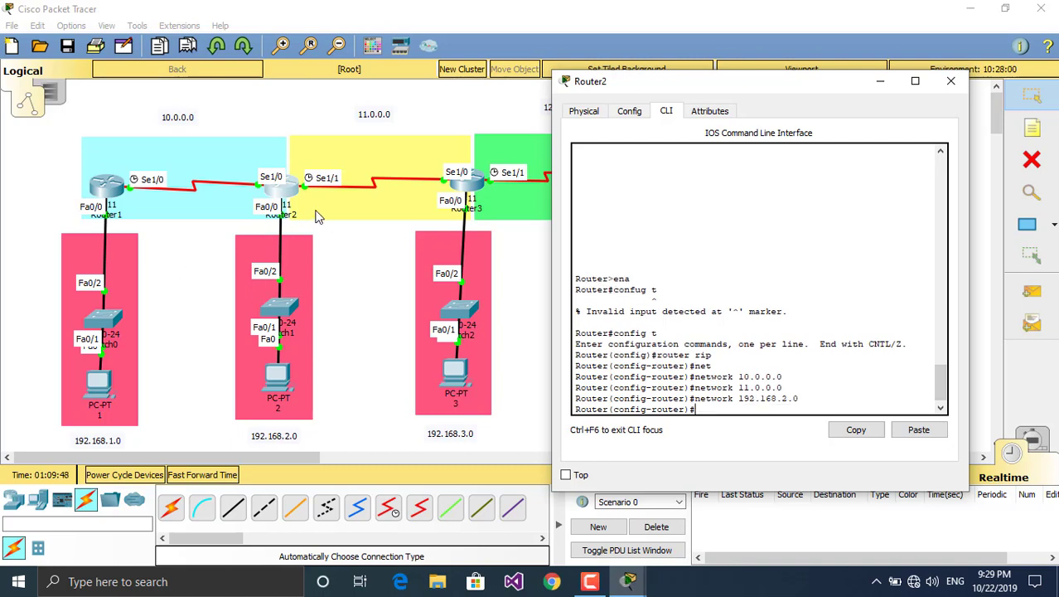
# Step: Make fa0/0 a passive interface in Router2's RIP configuration with passive-interface fa0/0
pyautogui.write('pass')
pyautogui.press('Tab')
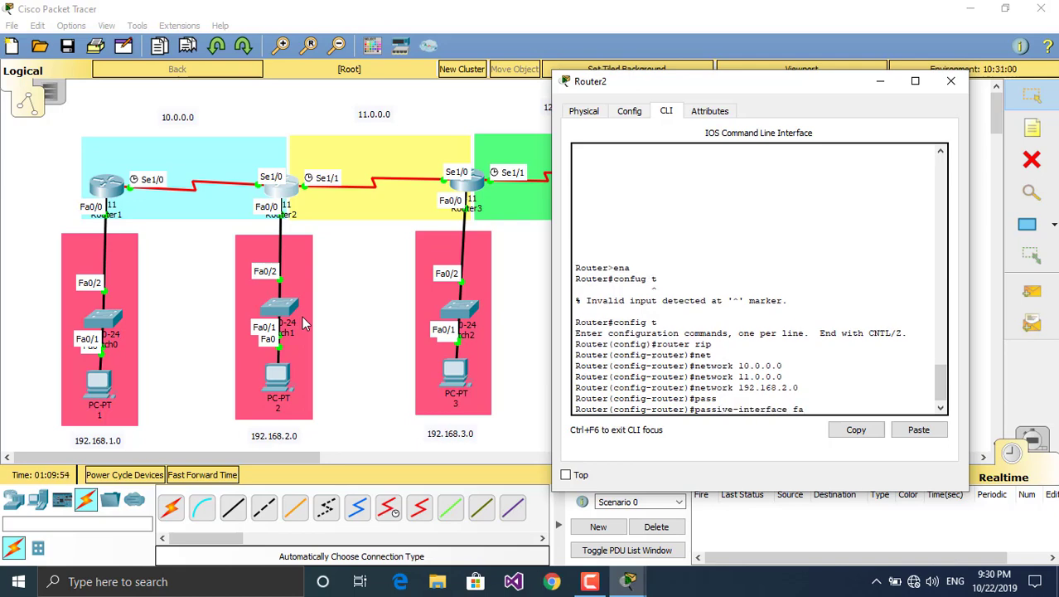
pyautogui.write('fa0/0')
pyautogui.press('Return')
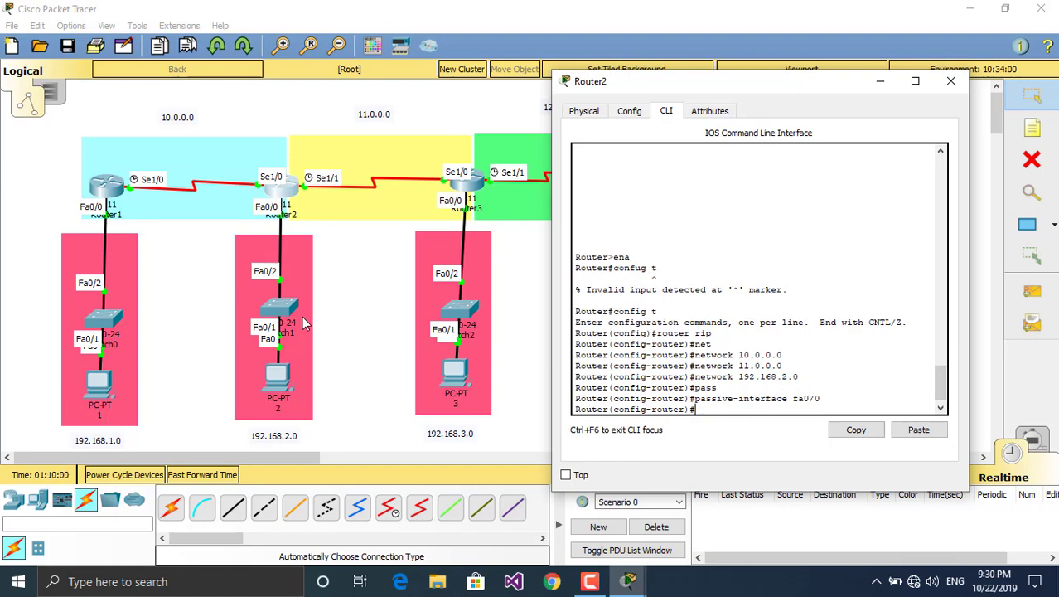
# Step: Exit RIP configuration on Router2, save the running configuration to startup-config with do copy r s, and close its window
pyautogui.write('exit')
pyautogui.press('Return')
pyautogui.write('do c')
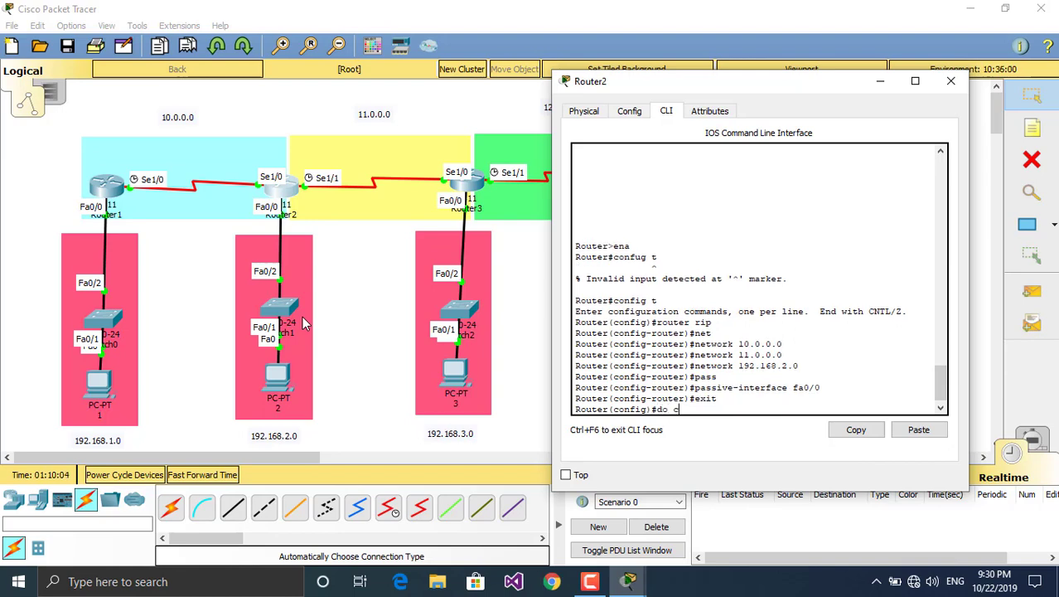
pyautogui.write('opy r s')
pyautogui.press('Return')
pyautogui.press('Return')
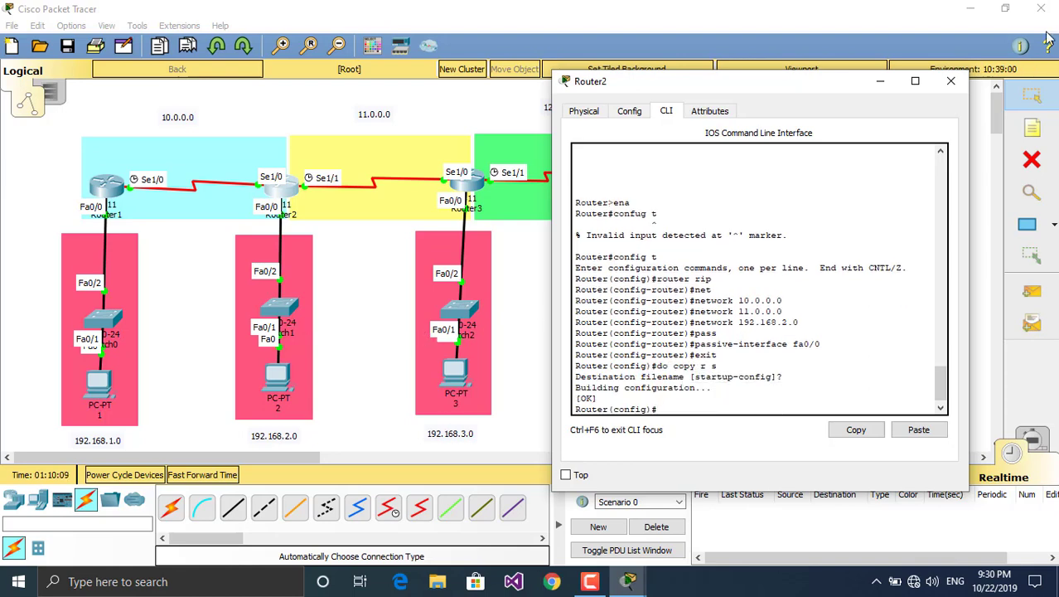
pyautogui.click(951, 82)
# Step: Open Router3 with its window beside the topology and examine its connected networks 12.0.0.0, 11.0.0.0 and 192.168.3.0
pyautogui.click(476, 184)
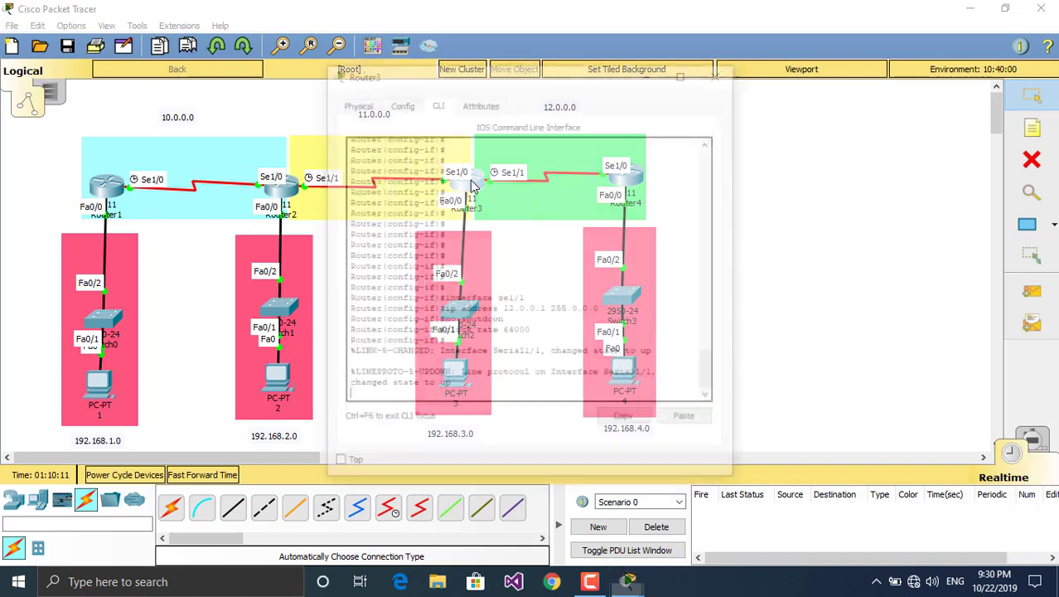
pyautogui.moveTo(600, 75); pyautogui.dragTo(926, 69)
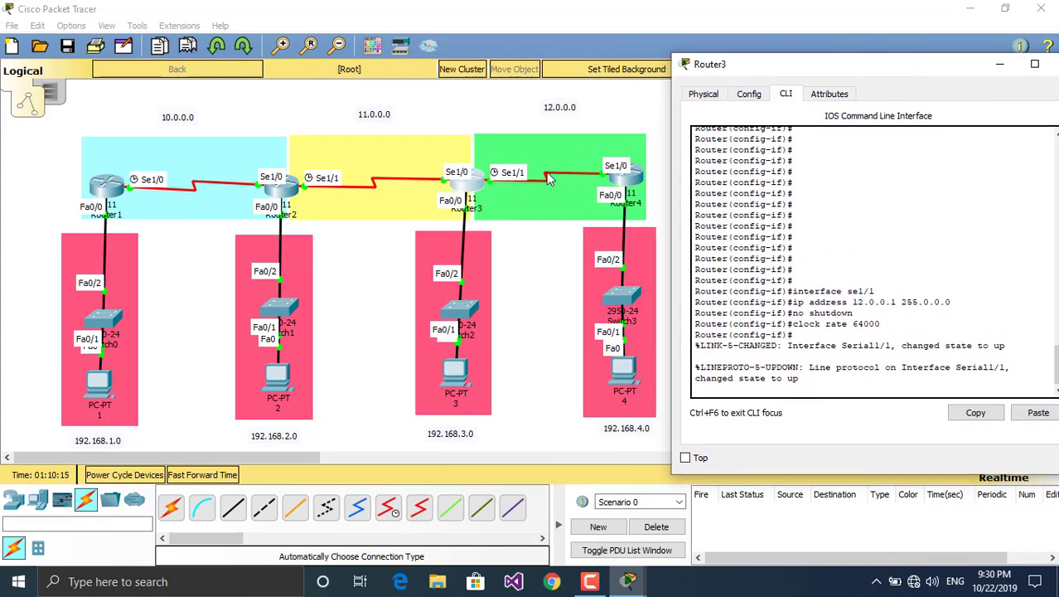
pyautogui.click(603, 116)
pyautogui.moveTo(609, 90); pyautogui.dragTo(540, 153)
pyautogui.moveTo(436, 115); pyautogui.dragTo(387, 192)
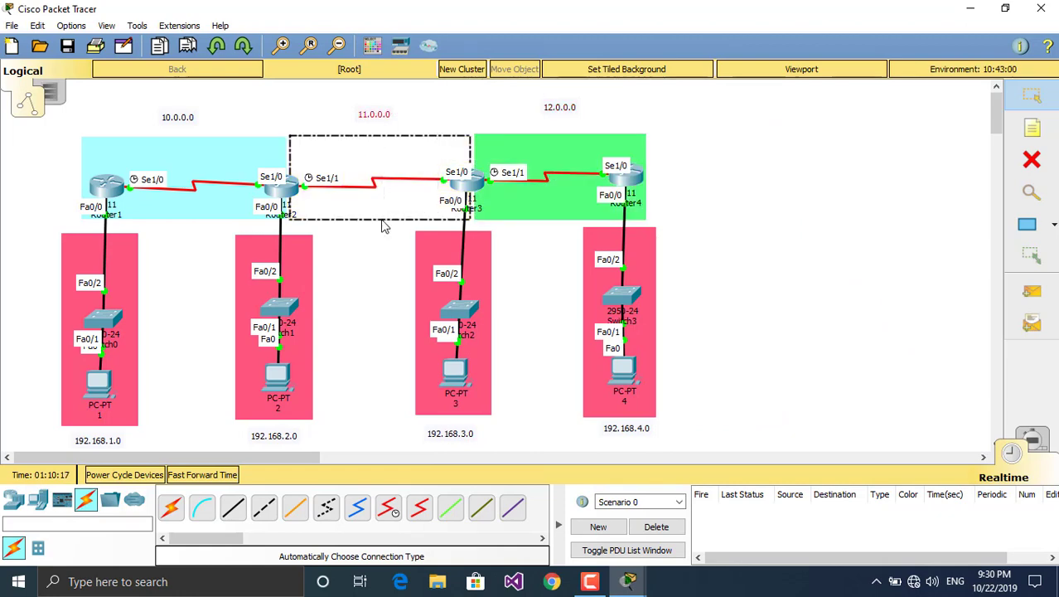
pyautogui.moveTo(511, 262); pyautogui.dragTo(415, 311)
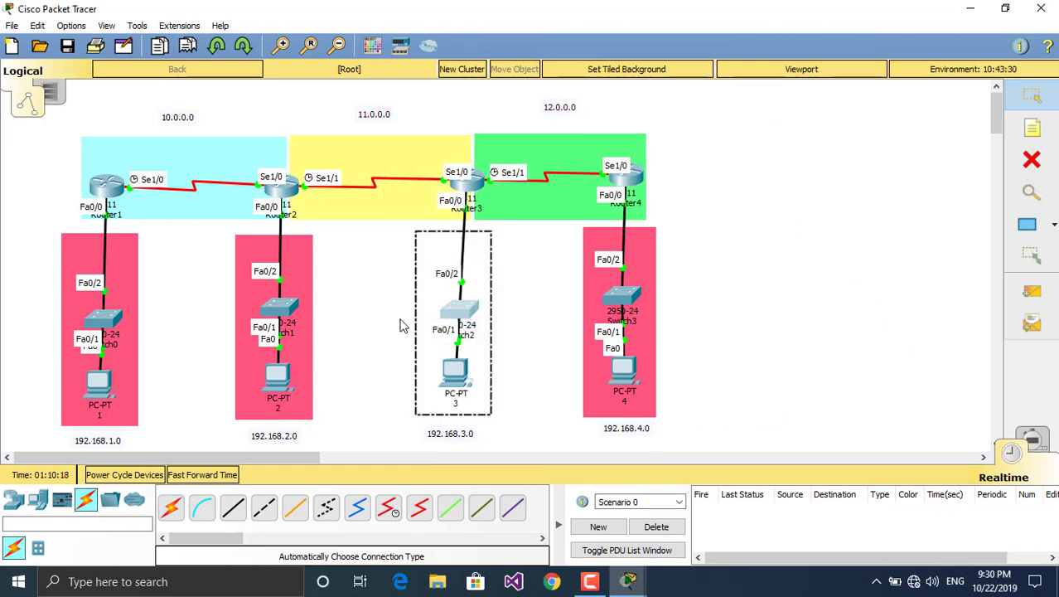
pyautogui.click(711, 381)
# Step: Return to Router3's command line, exit interface configuration, and start RIP configuration with router rip
pyautogui.click(469, 188)
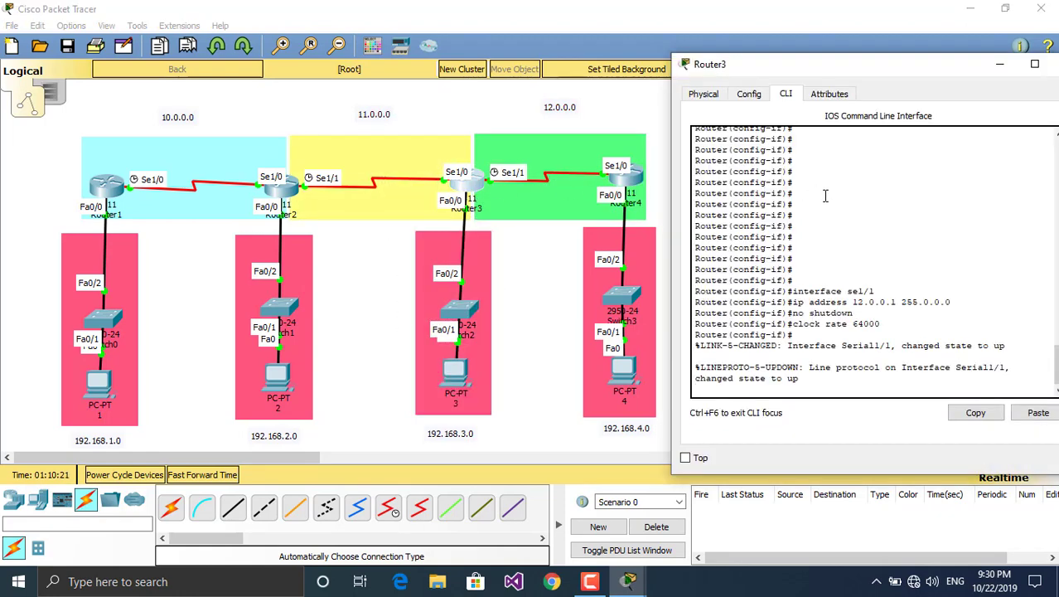
pyautogui.press('Return')
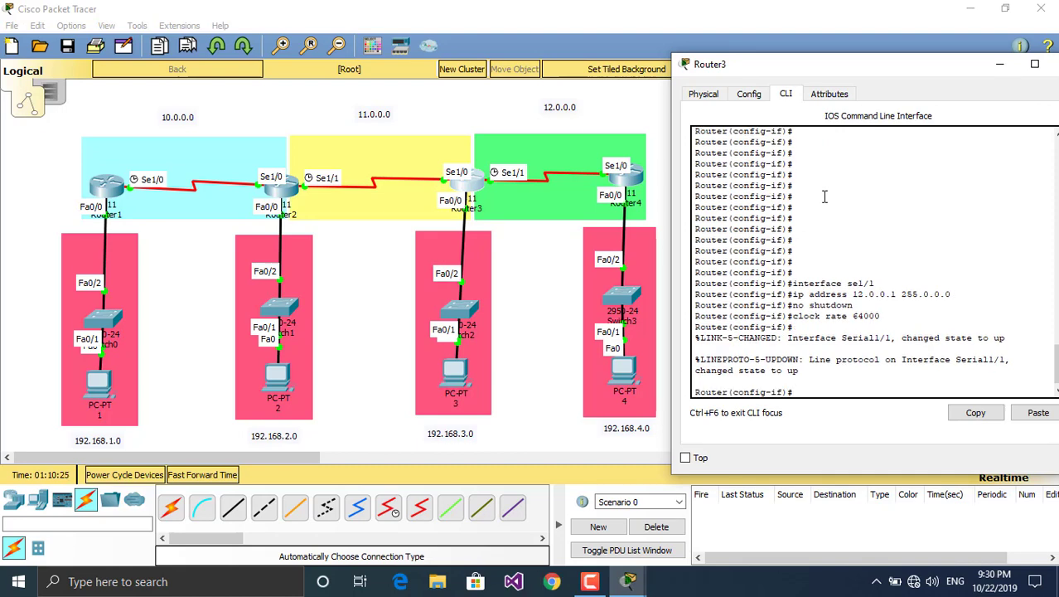
pyautogui.write('exit')
pyautogui.press('Return')
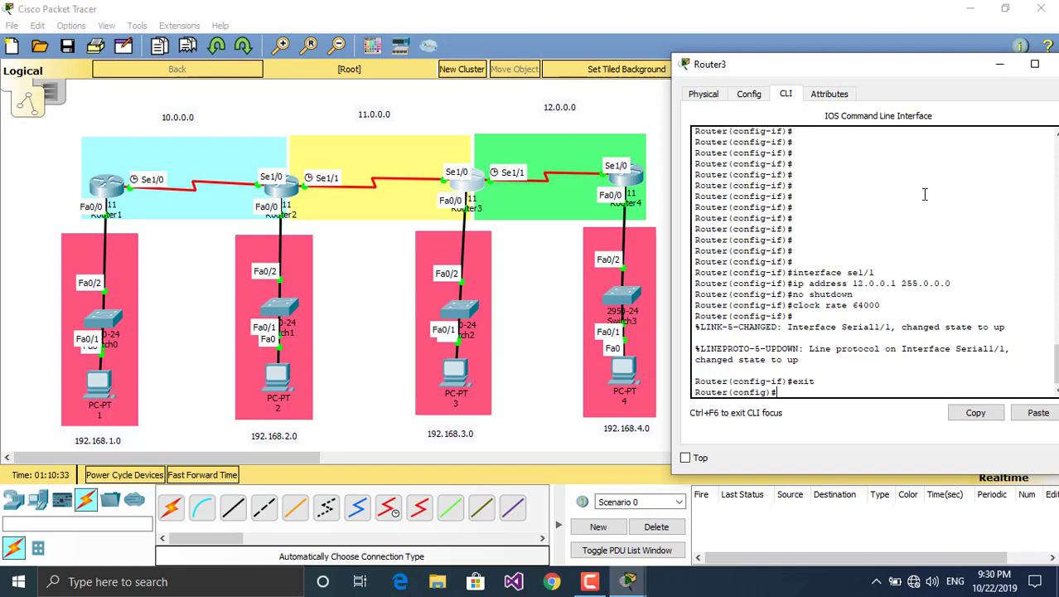
pyautogui.write('router rip')
pyautogui.press('Return')
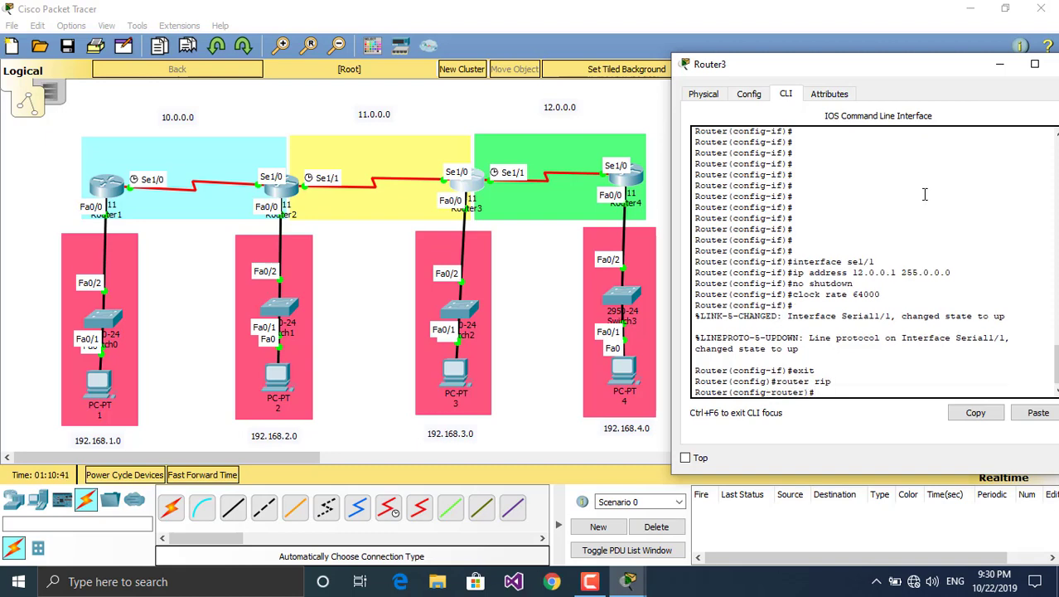
# Step: Advertise networks 11.0.0.0 and 12.0.0.0 in Router3's RIP configuration
pyautogui.write('net')
pyautogui.press('Tab')
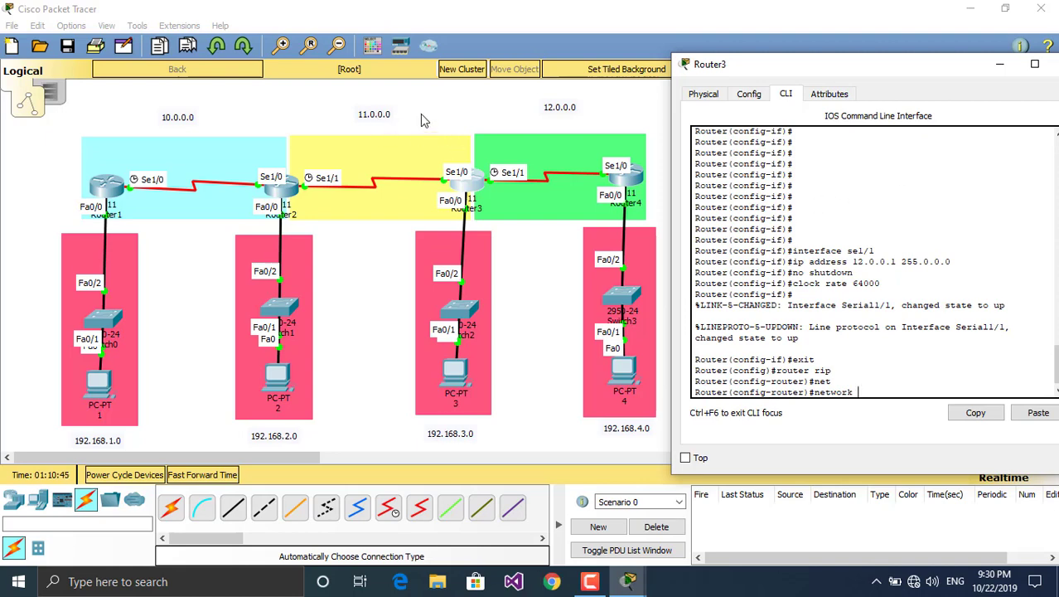
pyautogui.write('11.0.0.0')
pyautogui.press('Return')
pyautogui.press('Up')
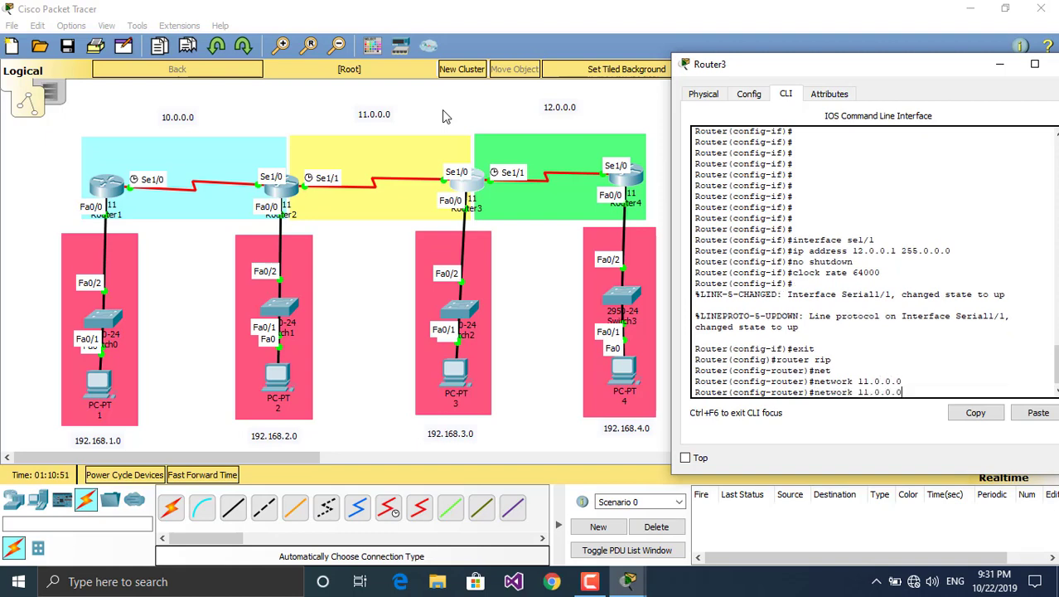
pyautogui.press('Left')
pyautogui.press('BackSpace')
pyautogui.write('2')
pyautogui.press('Return')
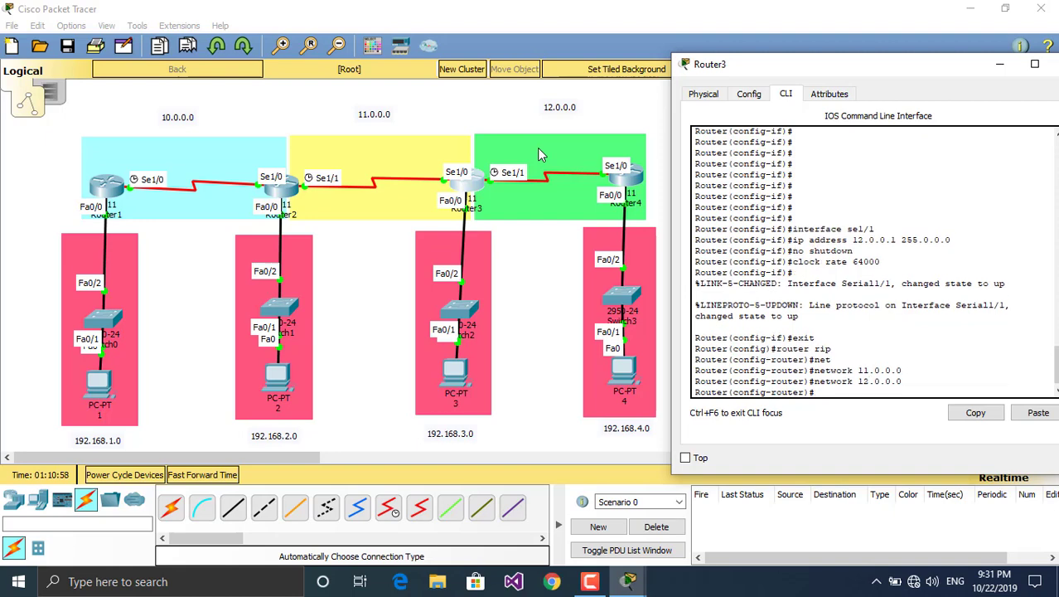
# Step: Advertise Router3's LAN in its RIP configuration with network 192.168.3.0
pyautogui.press('Up')
pyautogui.press('BackSpace')
pyautogui.press('BackSpace')
pyautogui.press('BackSpace')
pyautogui.press('BackSpace')
pyautogui.press('BackSpace')
pyautogui.write('.168.3.0')
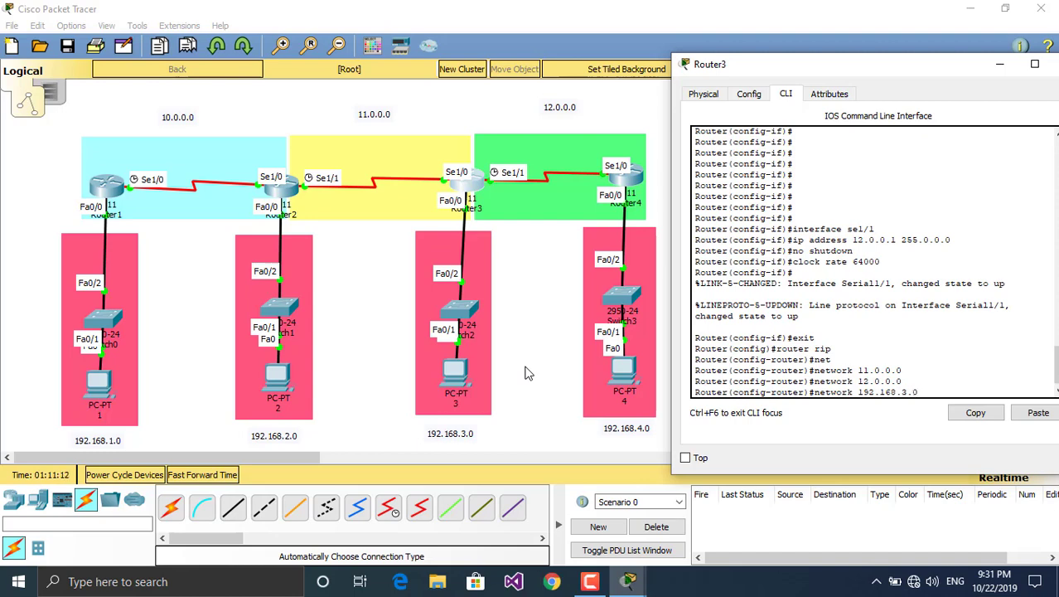
pyautogui.press('Return')
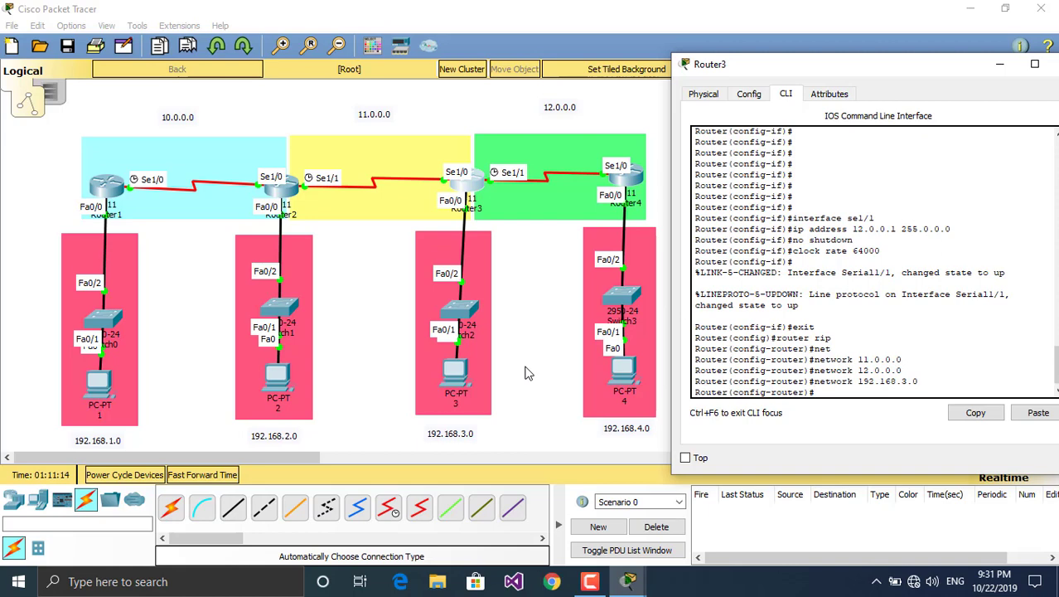
# Step: Make fa0/0 a passive interface in Router3's RIP configuration with passive-interface fa0/0
pyautogui.write('pass')
pyautogui.press('Tab')
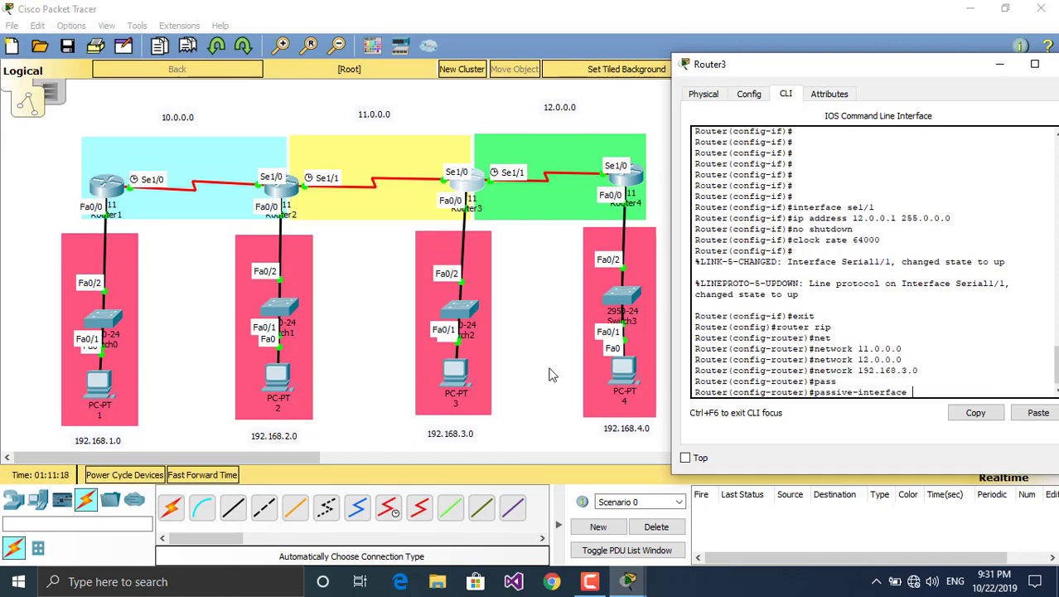
pyautogui.write('fa0/0')
pyautogui.press('Return')
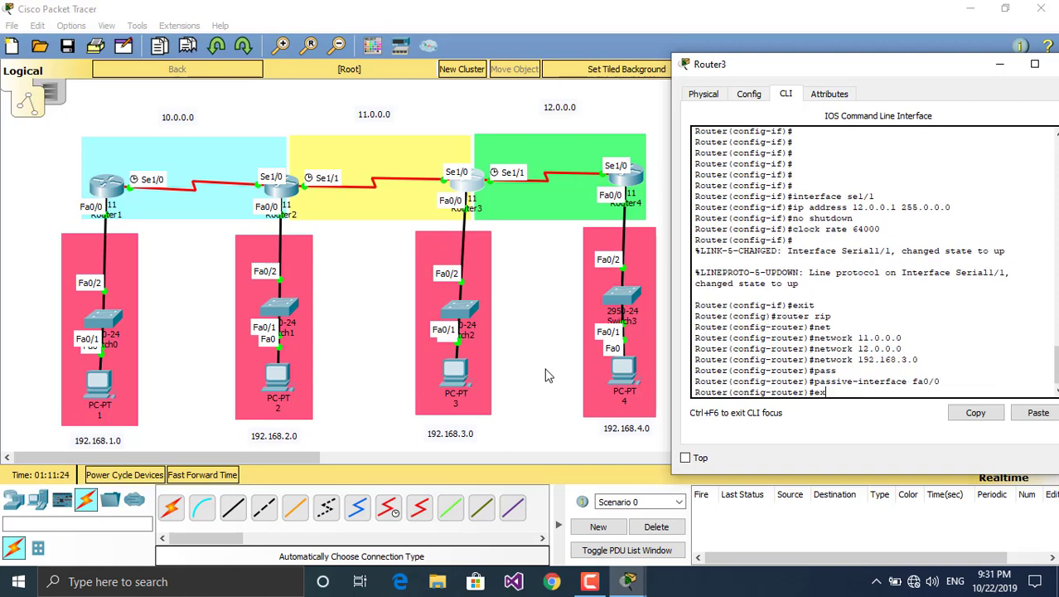
# Step: Exit RIP configuration on Router3, save the running configuration to startup-config with do copy r s, and close its window
pyautogui.press('Return')
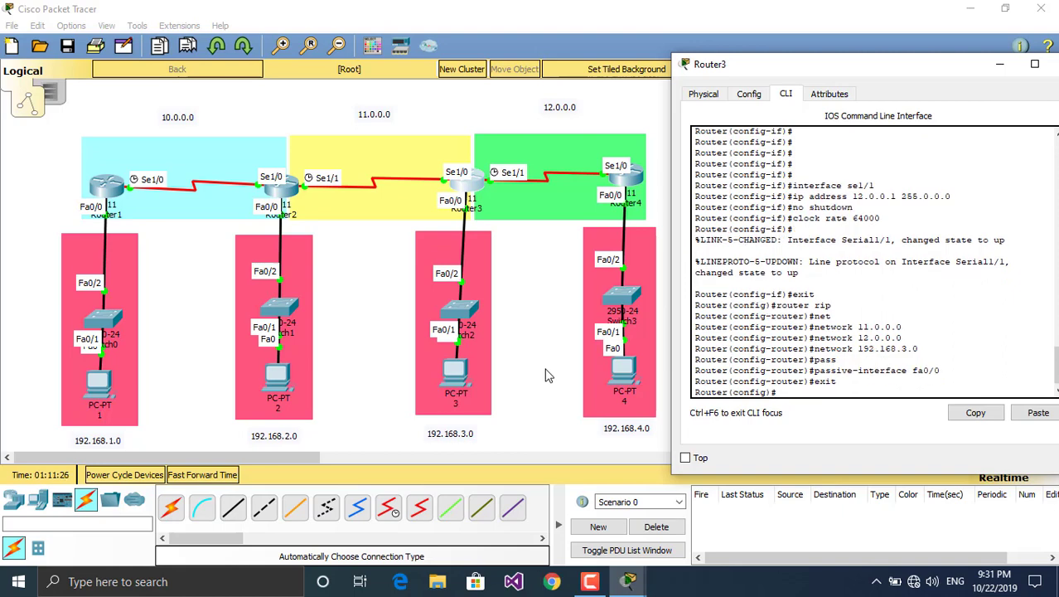
pyautogui.write('do copy r s')
pyautogui.press('Return')
pyautogui.press('Return')
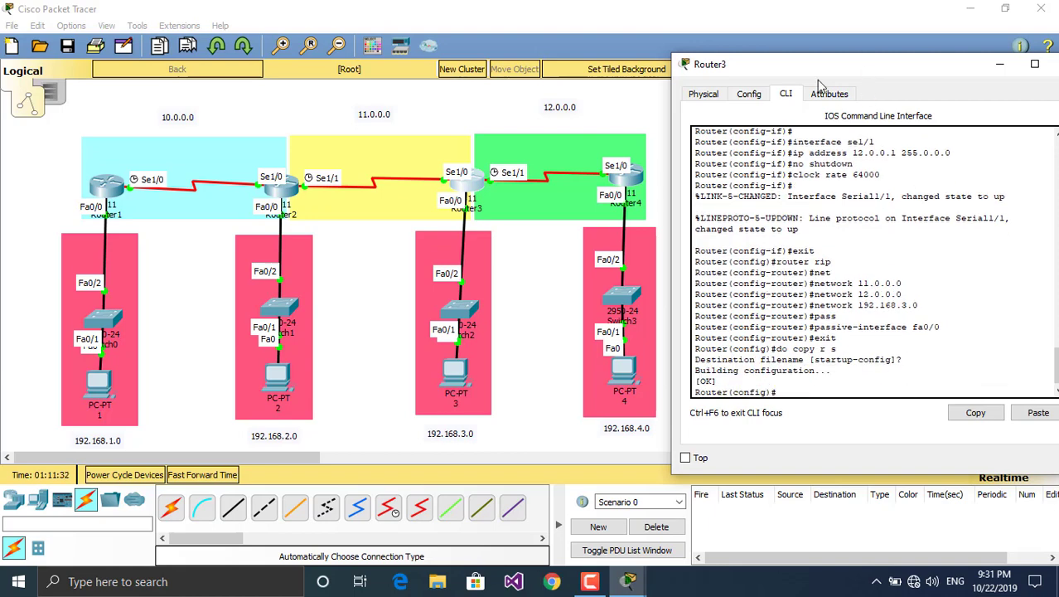
pyautogui.moveTo(815, 73); pyautogui.dragTo(716, 92)
pyautogui.click(971, 86)
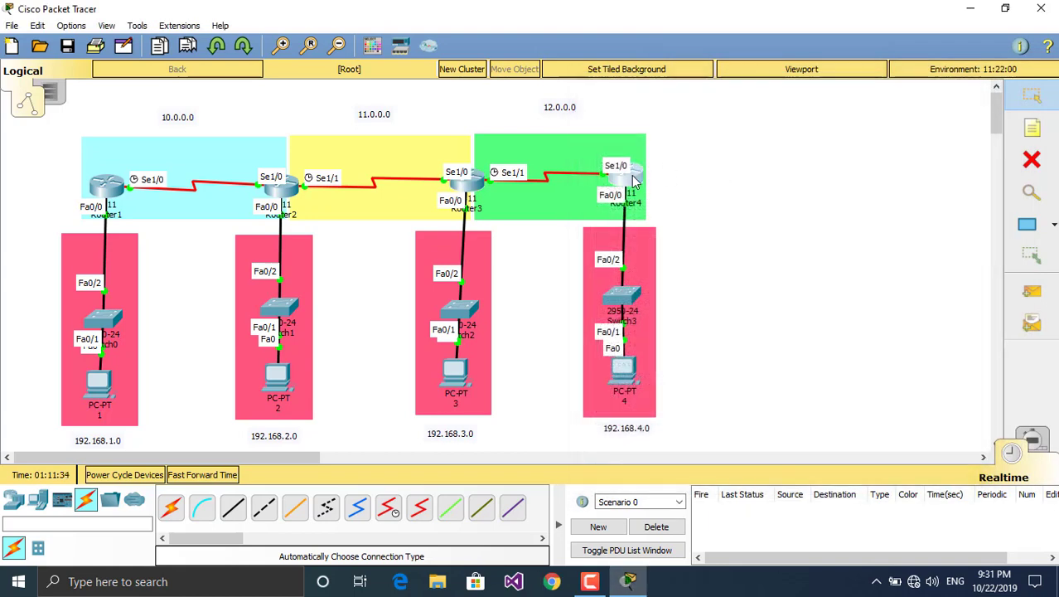
# Step: Open Router4's command line, exit interface configuration, and start RIP configuration with router rip
pyautogui.click(621, 170)
pyautogui.moveTo(561, 76); pyautogui.dragTo(908, 57)
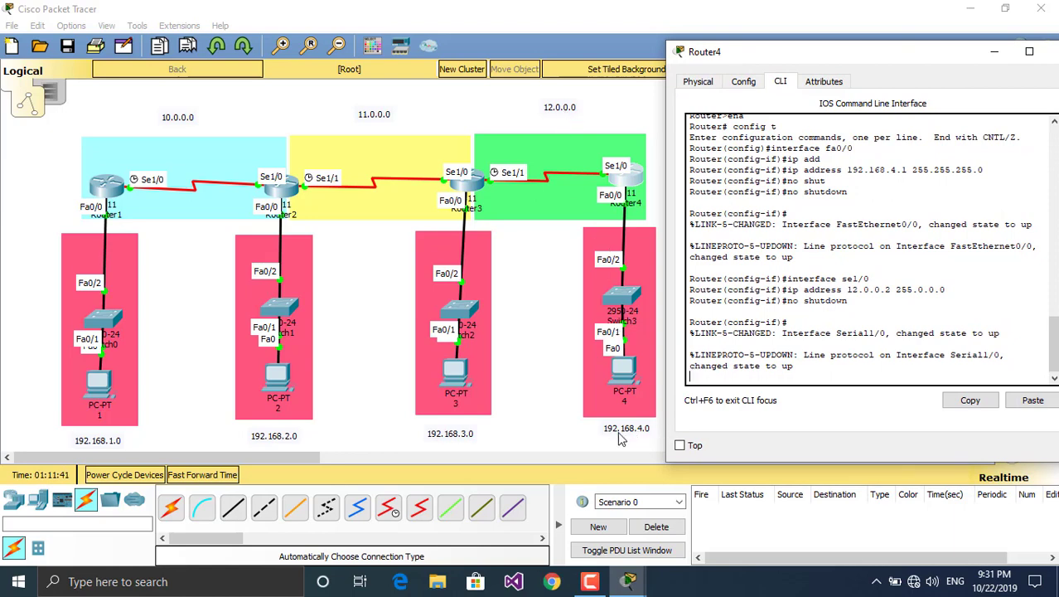
pyautogui.press('Return')
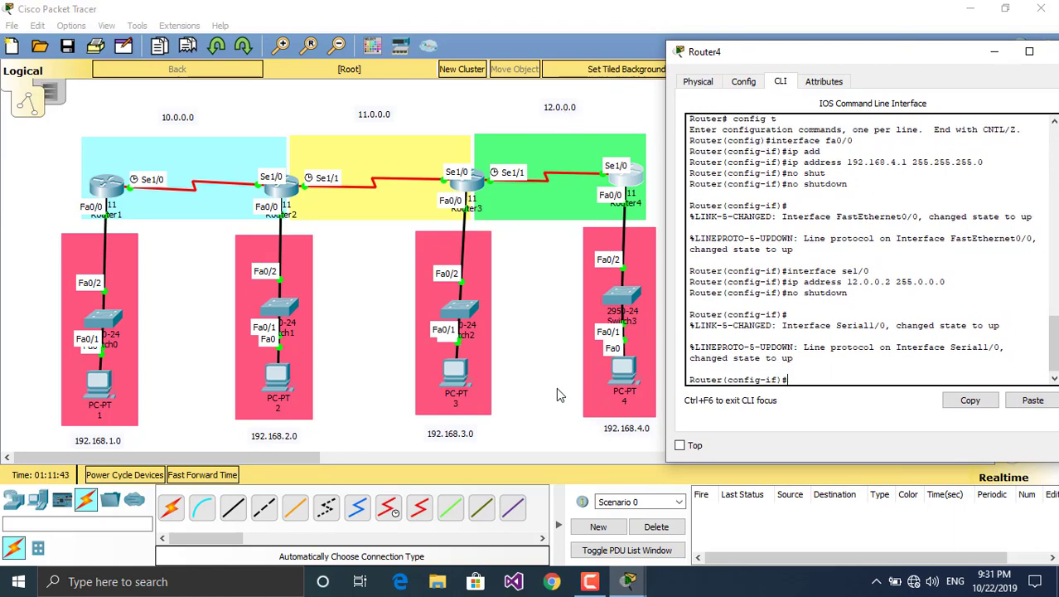
pyautogui.write('exit')
pyautogui.press('Return')
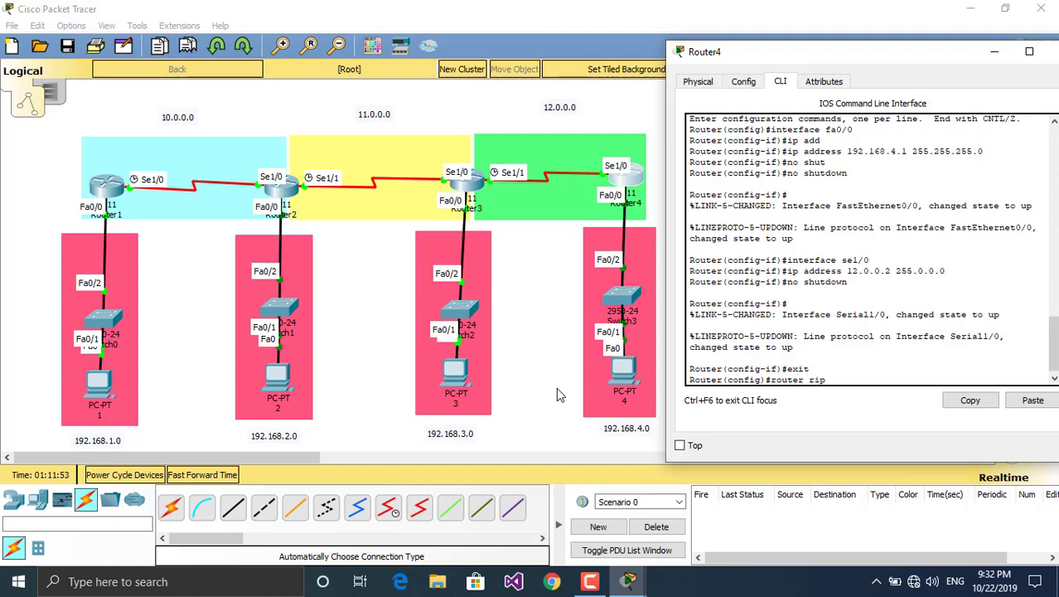
pyautogui.press('Return')
# Step: Advertise network 12.0.0.0 in Router4's RIP configuration
pyautogui.write('net')
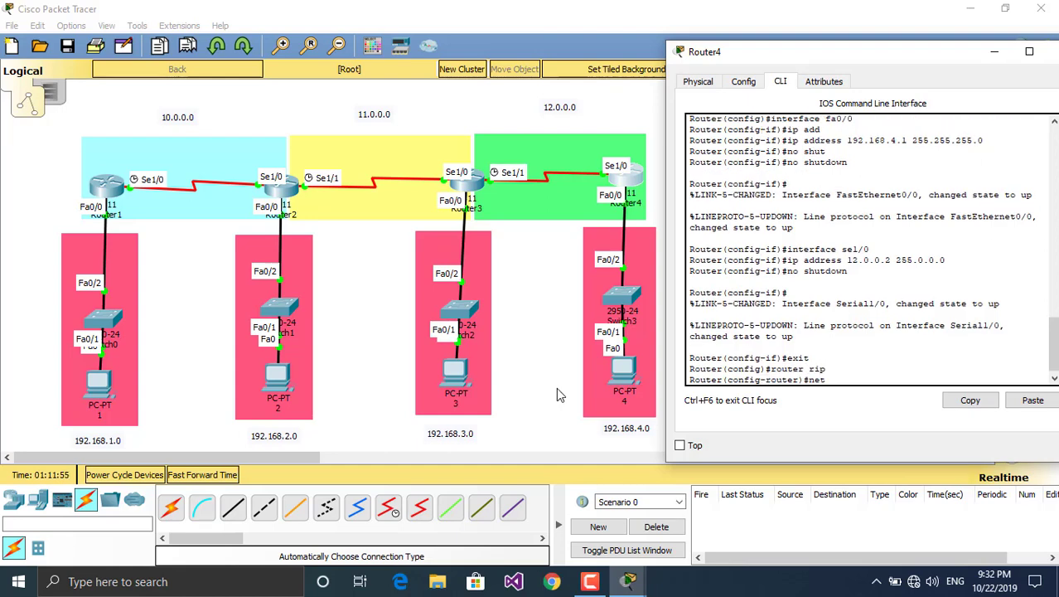
pyautogui.press('Tab')
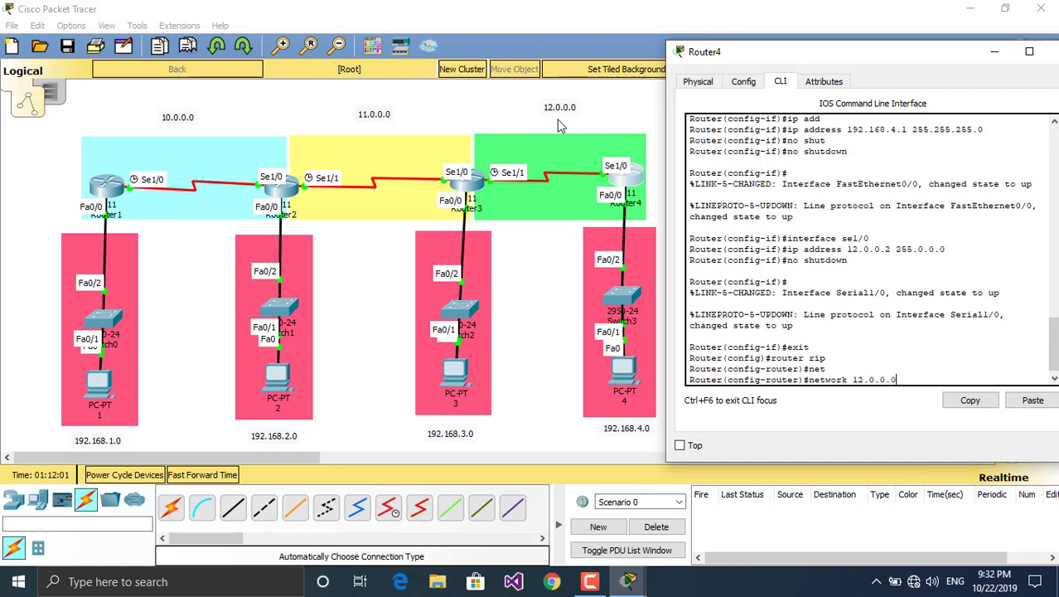
pyautogui.press('Return')
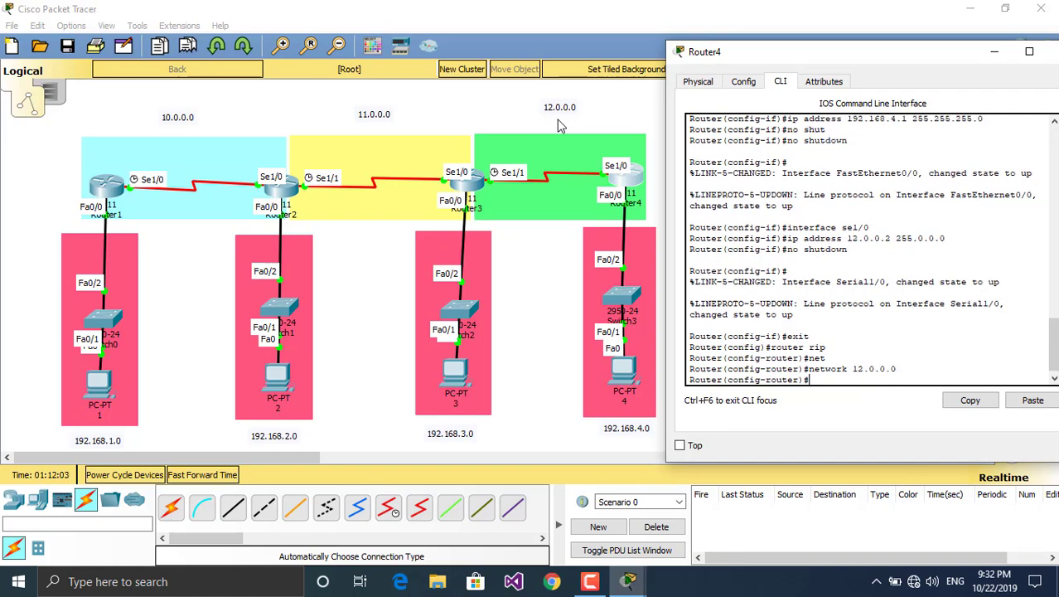
# Step: Advertise Router4's LAN in its RIP configuration with network 192.168.4.0
pyautogui.press('Up')
pyautogui.press('BackSpace')
pyautogui.press('BackSpace')
pyautogui.press('BackSpace')
pyautogui.press('BackSpace')
pyautogui.press('BackSpace')
pyautogui.press('BackSpace')
pyautogui.press('BackSpace')
pyautogui.write('192.168.4.0')
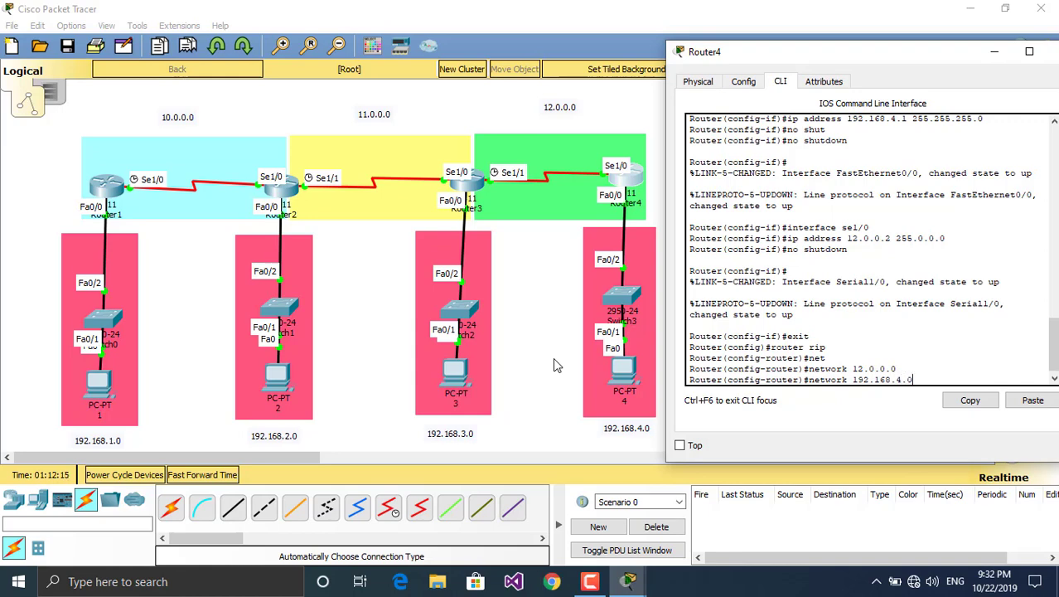
pyautogui.press('Return')
# Step: Make fa0/0 a passive interface in Router4's RIP configuration with passive-interface fa0/0
pyautogui.write('pass')
pyautogui.press('Tab')
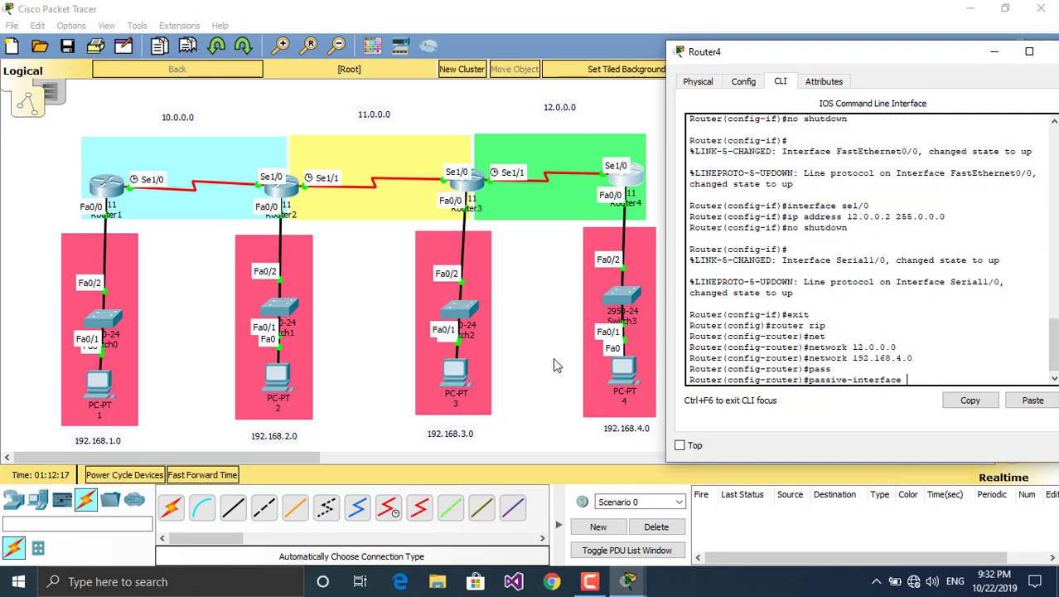
pyautogui.write('fa0/0')
pyautogui.press('Return')
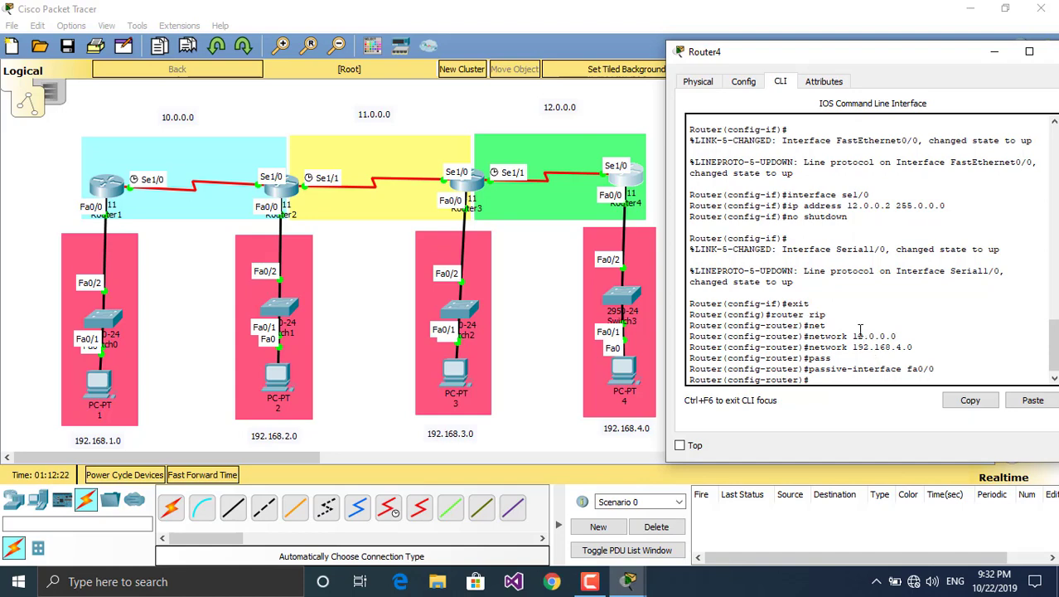
# Step: Exit Router4's RIP configuration, save the running configuration to startup-config with do copy r s, and close Router4
pyautogui.write('exit')
pyautogui.press('Return')
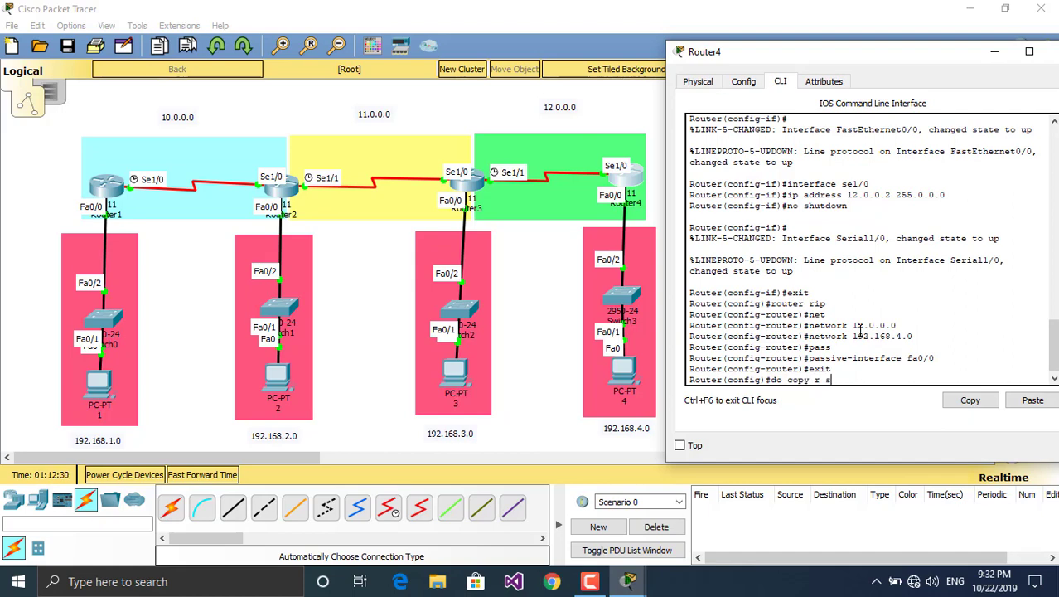
pyautogui.press('Return')
pyautogui.press('Return')
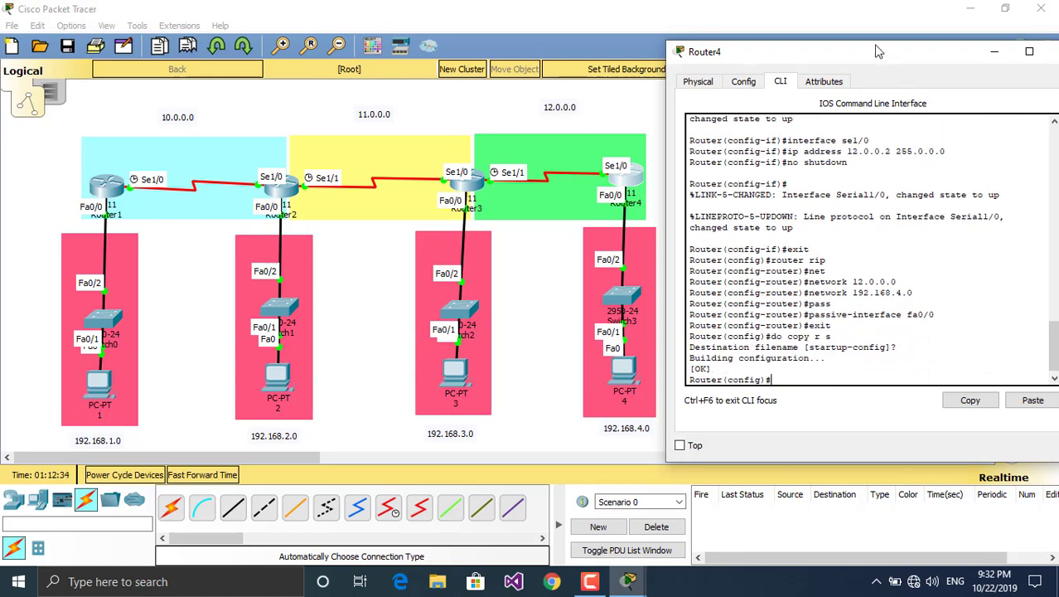
pyautogui.moveTo(859, 49); pyautogui.dragTo(708, 36)
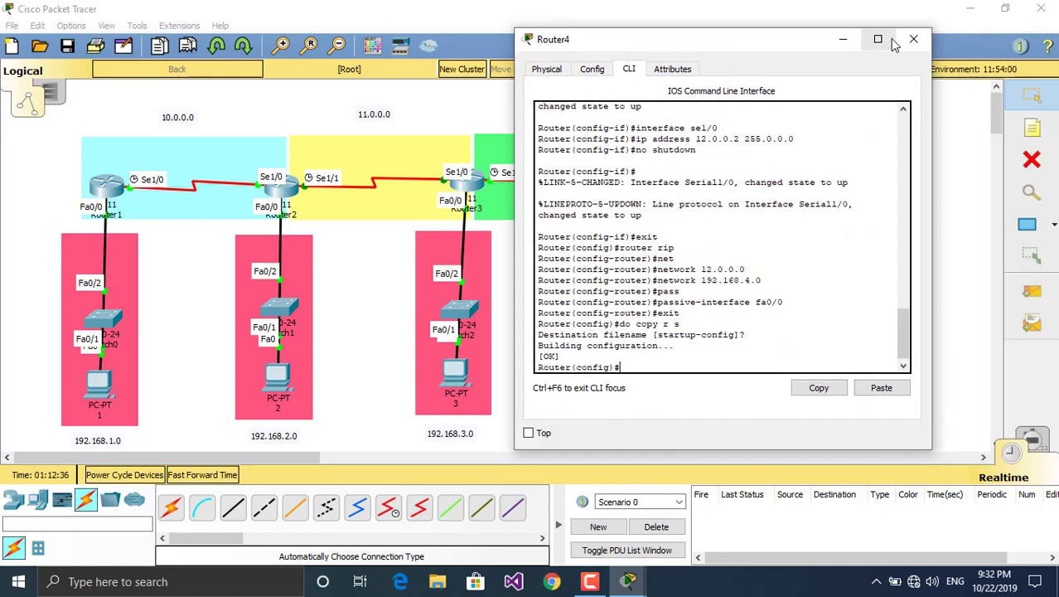
pyautogui.click(912, 39)
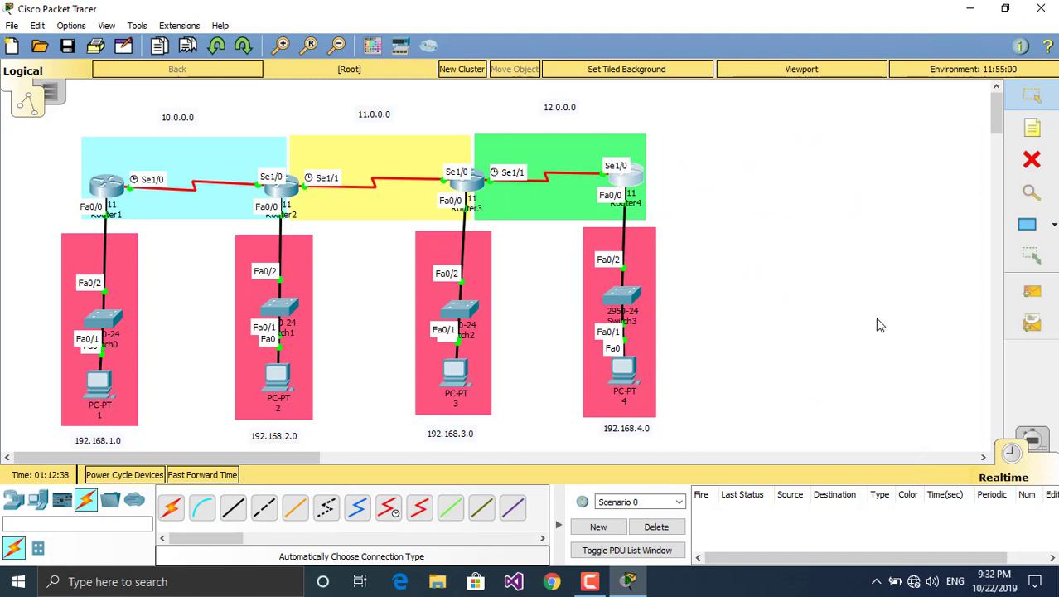
# Step: Try to send a simple PDU from PC 4 to PC 3
pyautogui.click(1032, 294)
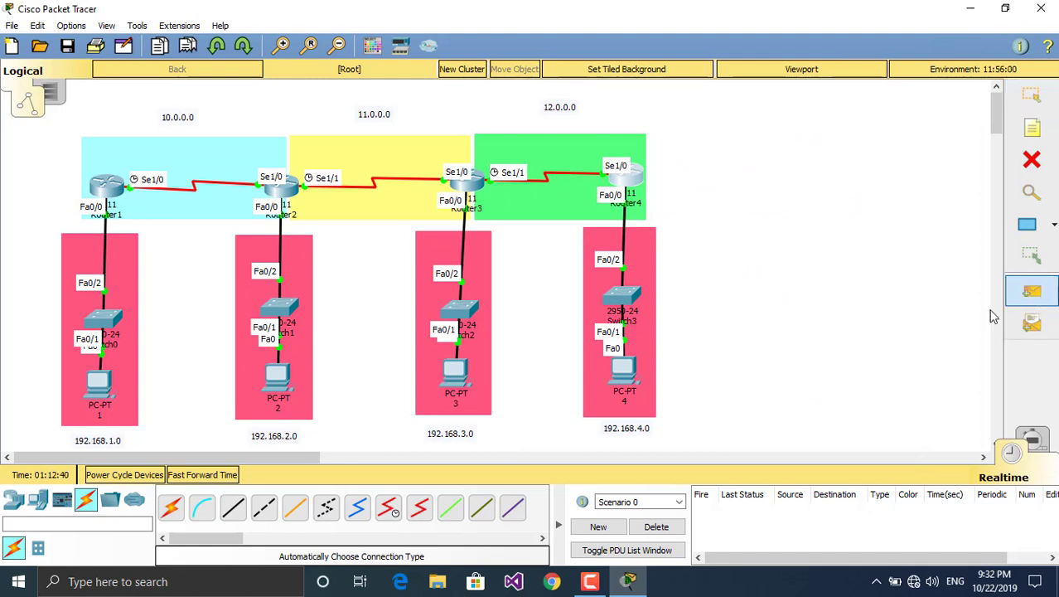
pyautogui.click(627, 370)
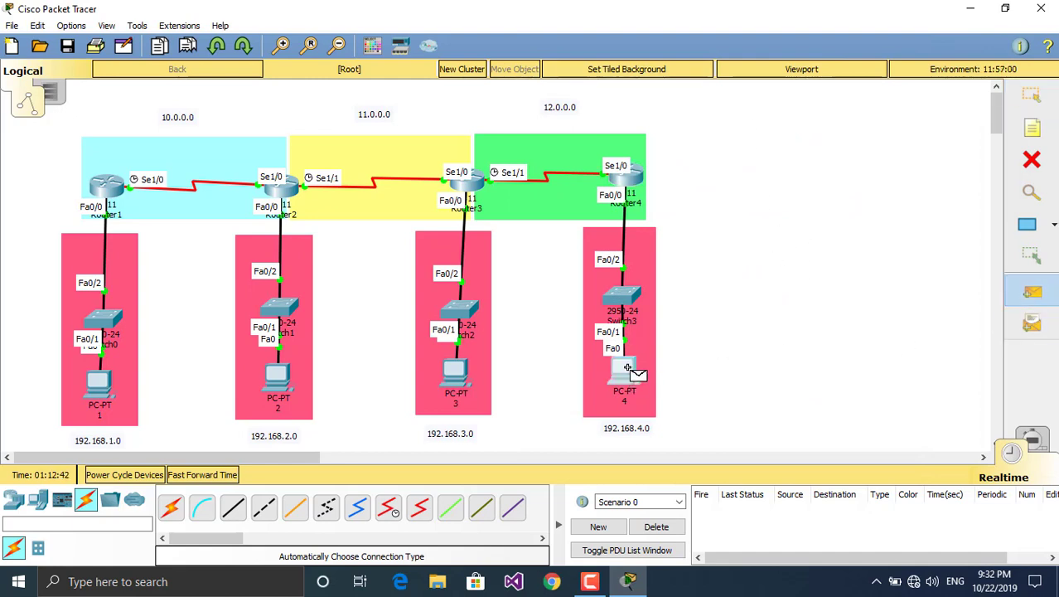
pyautogui.click(457, 370)
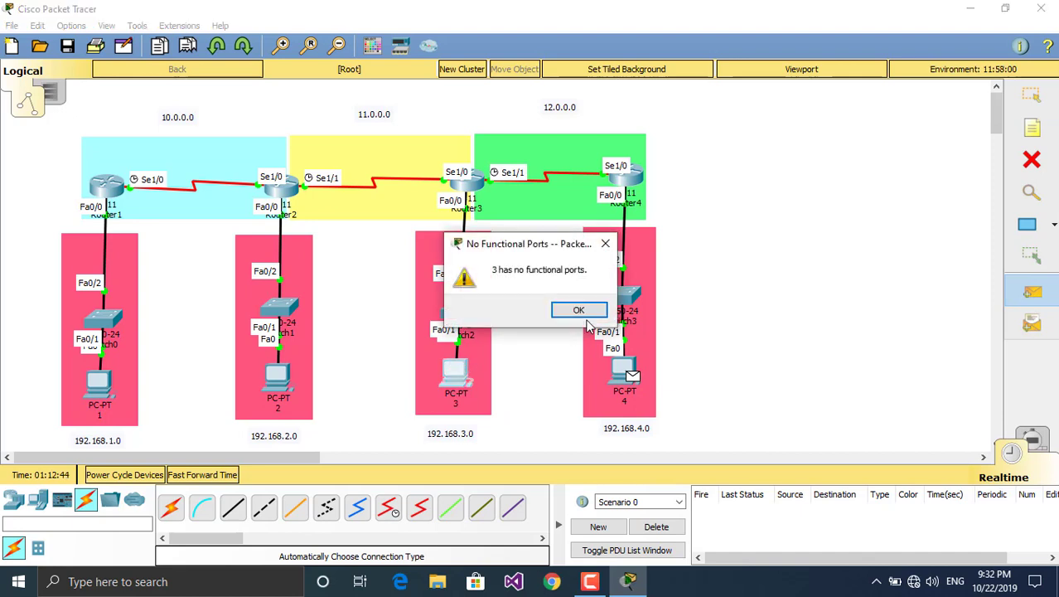
pyautogui.click(605, 243)
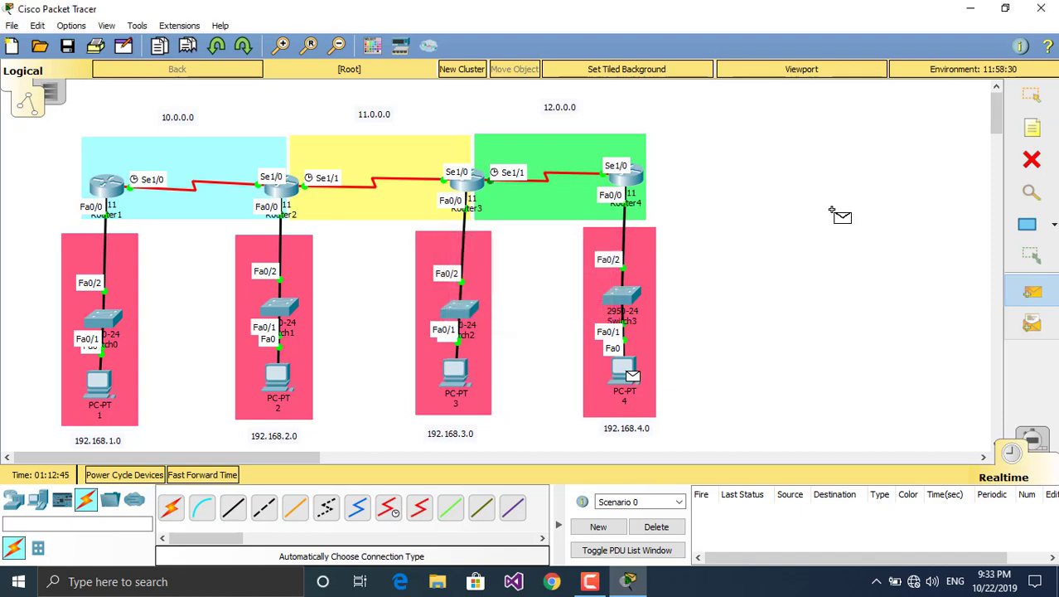
pyautogui.click(1032, 96)
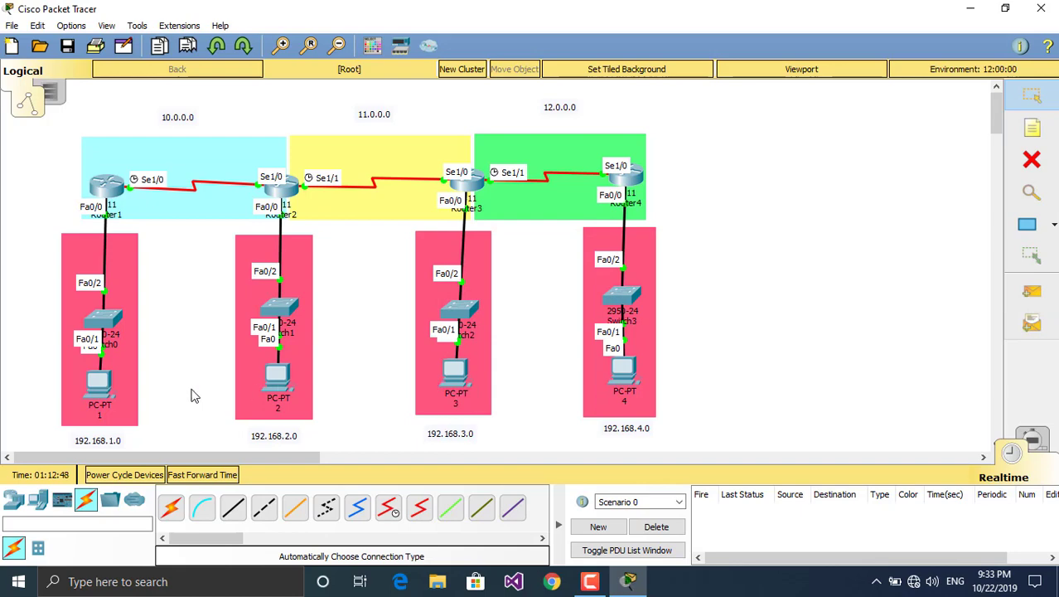
# Step: Set PC 1's static IP address to 192.168.1.10 and copy the address for reuse
pyautogui.click(100, 383)
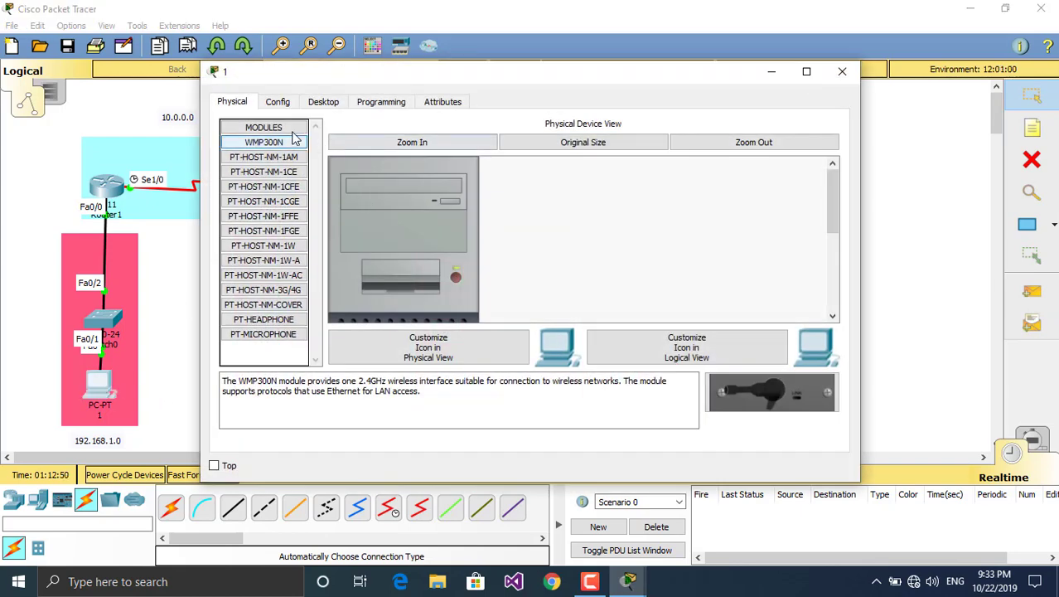
pyautogui.click(322, 102)
pyautogui.click(295, 148)
pyautogui.click(433, 190)
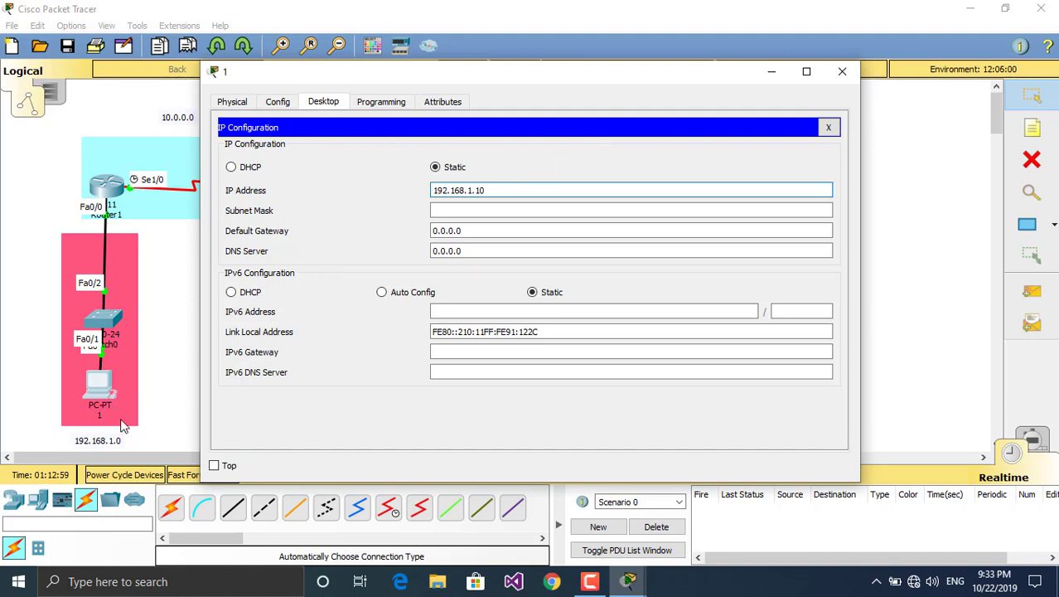
pyautogui.hotkey('ctrl', 'a')
pyautogui.hotkey('ctrl', 'c')
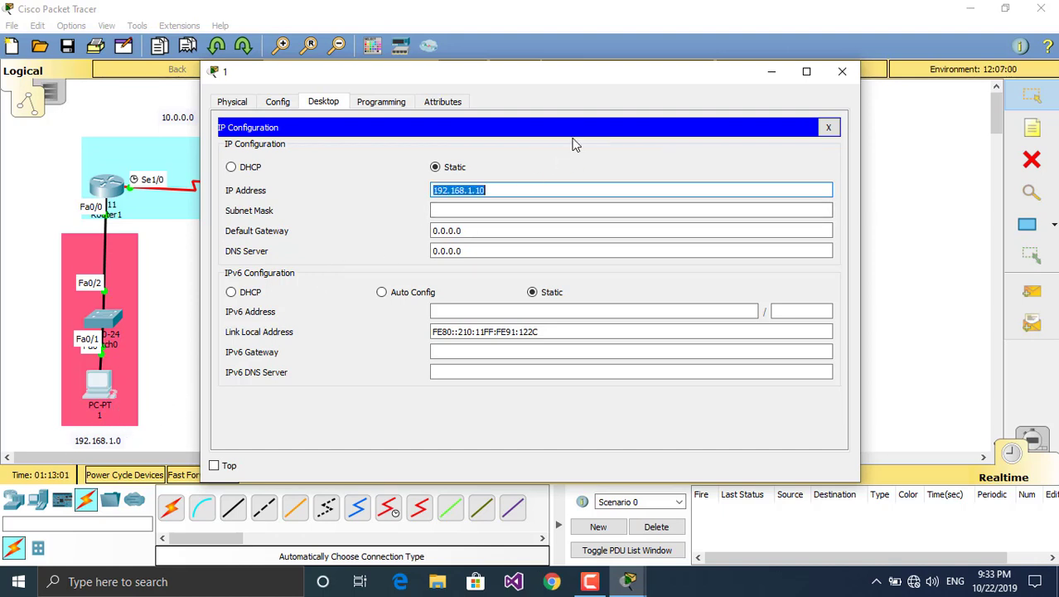
# Step: Give PC 1 subnet mask 255.255.255.0 and default gateway 192.168.1.1
pyautogui.click(486, 231)
pyautogui.hotkey('ctrl', 'a')
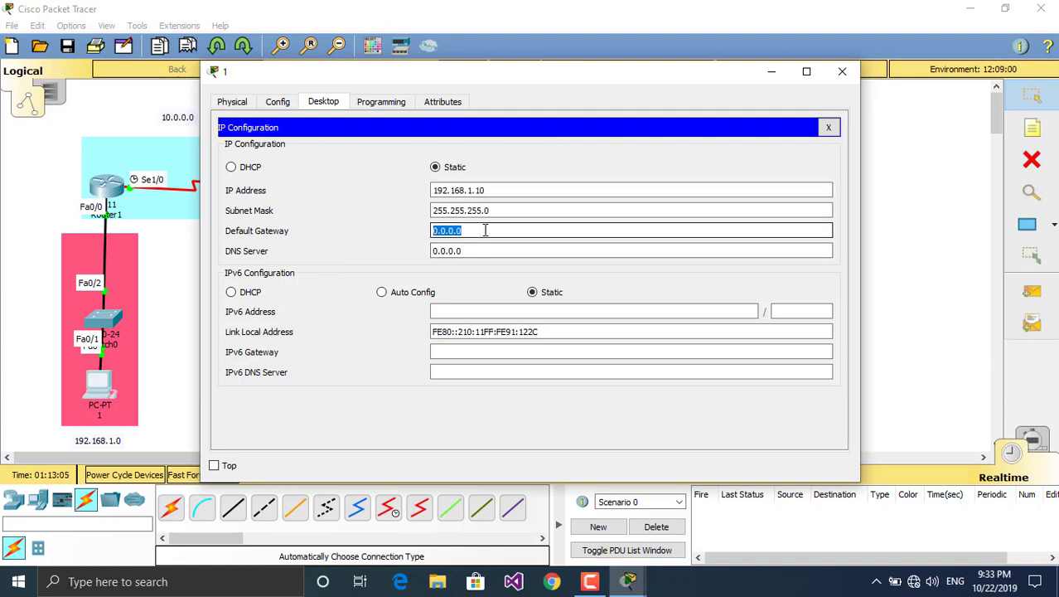
pyautogui.press('BackSpace')
pyautogui.hotkey('ctrl', 'v')
pyautogui.press('BackSpace')
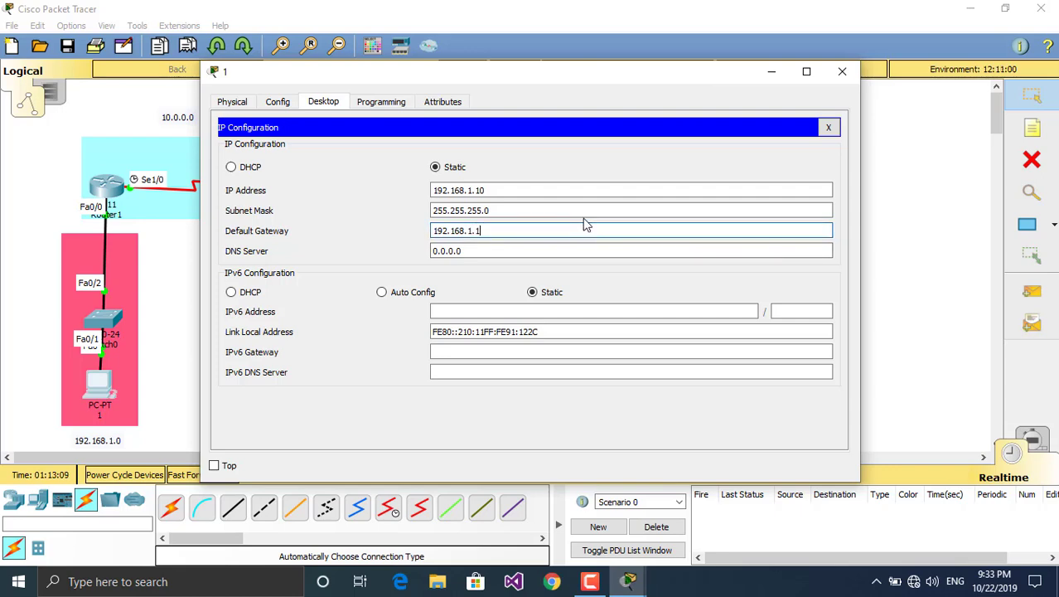
pyautogui.click(842, 71)
# Step: Set PC 2's static IP address to 192.168.2.10
pyautogui.click(281, 379)
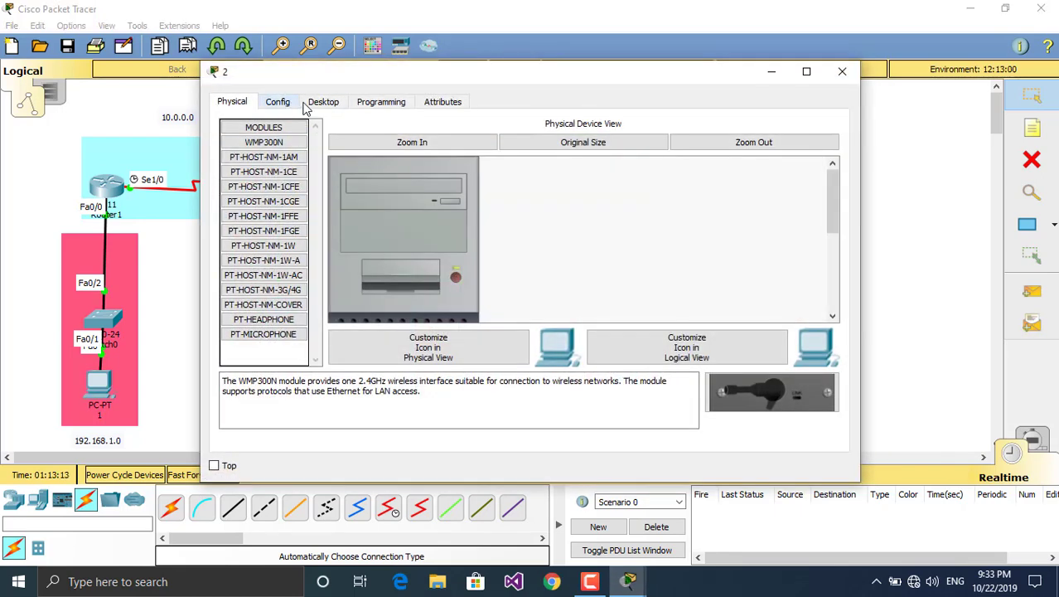
pyautogui.click(323, 101)
pyautogui.click(269, 137)
pyautogui.click(449, 188)
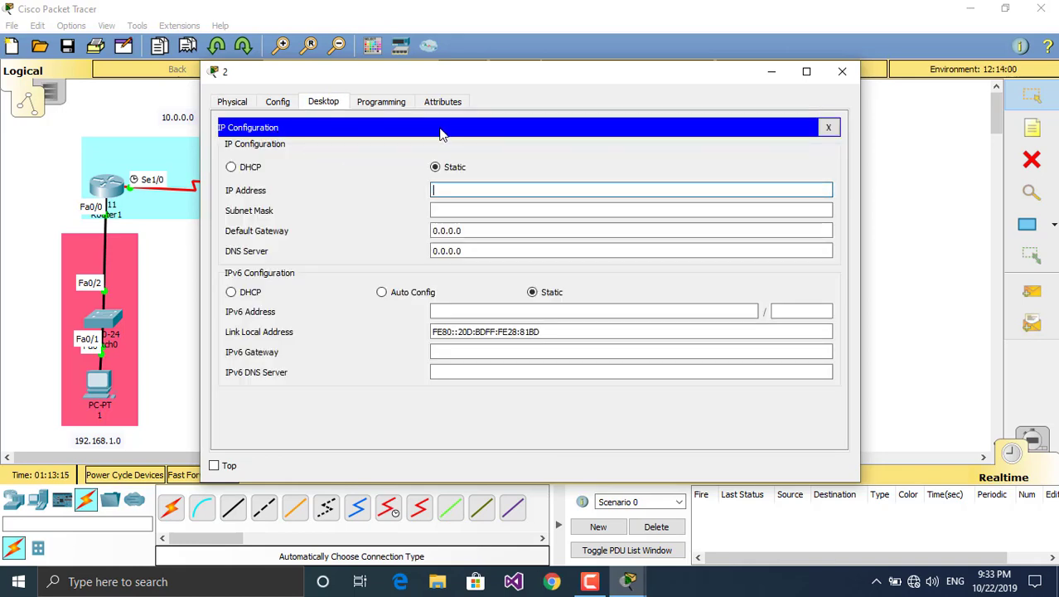
pyautogui.write('192.168.1.10')
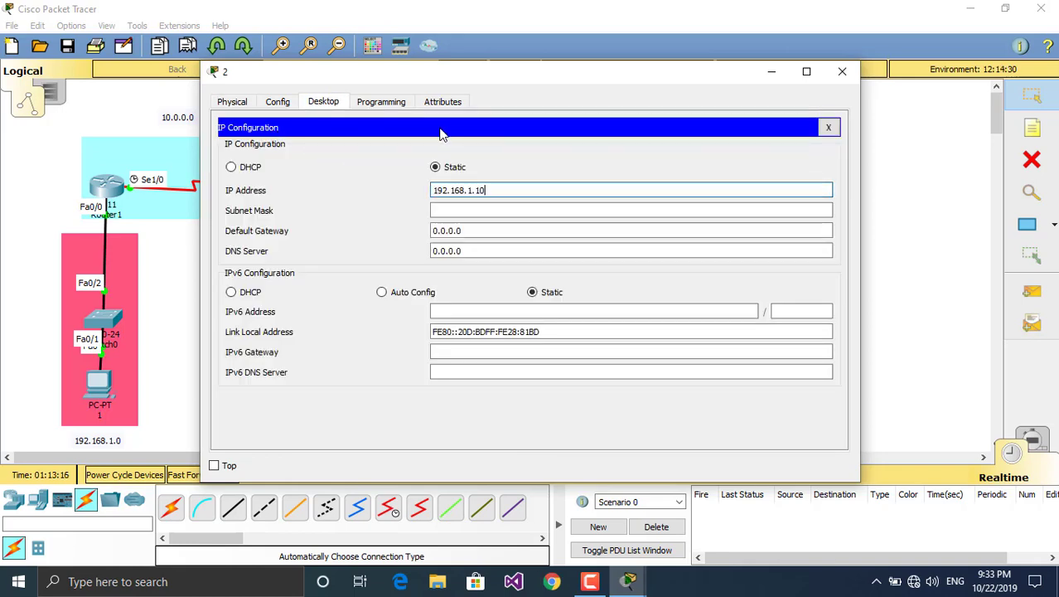
pyautogui.click(472, 190)
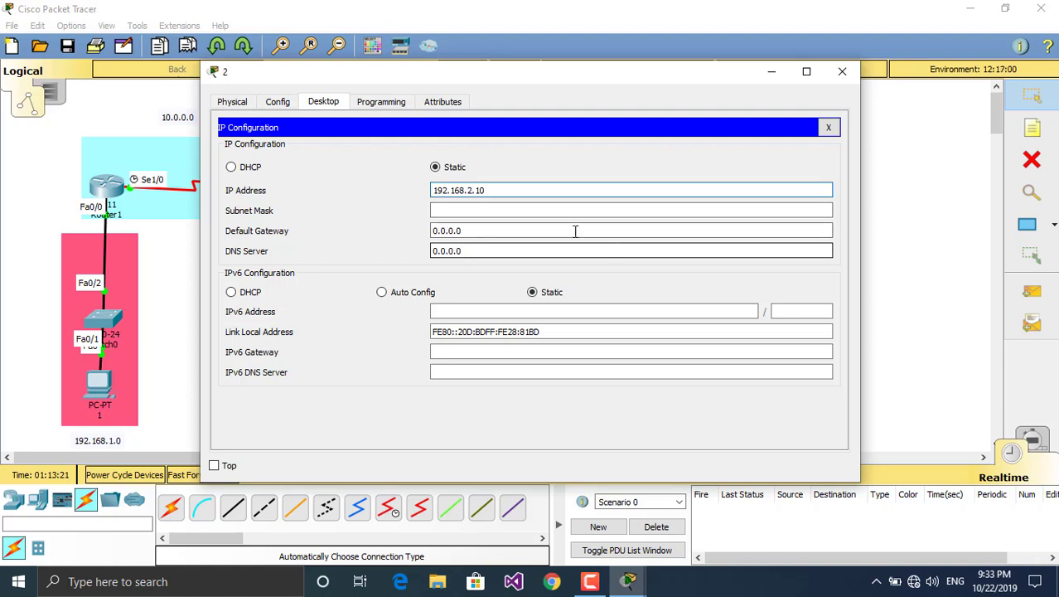
# Step: Give PC 2 subnet mask 255.255.255.0 and default gateway 192.168.2.1
pyautogui.click(548, 228)
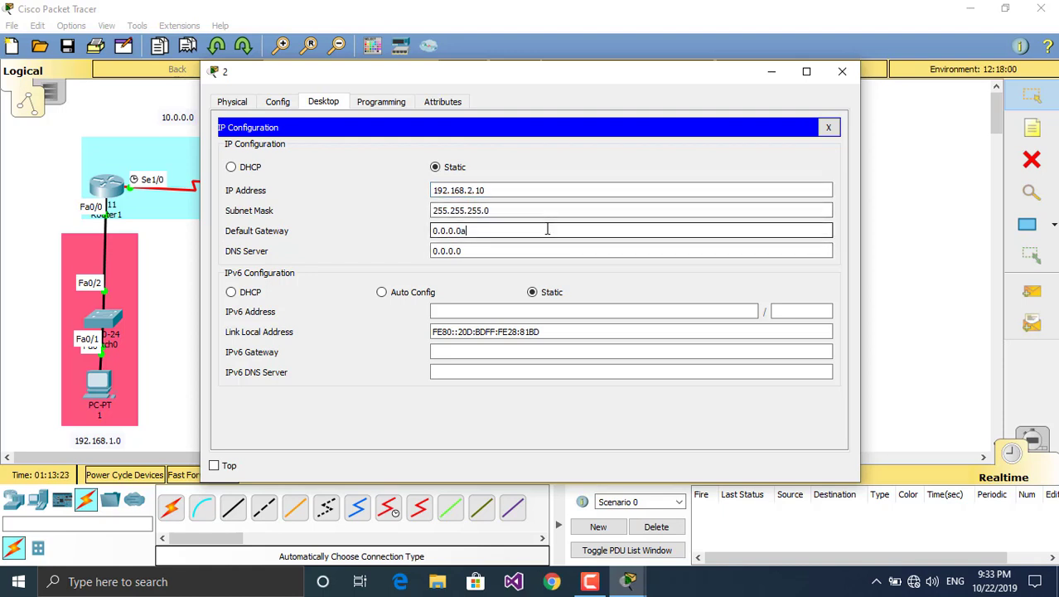
pyautogui.write('a')
pyautogui.press('BackSpace')
pyautogui.hotkey('ctrl', 'a')
pyautogui.write('v')
pyautogui.hotkey('ctrl', 'v')
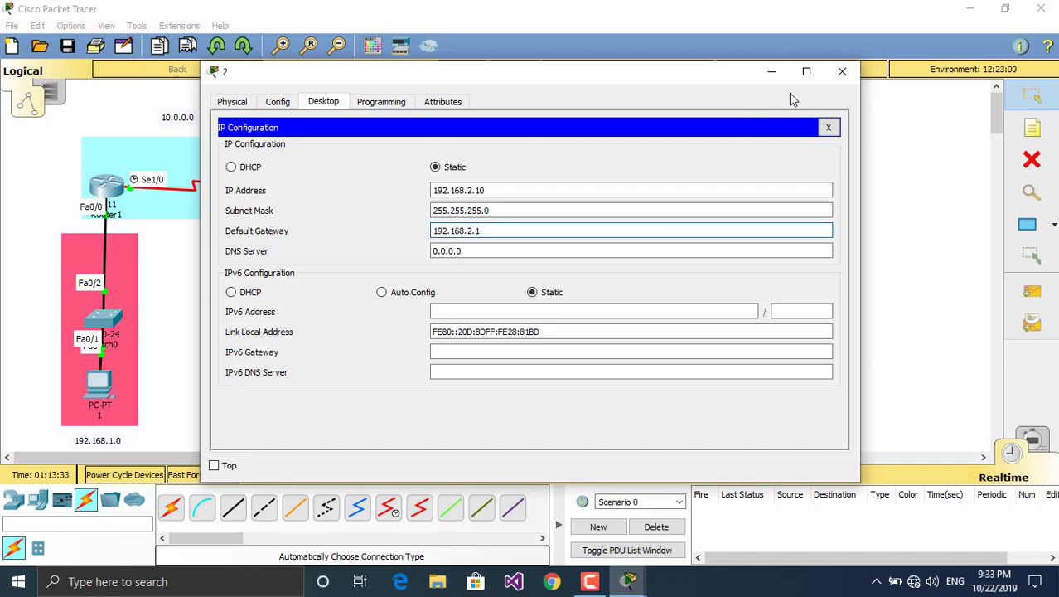
pyautogui.click(840, 74)
# Step: Set PC 3's static IP address to 192.168.3.10
pyautogui.click(458, 379)
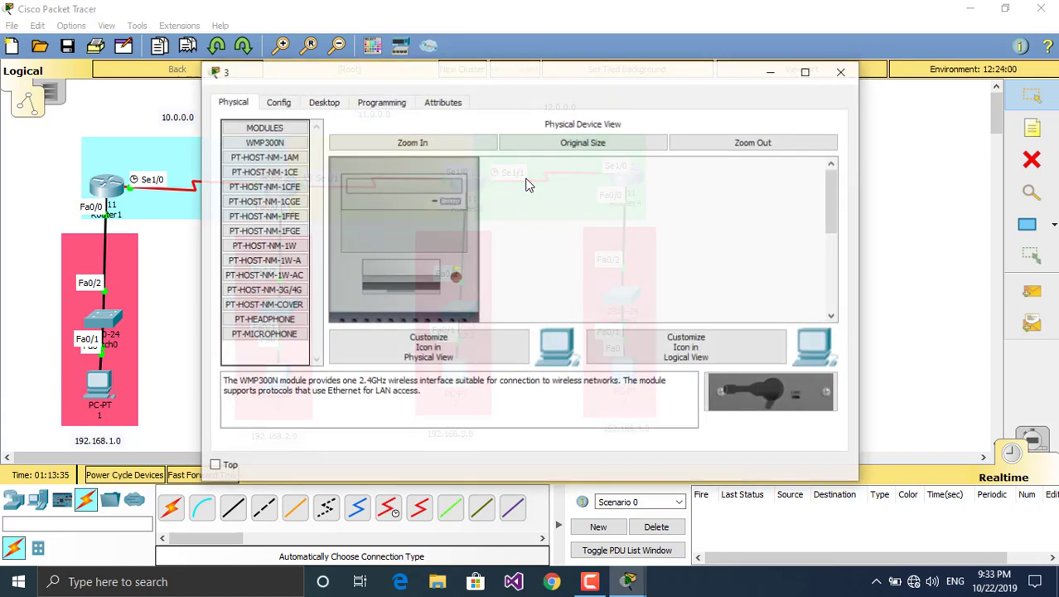
pyautogui.click(323, 101)
pyautogui.click(286, 162)
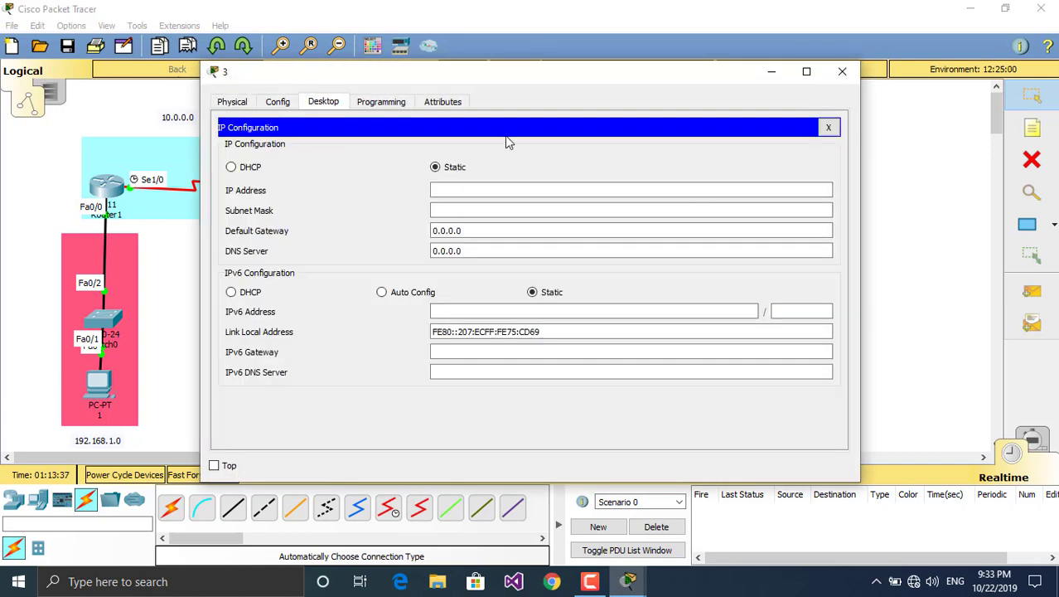
pyautogui.click(527, 190)
pyautogui.write('192.168.1.10')
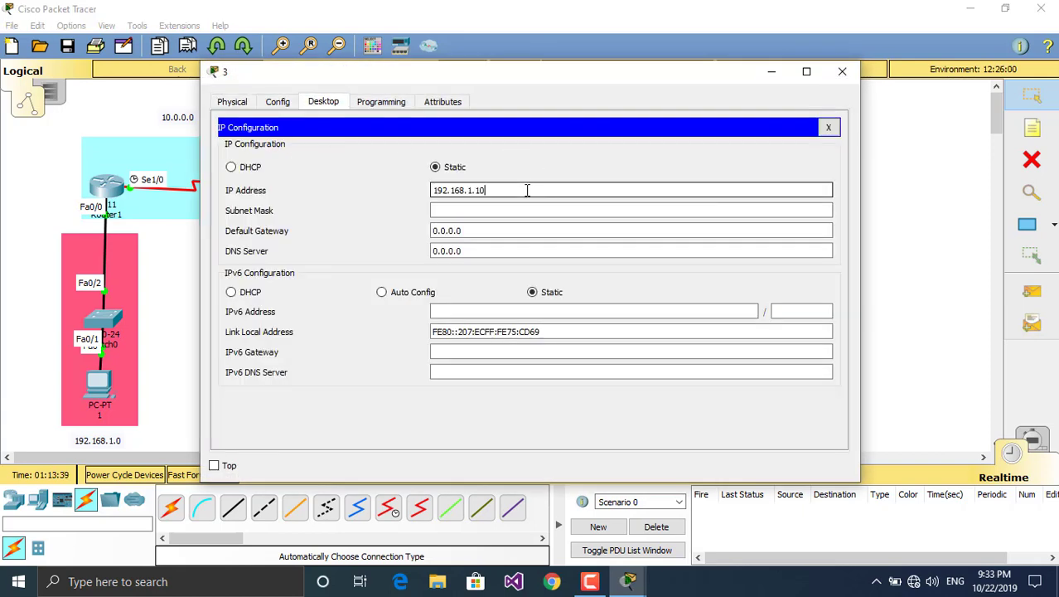
pyautogui.write('3')
# Step: Give PC 3 subnet mask 255.255.255.0 and enter the default gateway for its LAN
pyautogui.click(480, 212)
pyautogui.click(485, 230)
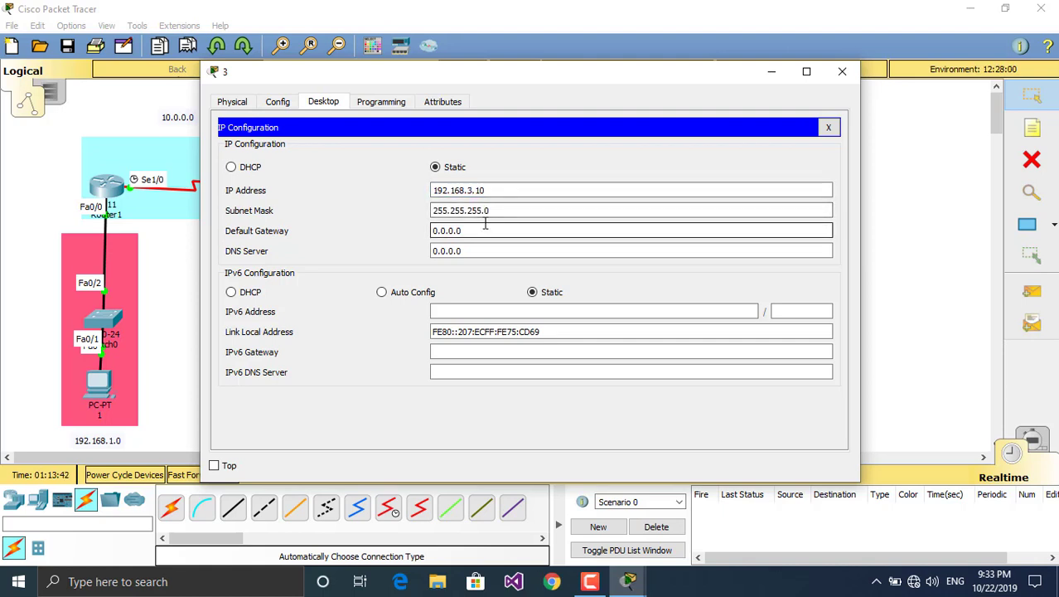
pyautogui.doubleClick(485, 223)
pyautogui.write('192.168.1.10')
pyautogui.press('BackSpace')
pyautogui.click(842, 72)
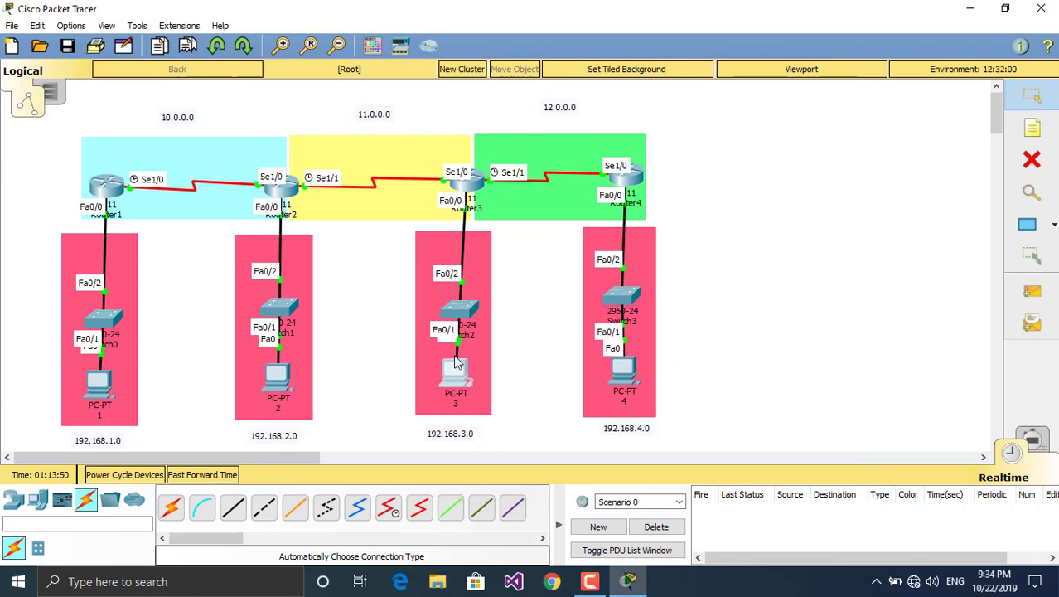
# Step: Set PC 4's static IP address to 192.168.4.10 with subnet mask 255.255.255.0
pyautogui.click(624, 373)
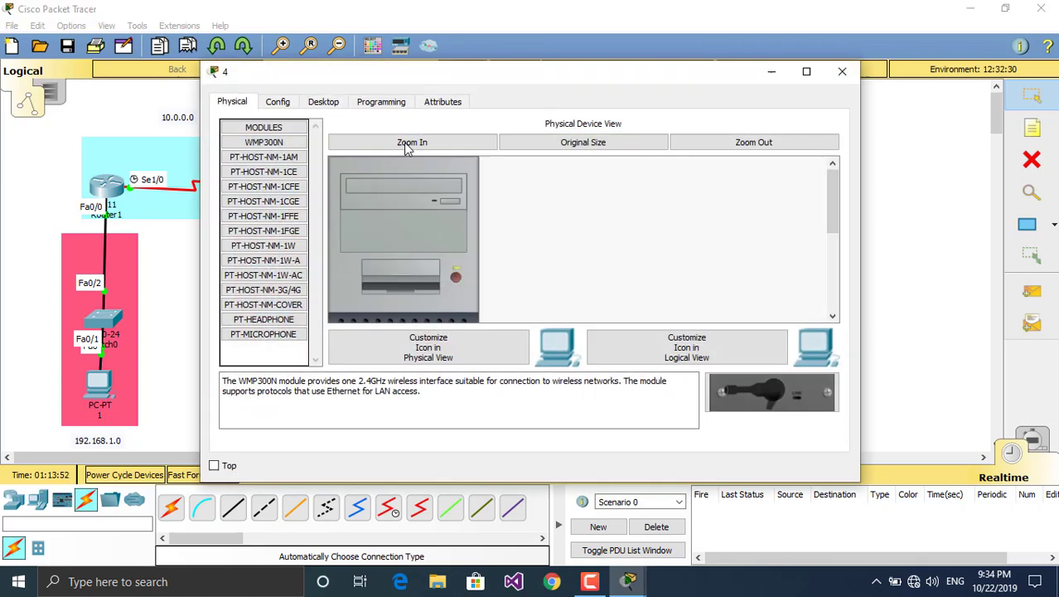
pyautogui.click(323, 102)
pyautogui.click(284, 158)
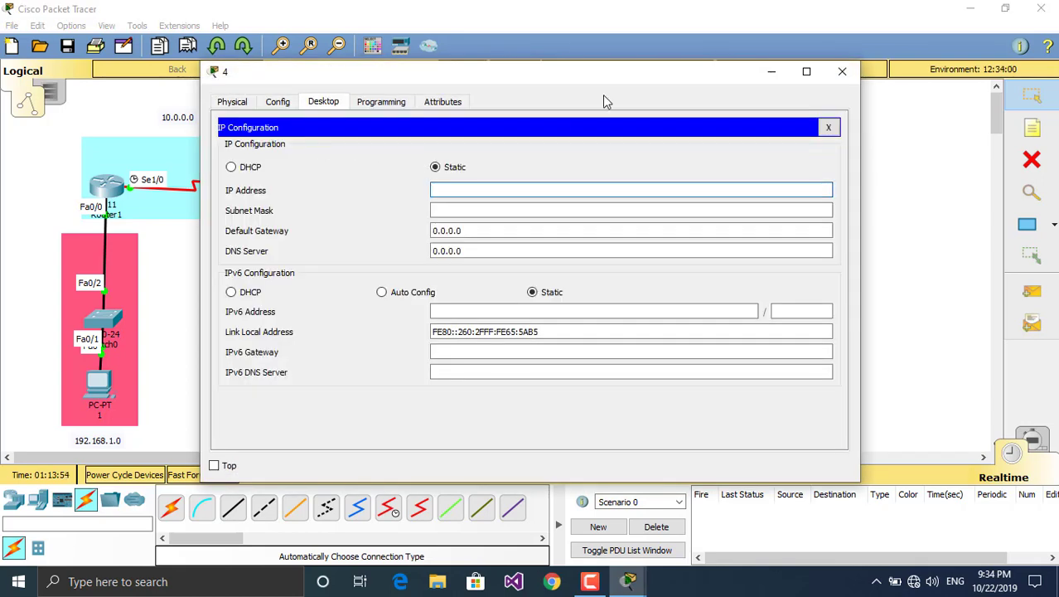
pyautogui.write('192.168.1.10')
pyautogui.press('BackSpace')
pyautogui.press('BackSpace')
pyautogui.press('BackSpace')
pyautogui.press('BackSpace')
pyautogui.write('4.10')
pyautogui.click(489, 212)
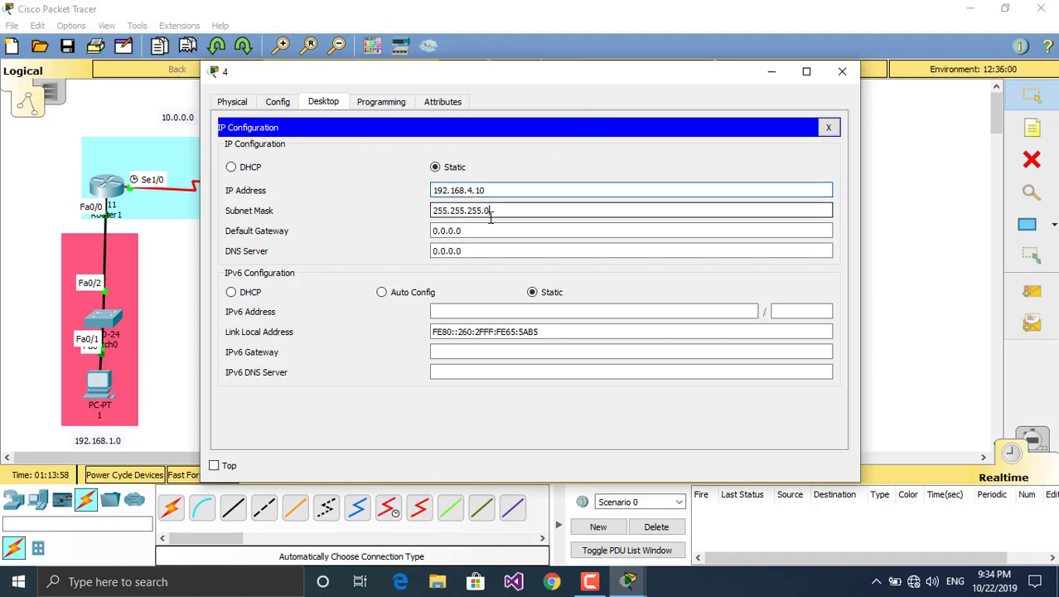
# Step: Enter the default gateway for PC 4's LAN and close the PC's configuration
pyautogui.click(493, 229)
pyautogui.hotkey('ctrl', 'a')
pyautogui.hotkey('ctrl', 'v')
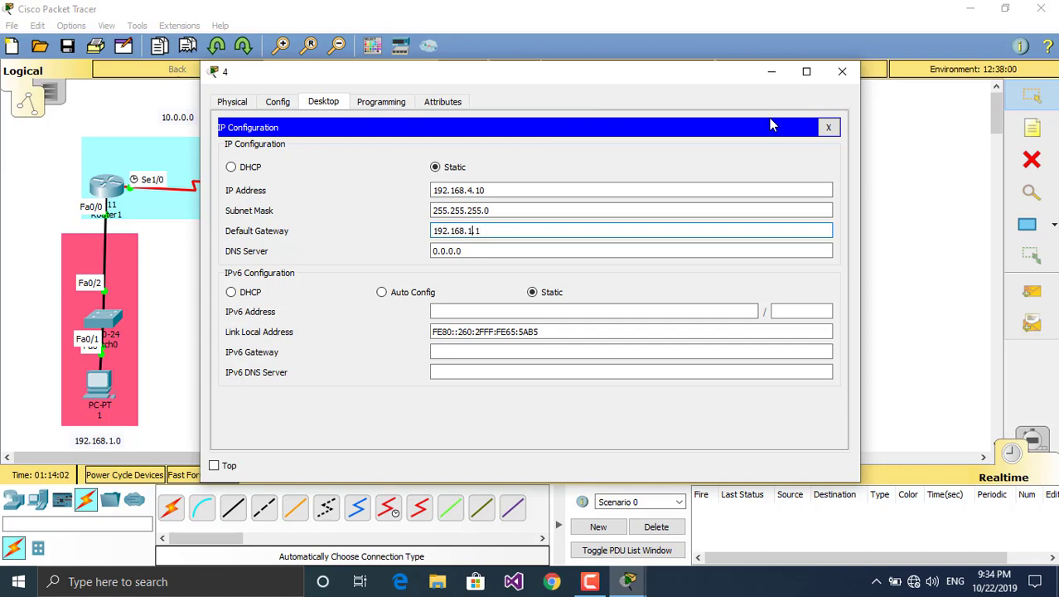
pyautogui.click(842, 71)
# Step: Test connectivity by sending a simple PDU from PC 4 to PC 3 twice
pyautogui.click(1043, 302)
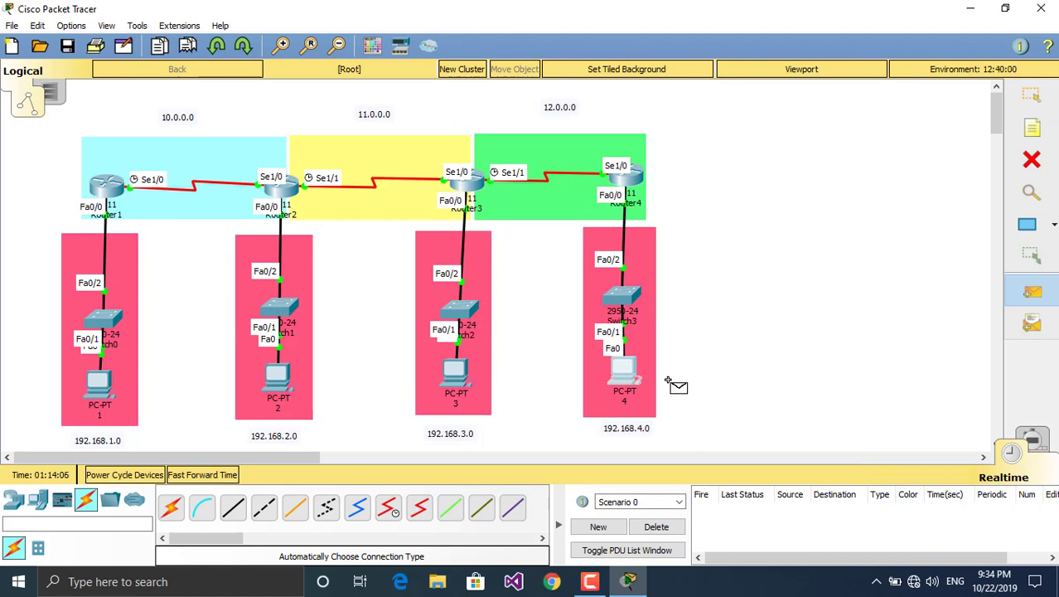
pyautogui.click(625, 370)
pyautogui.click(456, 372)
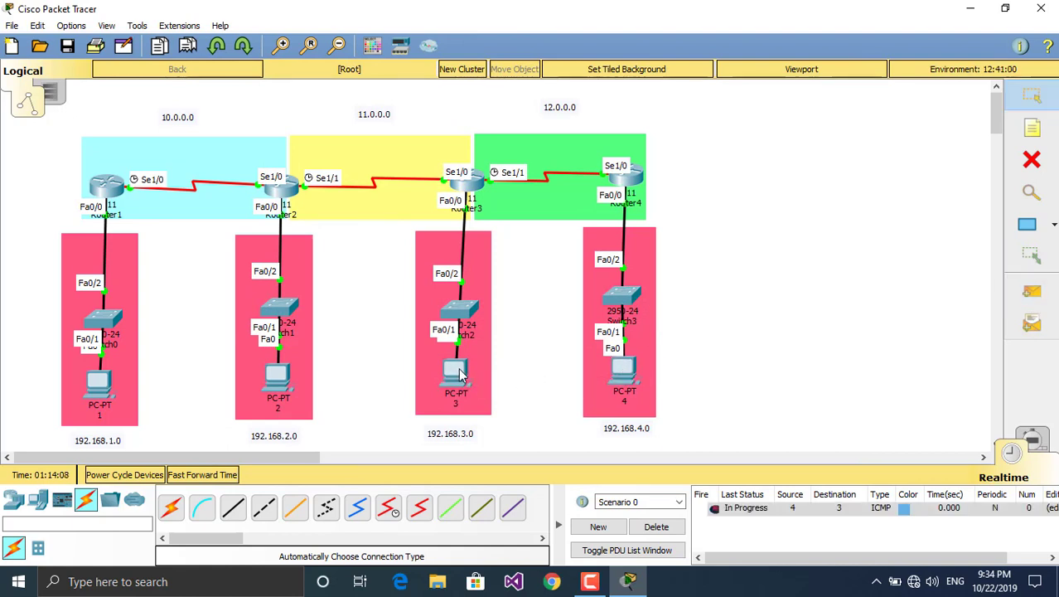
pyautogui.click(1033, 295)
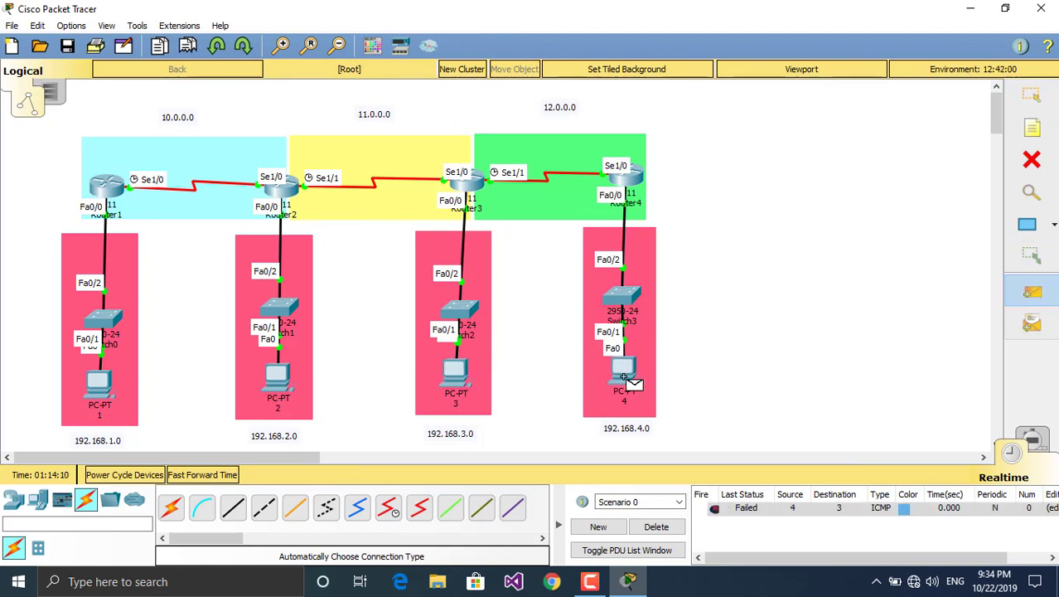
pyautogui.click(626, 375)
pyautogui.click(458, 373)
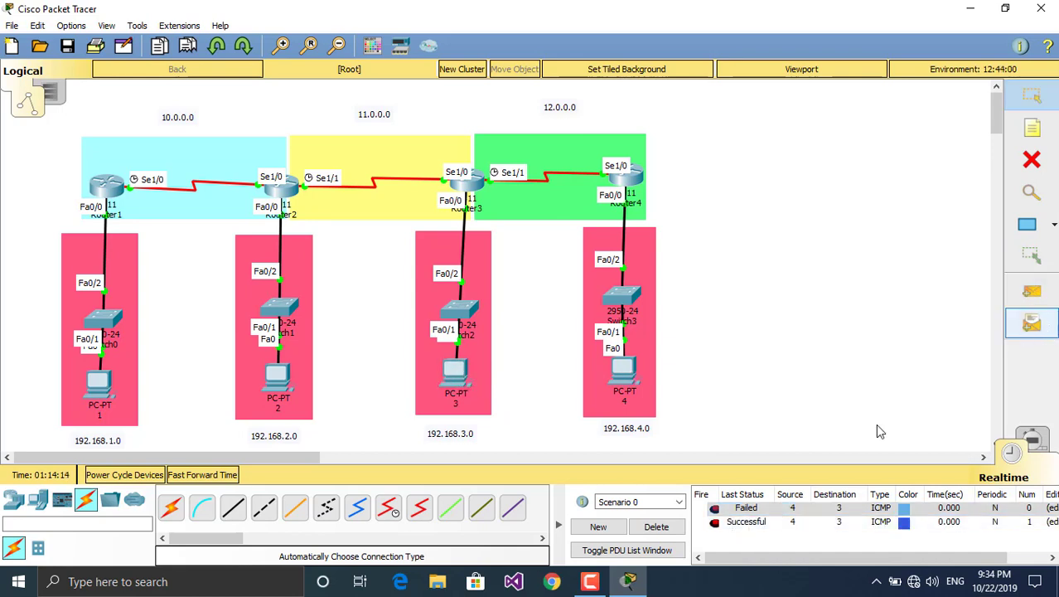
# Step: Delete the current PDU scenario results and send a simple PDU from PC 4 to PC 2
pyautogui.click(658, 527)
pyautogui.click(1032, 292)
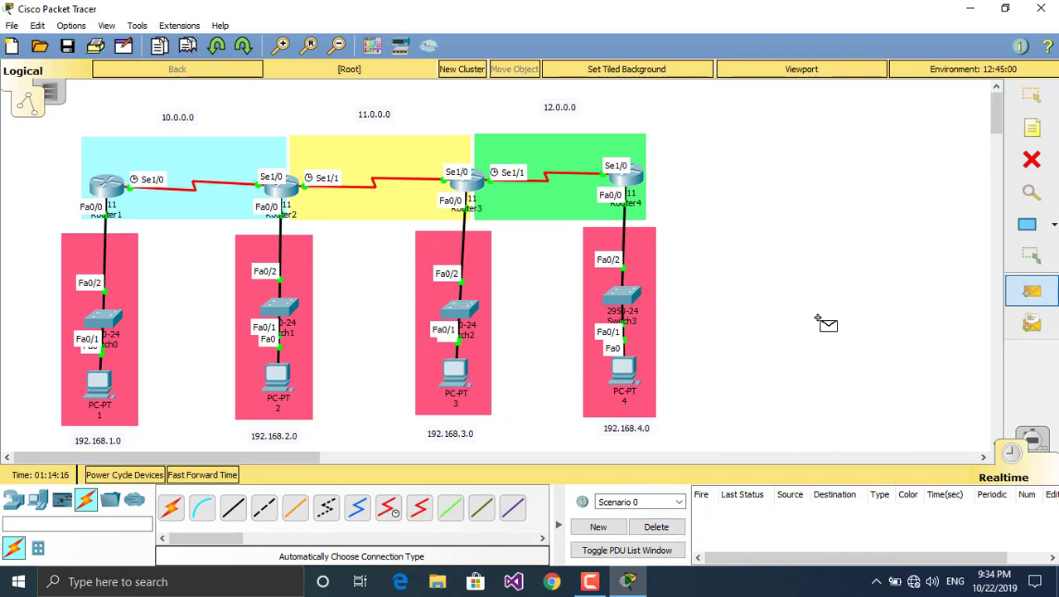
pyautogui.click(623, 378)
pyautogui.click(286, 382)
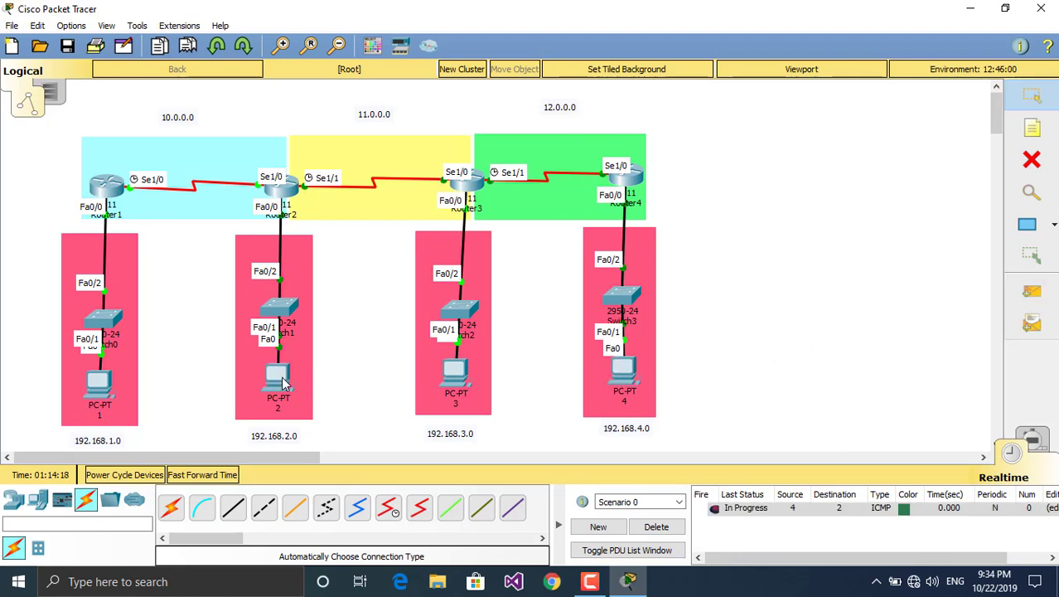
# Step: Send another simple PDU from PC 4 to PC 2, and clear the scenario's PDU results
pyautogui.click(1032, 292)
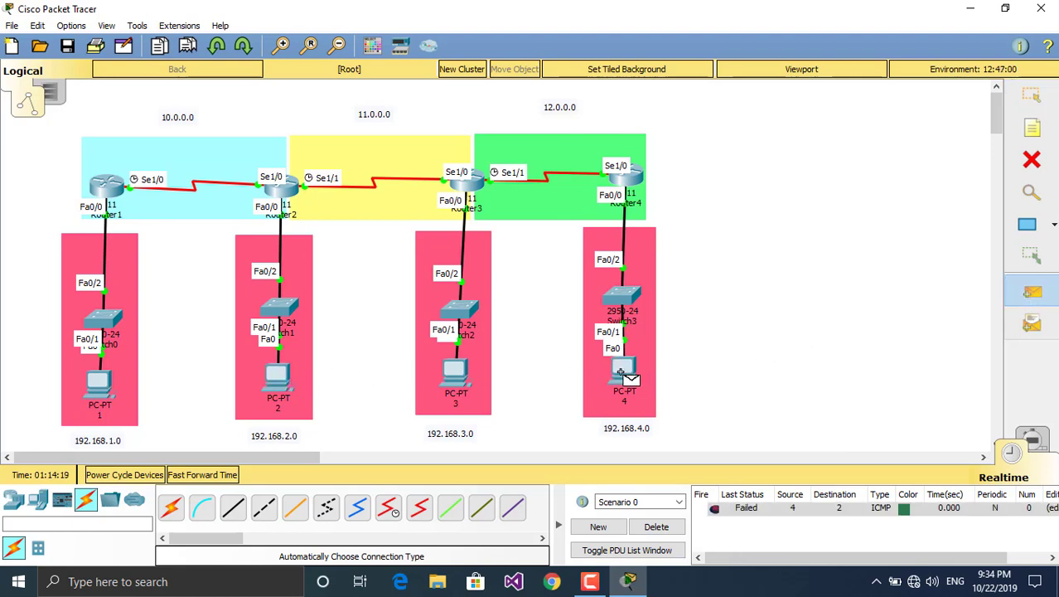
pyautogui.click(623, 377)
pyautogui.click(282, 377)
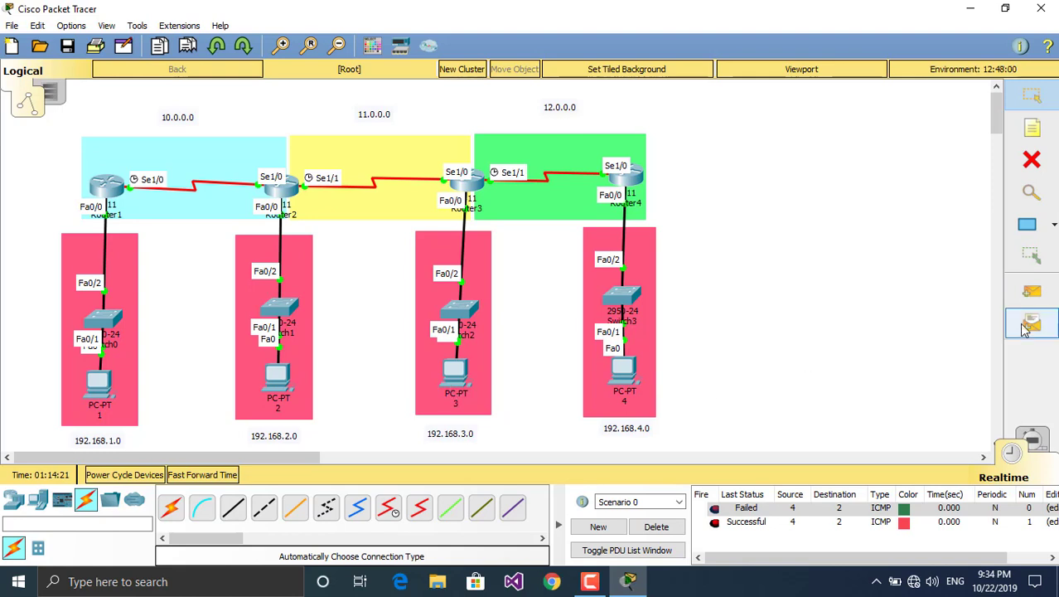
pyautogui.click(656, 527)
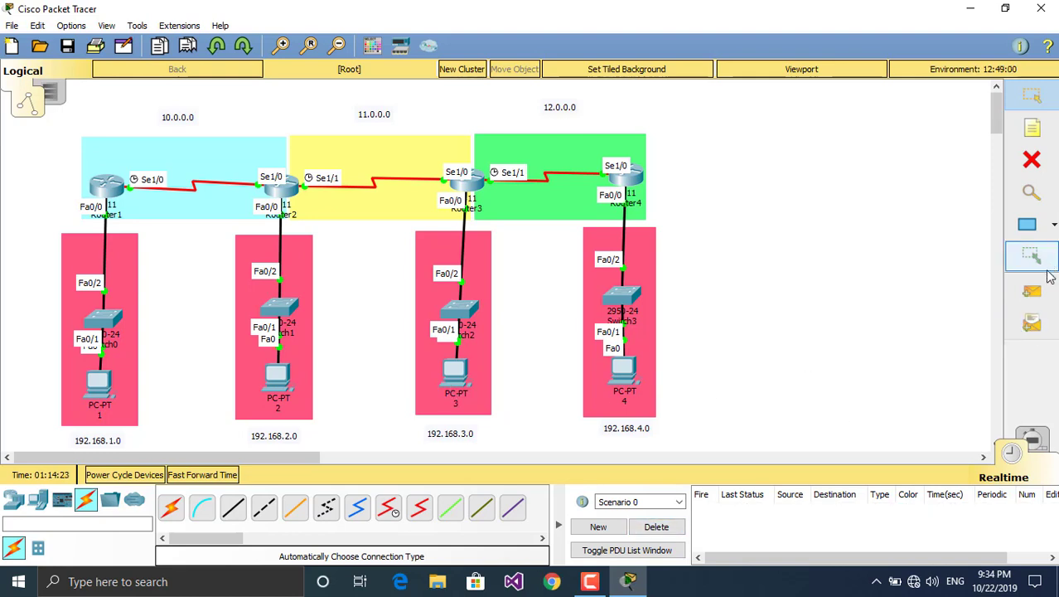
# Step: Test connectivity by sending a simple PDU from PC 4 to PC 1 twice, and delete the scenario results
pyautogui.click(1031, 292)
pyautogui.click(623, 377)
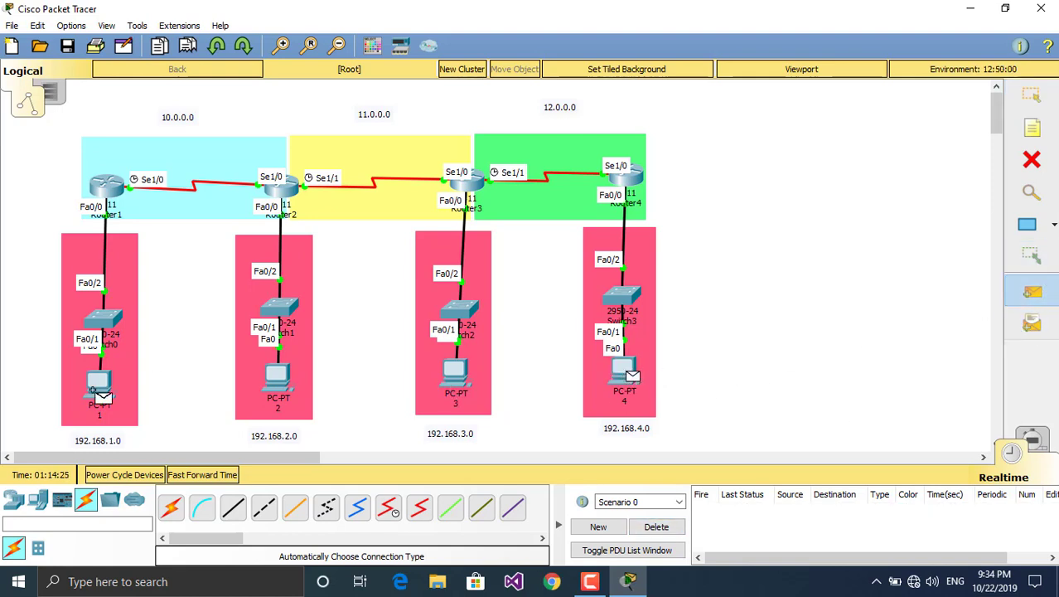
pyautogui.click(98, 383)
pyautogui.click(1031, 291)
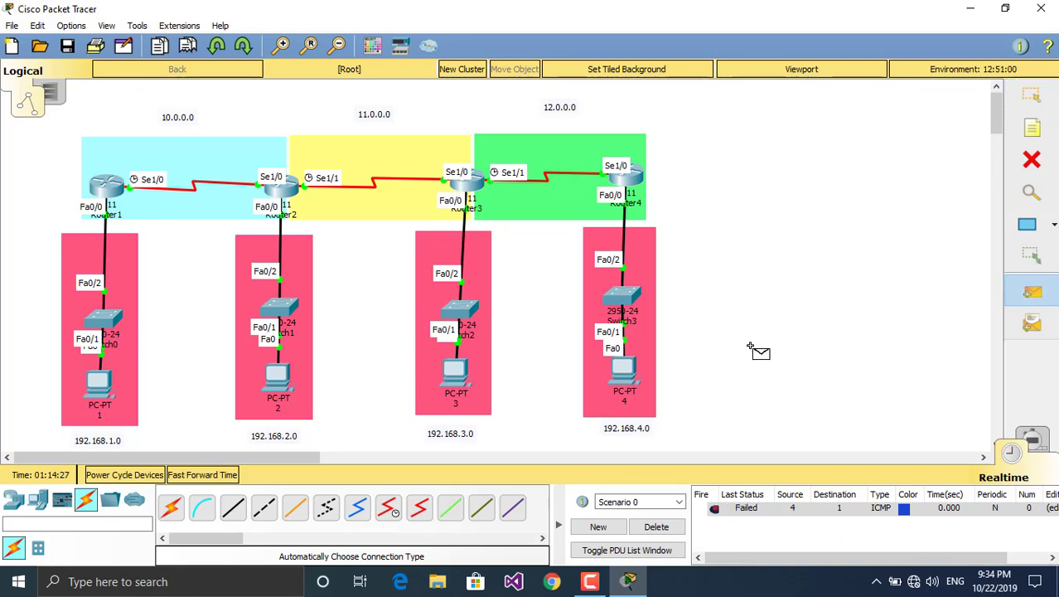
pyautogui.click(625, 374)
pyautogui.click(99, 382)
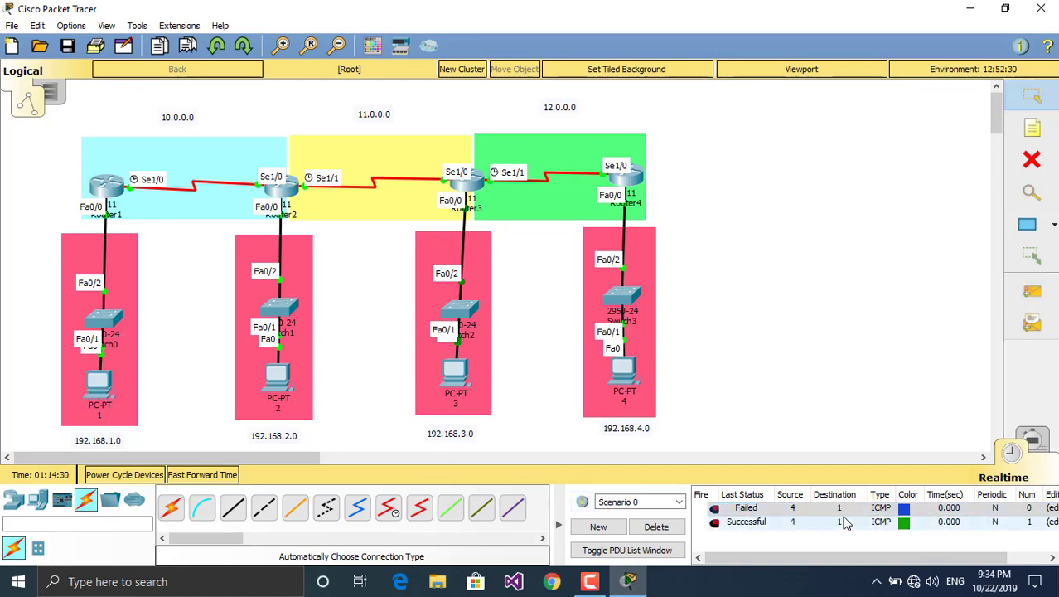
pyautogui.click(656, 528)
# Step: Test connectivity from PC 3 by sending one simple PDU to PC 2 and one to PC 1
pyautogui.click(1032, 292)
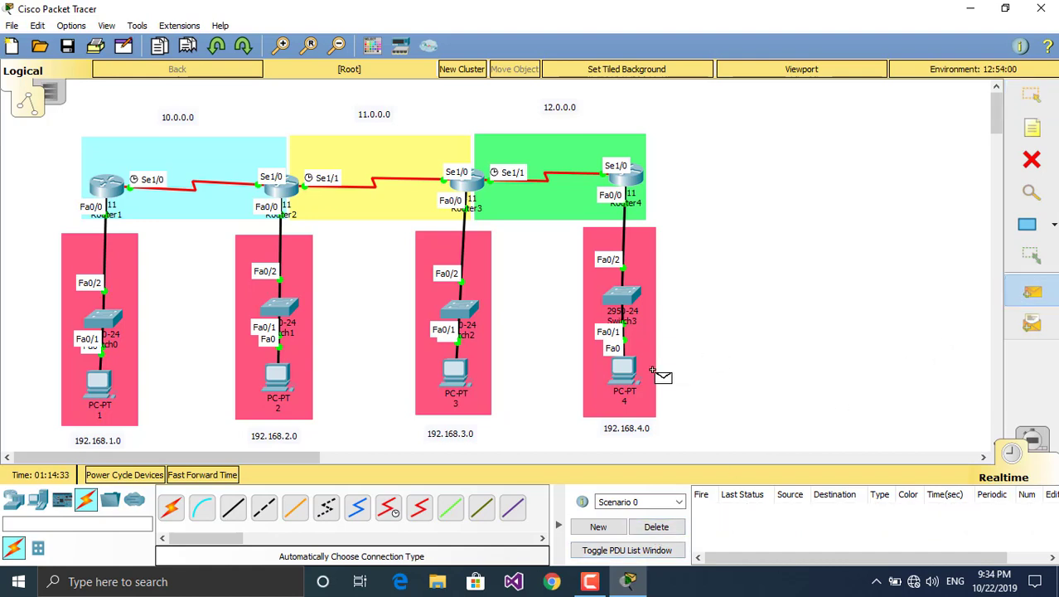
pyautogui.click(456, 377)
pyautogui.click(282, 381)
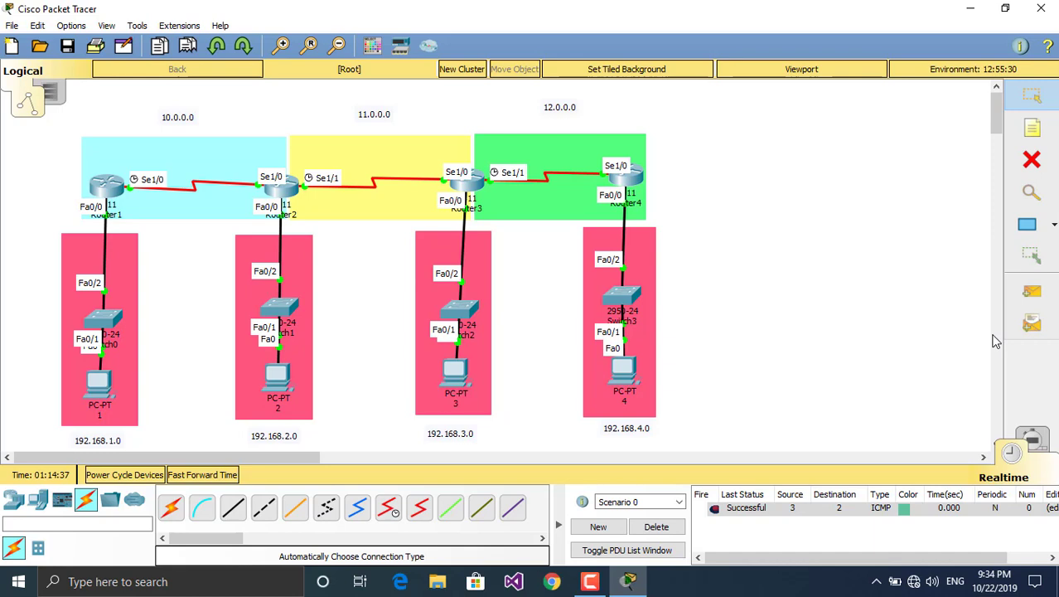
pyautogui.click(1031, 291)
pyautogui.click(456, 374)
pyautogui.click(103, 382)
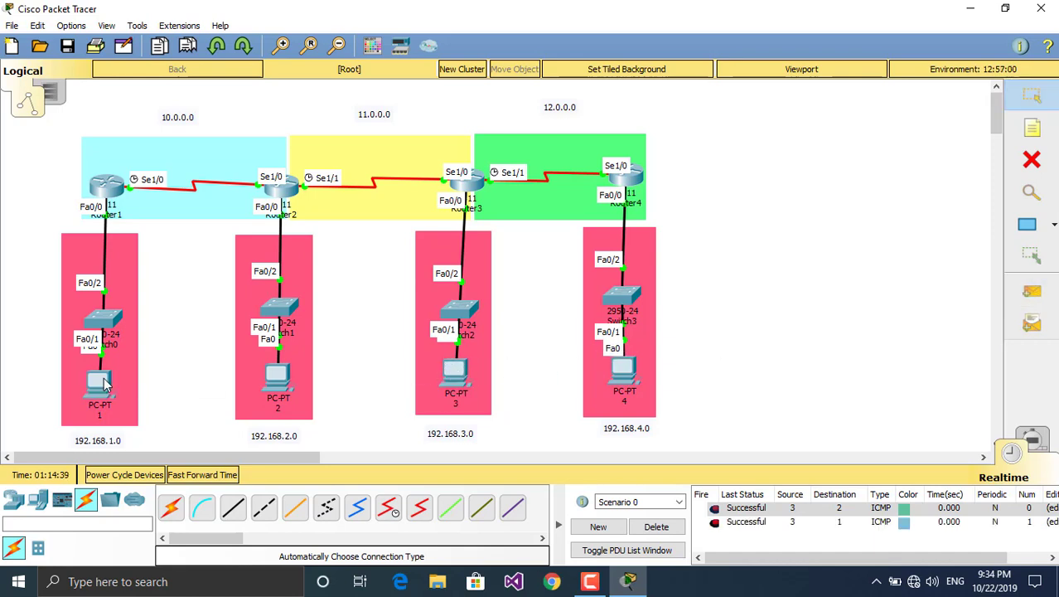
# Step: Send a simple PDU from PC 2 to PC 1 and delete the current PDU scenario results
pyautogui.click(1014, 298)
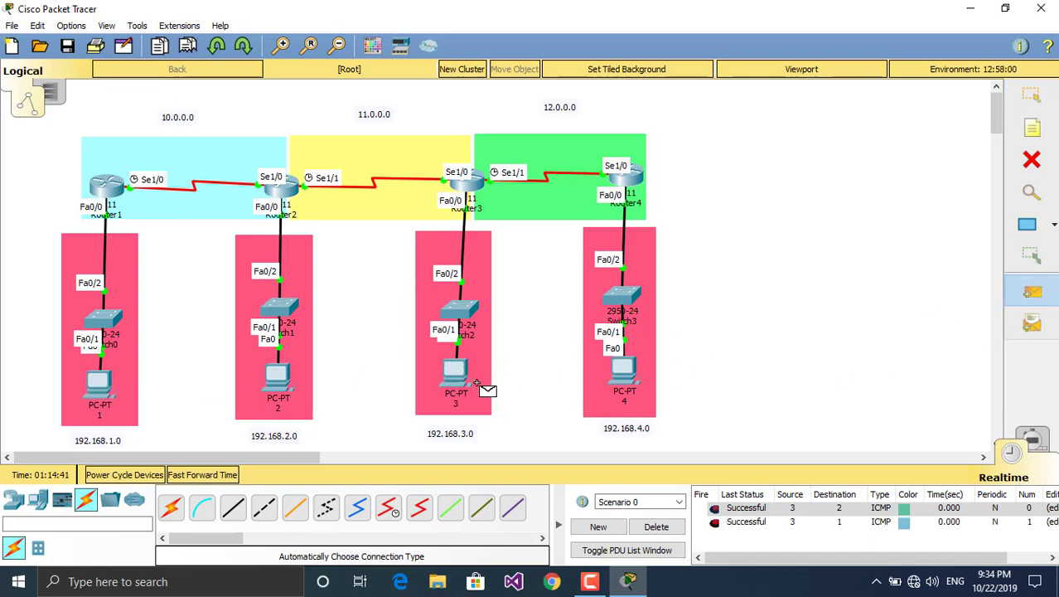
pyautogui.click(278, 377)
pyautogui.click(107, 383)
pyautogui.click(654, 528)
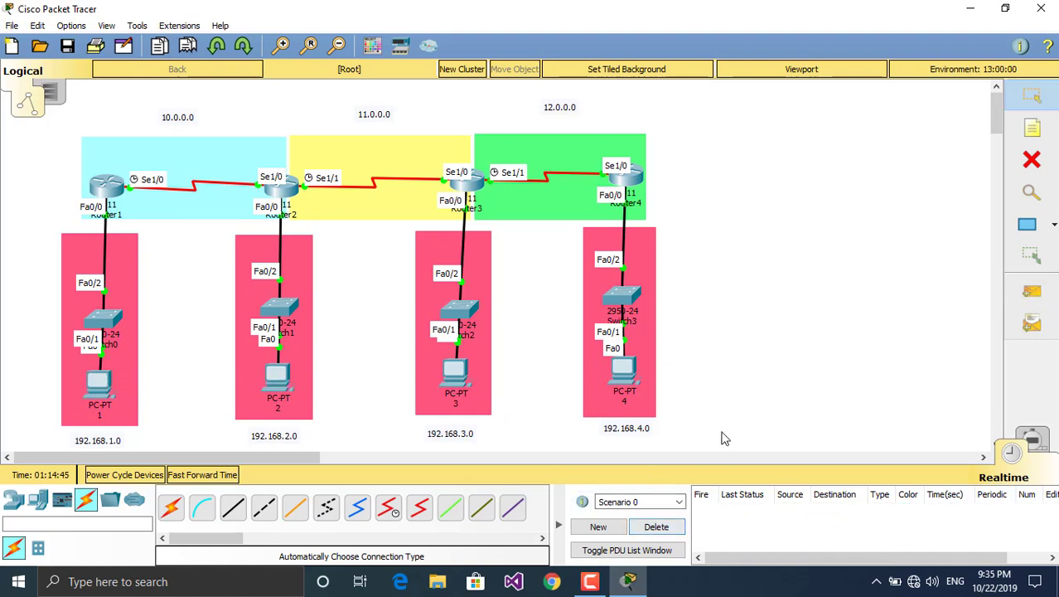